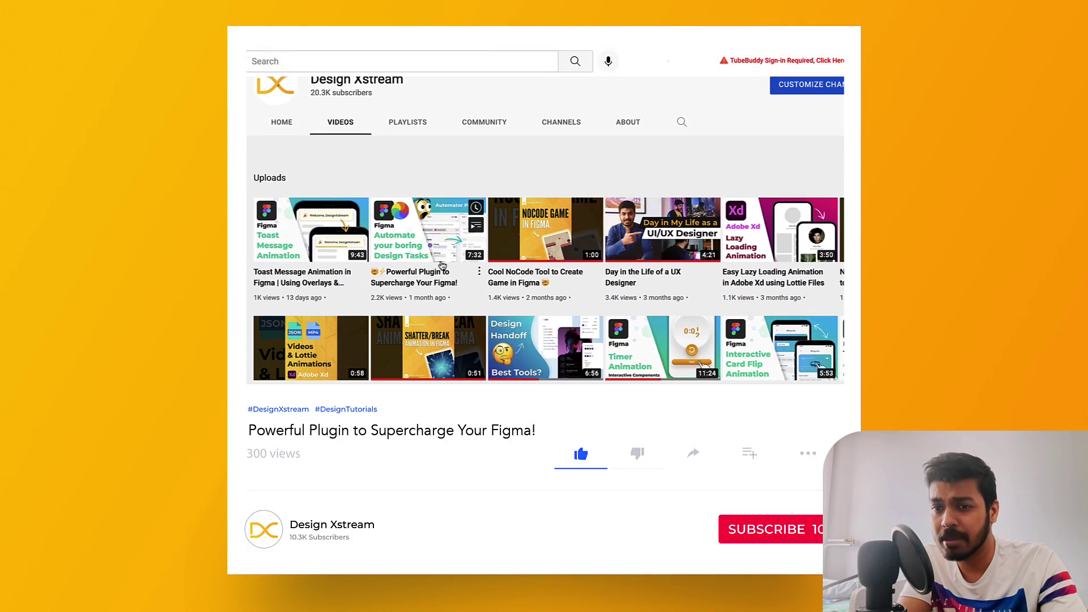
left_click(428, 238)
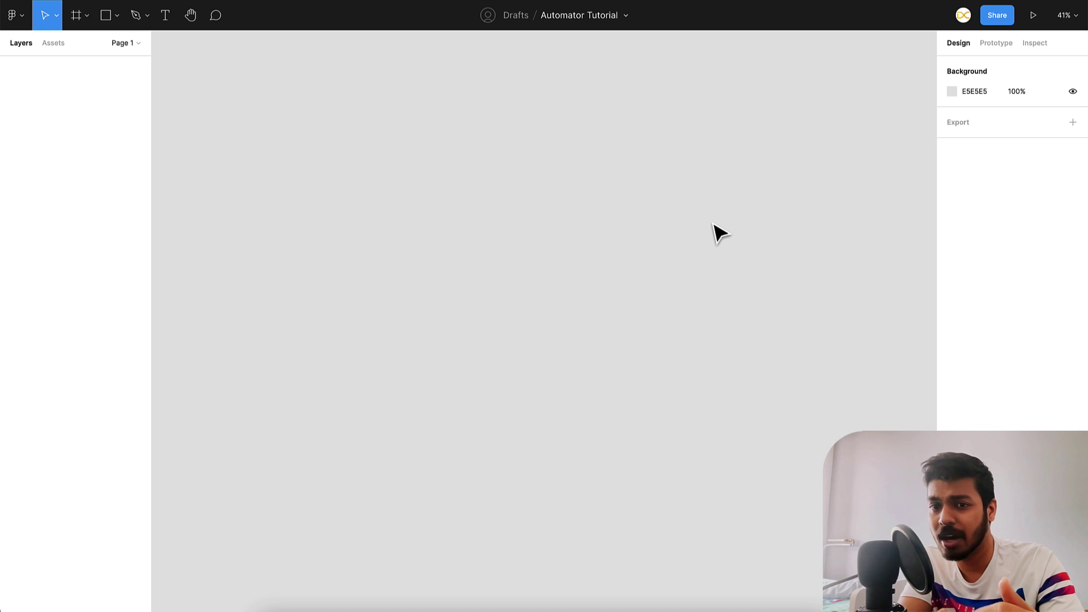
- Draw a wavy vector shape about 72 by 517 with the Pen tool and give it a yellow linear gradient fill
key("p")
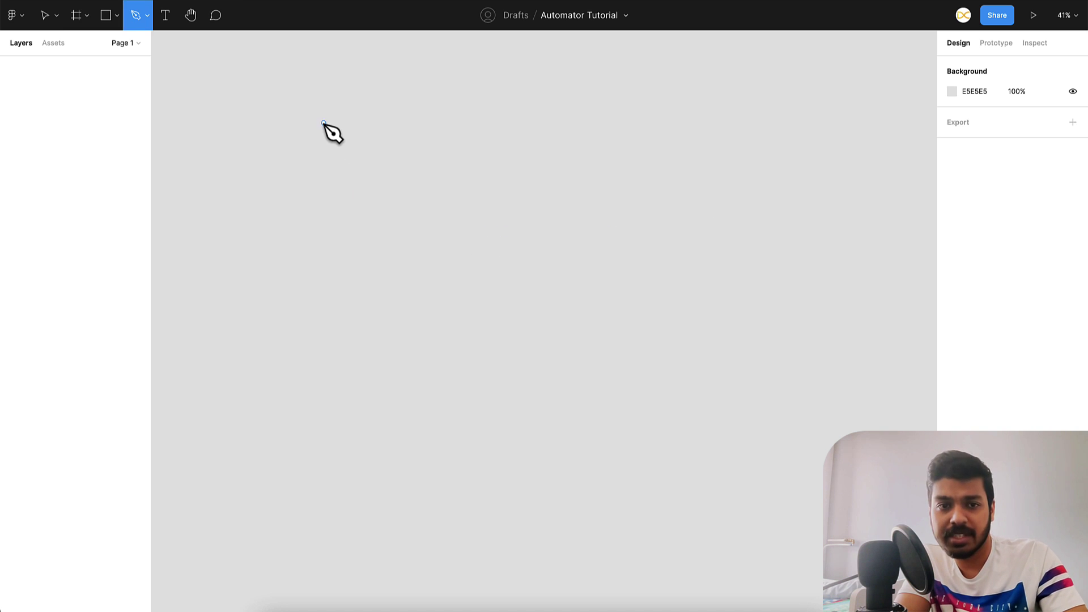
left_click(329, 143)
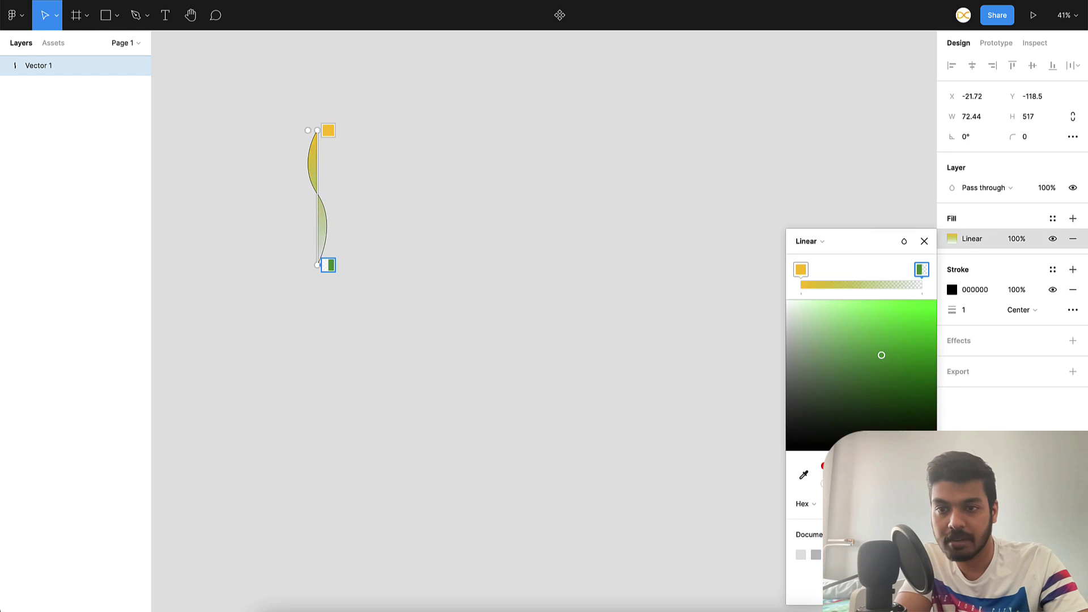
left_click(391, 139)
left_click_drag(384, 130, 272, 287)
left_click(409, 244)
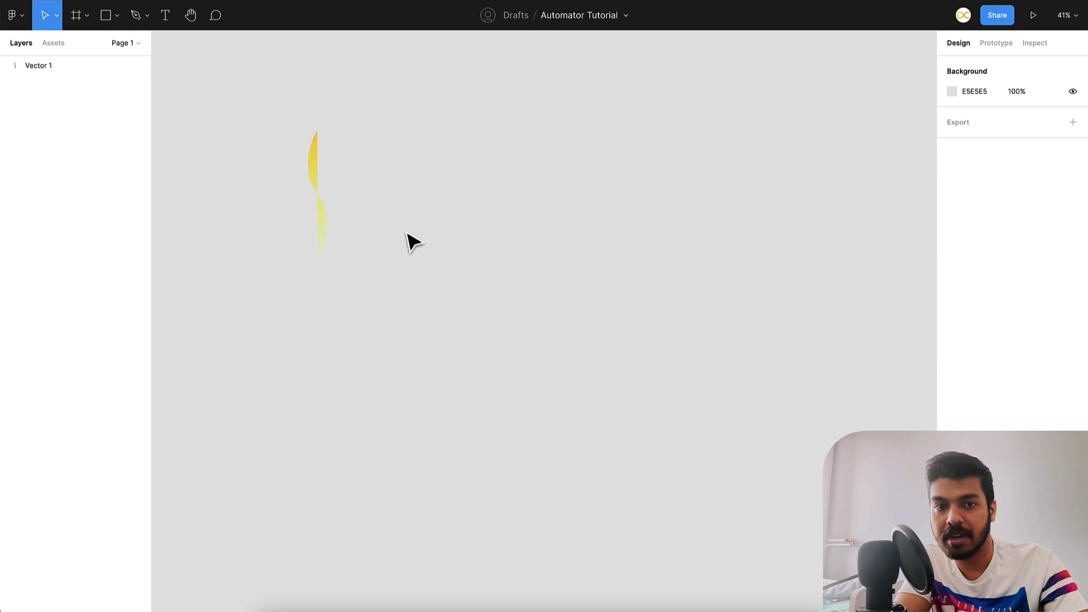
- Open the Automator plugin and move its window slightly further from the wavy shape
right_click(413, 170)
mouse_move(491, 265)
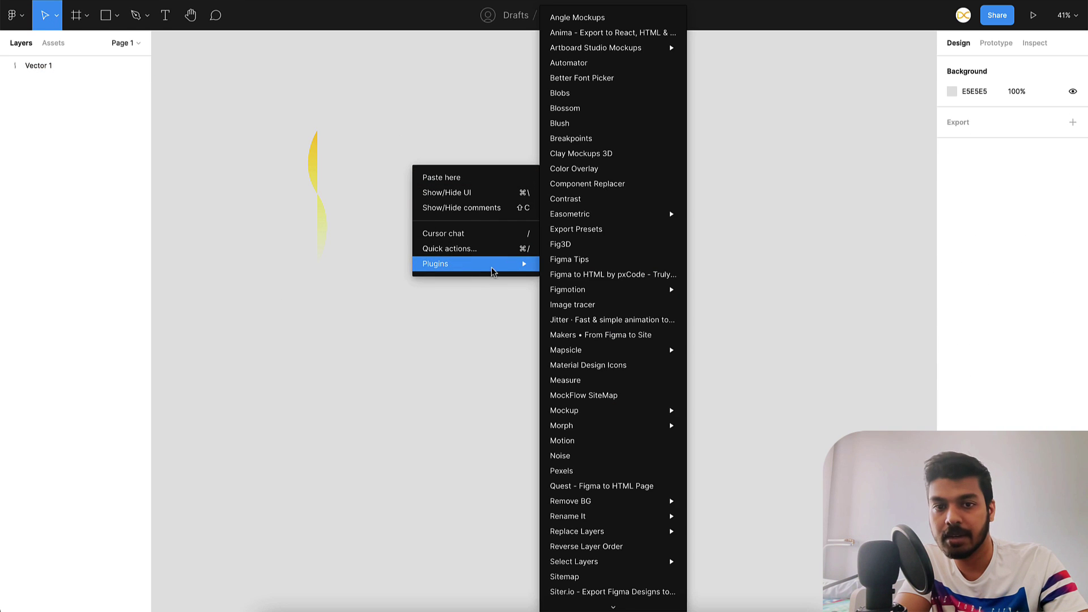
left_click(612, 64)
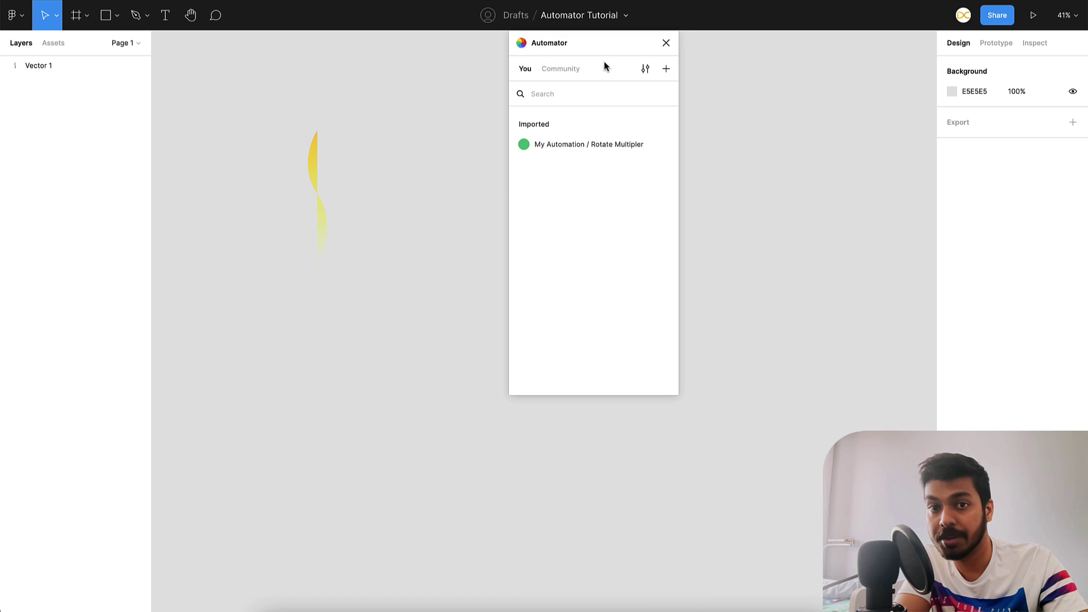
left_click_drag(548, 48, 573, 45)
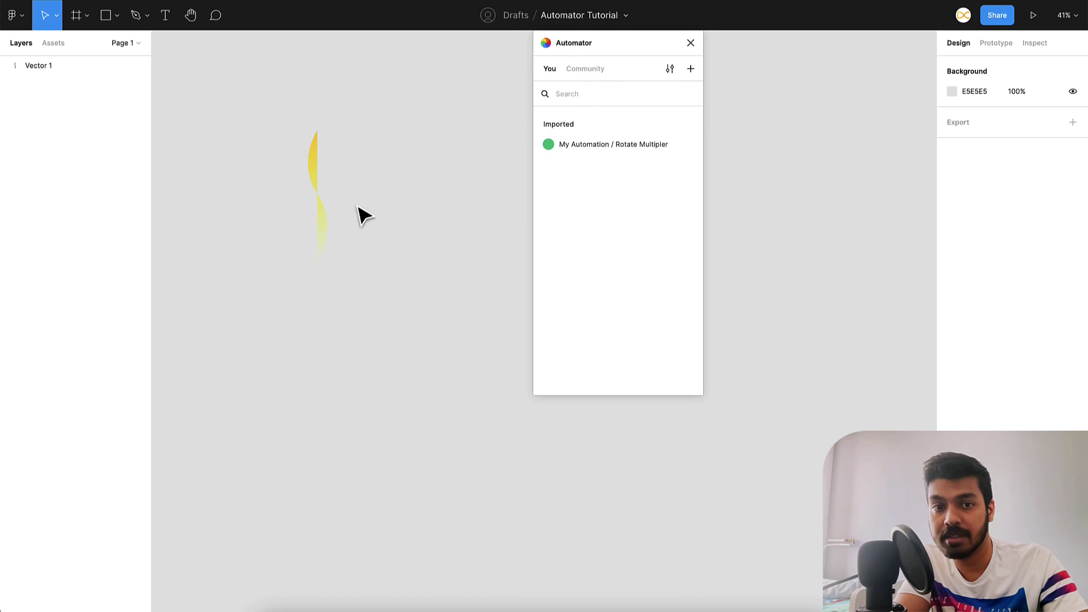
- Run the My Automation / Rotate Multipler automation on the wavy shape with 36 repeats and anchor point 2
left_click(328, 224)
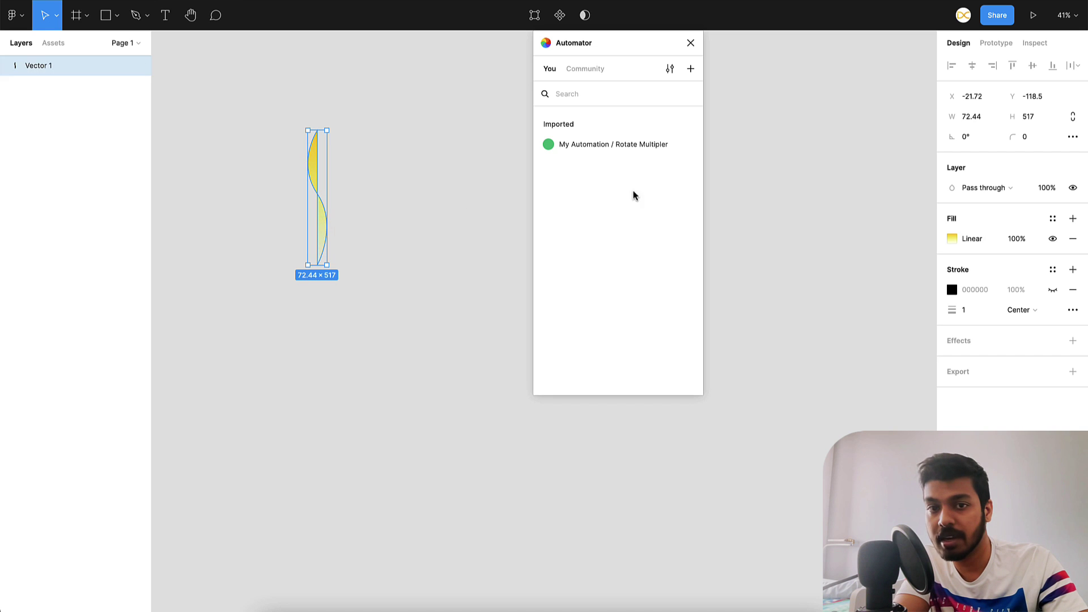
left_click(610, 145)
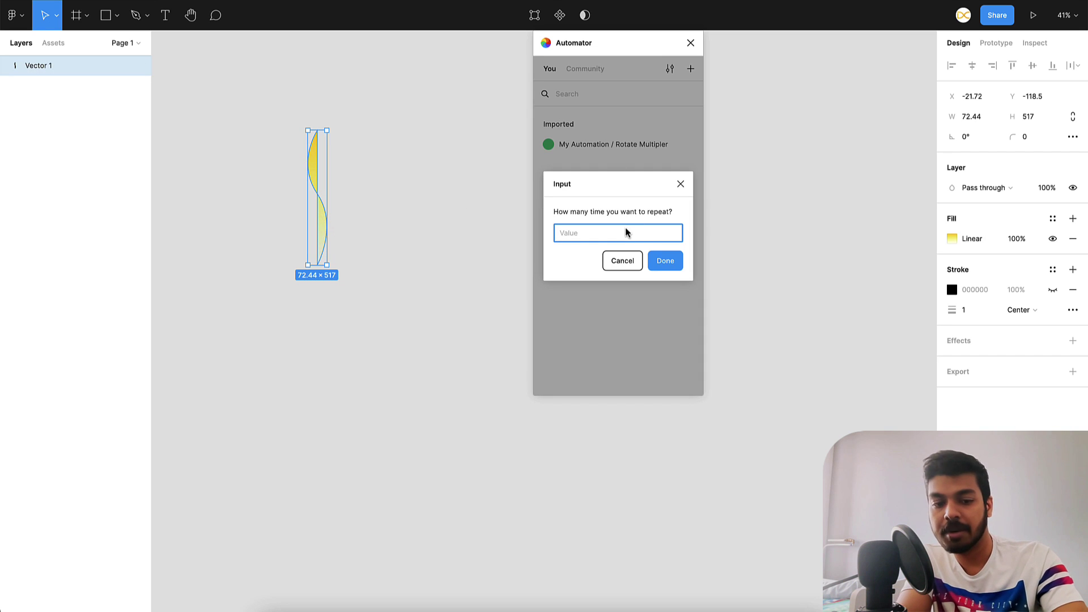
type("36")
key("Return")
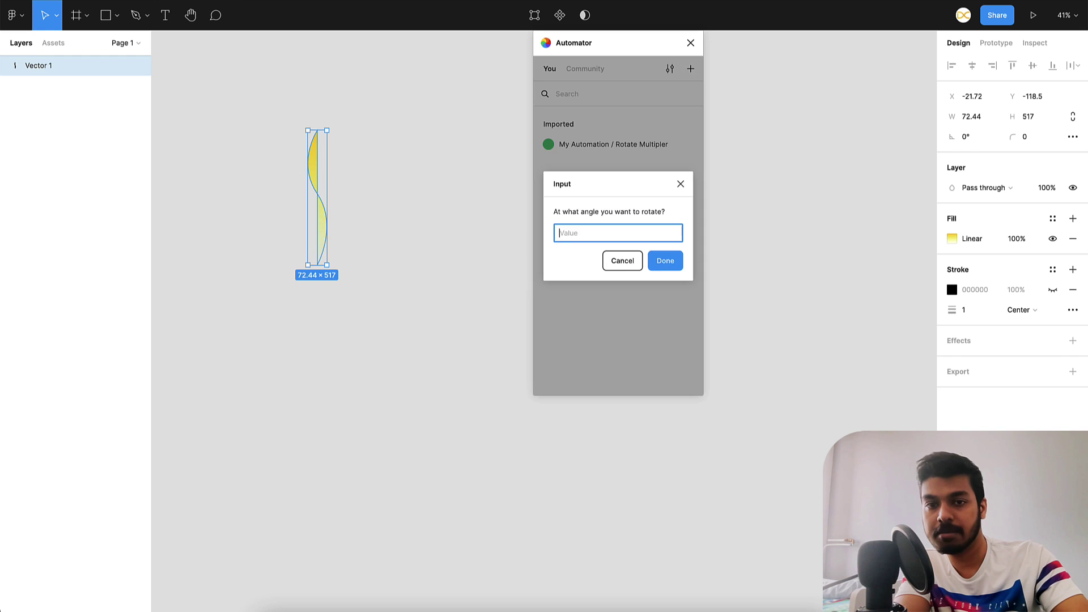
key("Return")
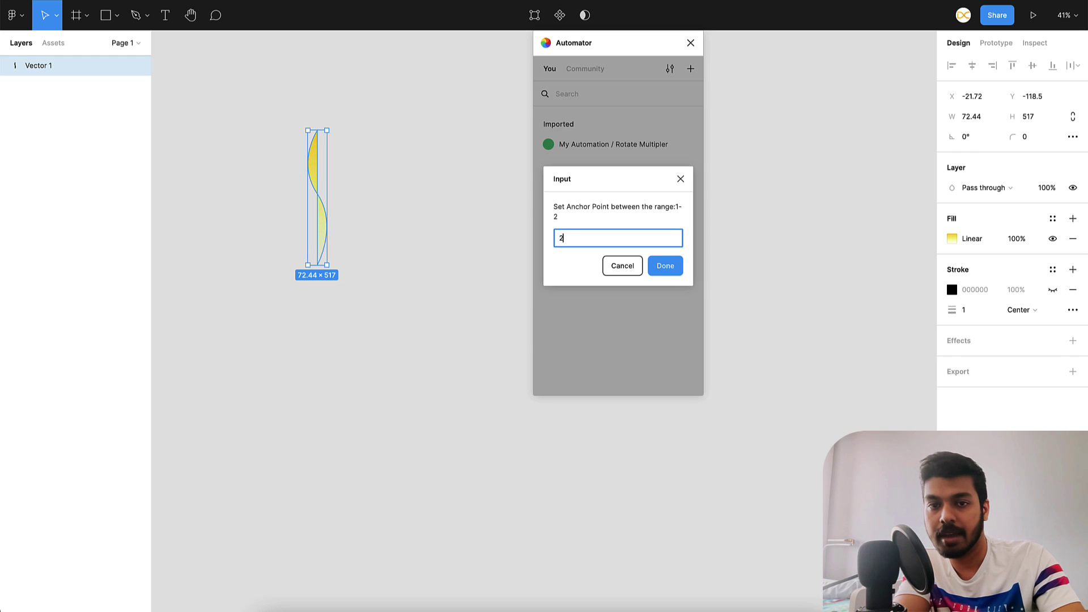
key("Return")
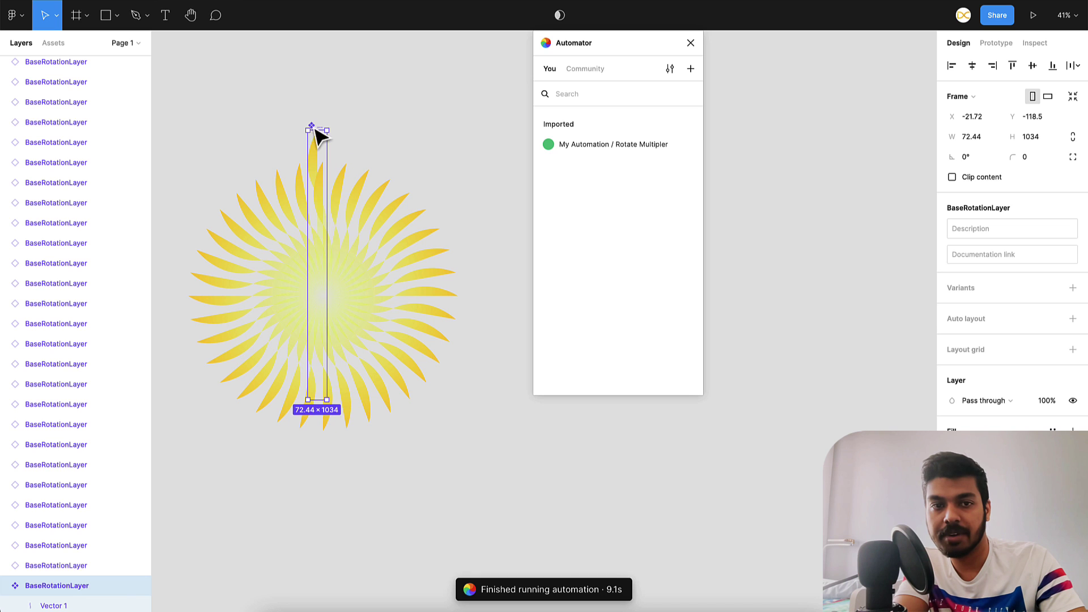
- Move the base component out of the radial pattern to X 650, Y -98 and reshape its vector by moving its lower points
left_click_drag(315, 134, 490, 132)
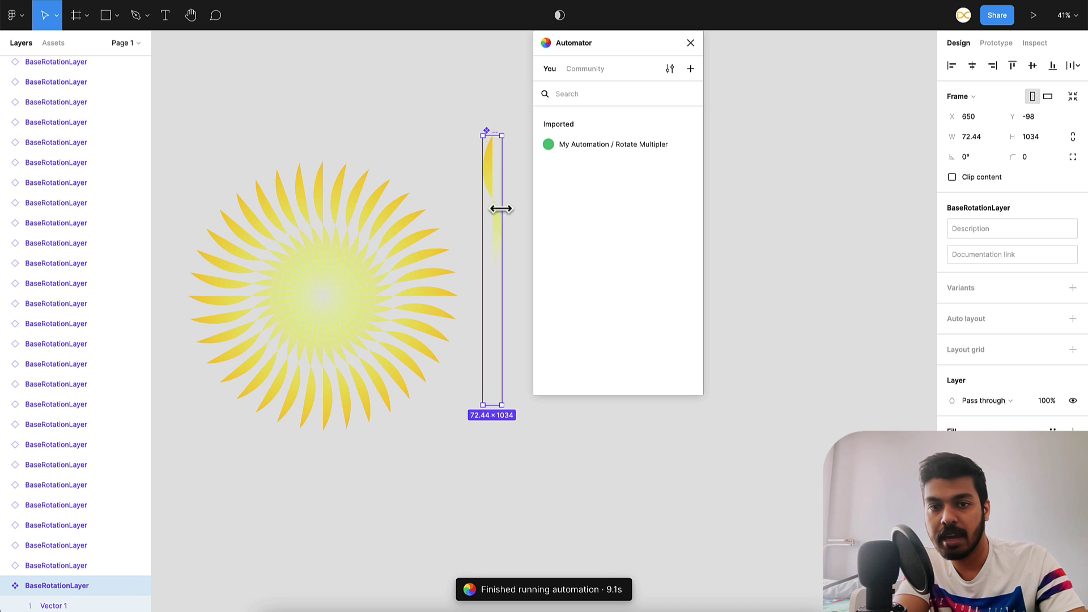
left_click(498, 247)
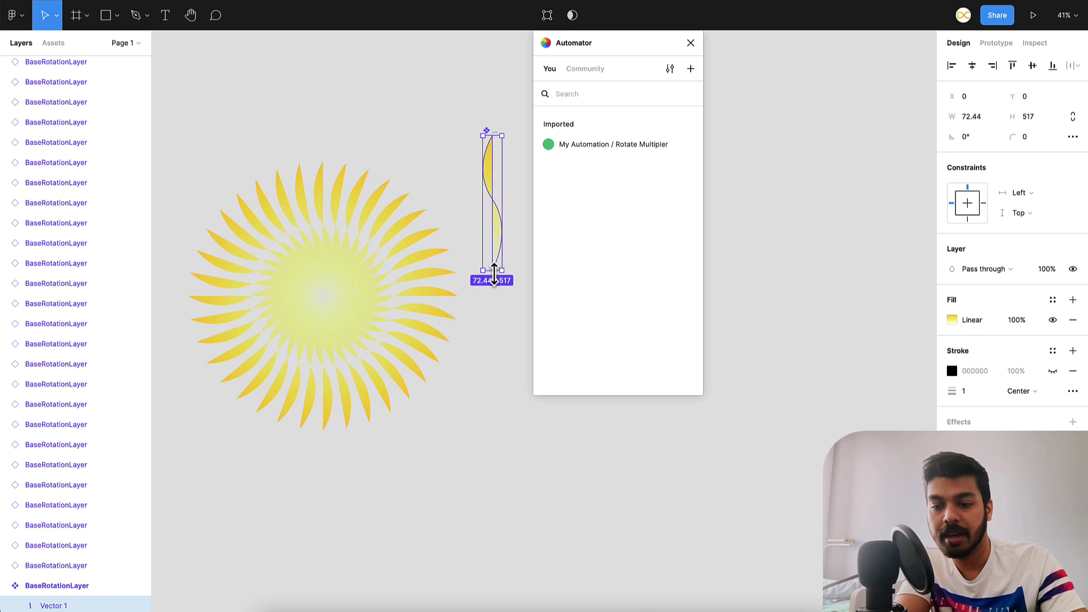
double_click(495, 273)
left_click_drag(493, 271, 532, 241)
left_click_drag(556, 298, 540, 219)
key("Escape")
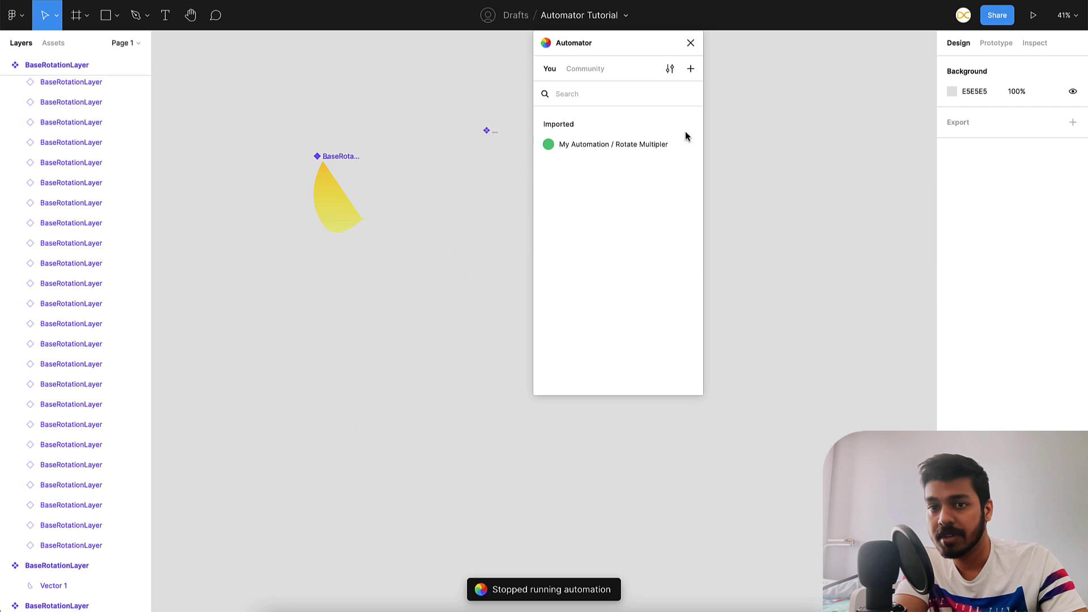
- Open the Rotate Multipler automation and expand its Get current selection, For each and Create empty component actions for inspection
left_click(688, 143)
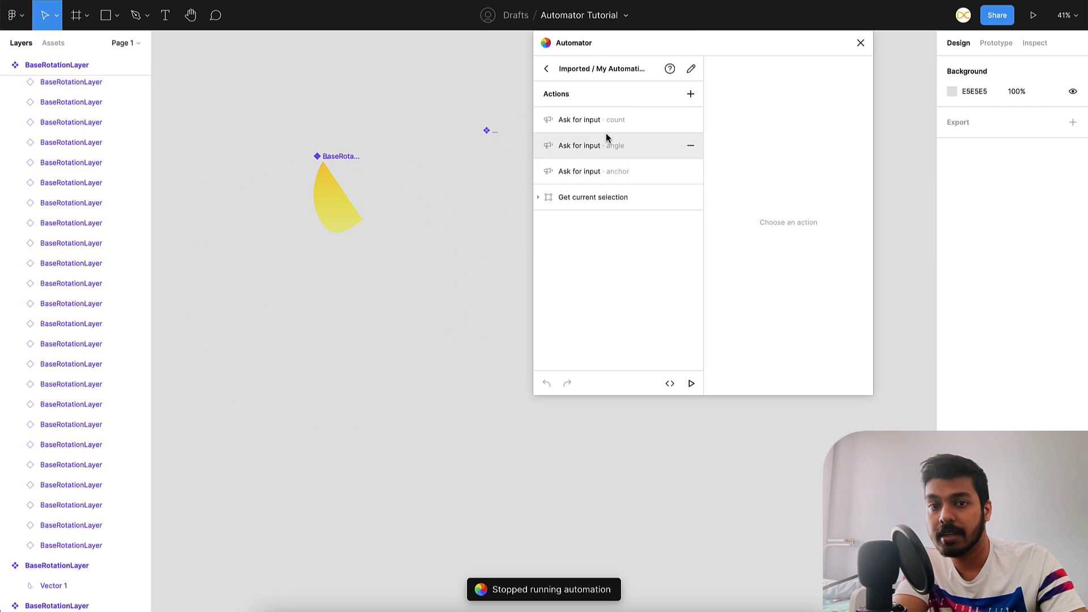
left_click(538, 198)
left_click(549, 223)
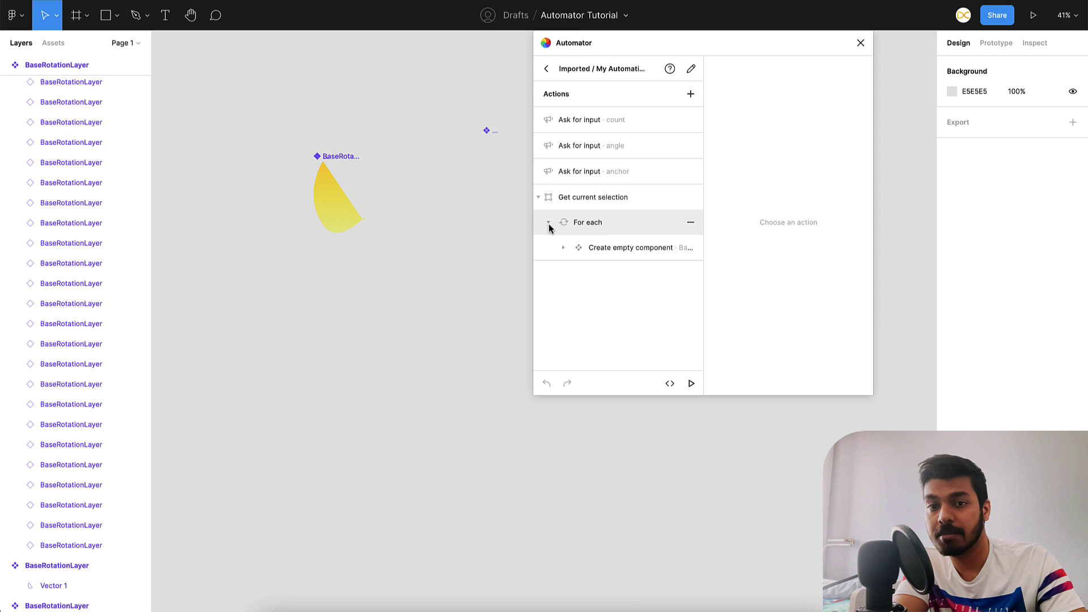
left_click(563, 248)
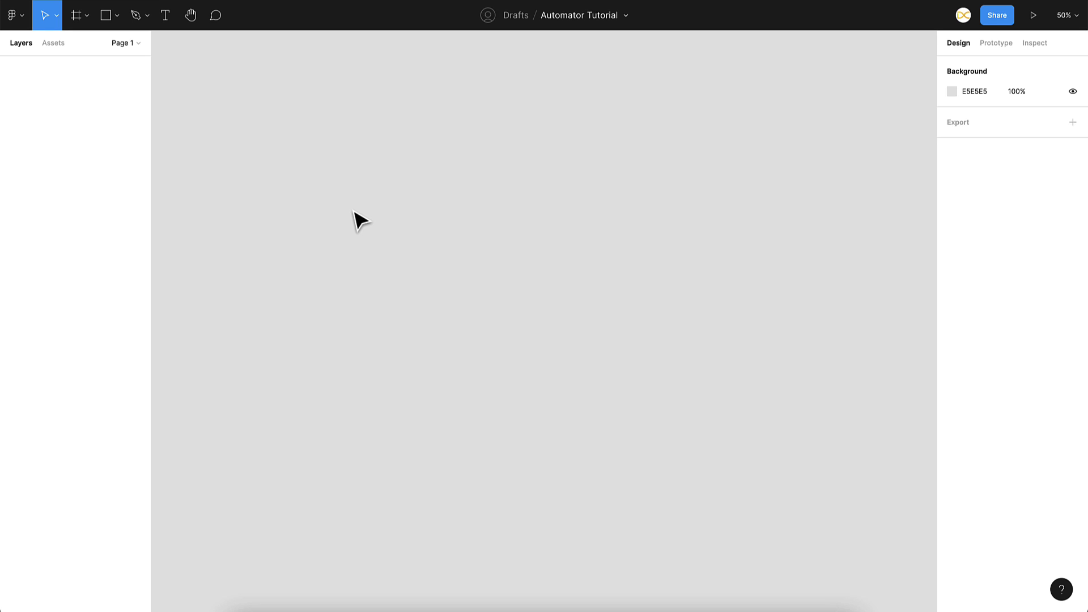
- Draw a narrow closed triangle about 80 by 416 with the Pen tool and add a C4C4C4 fill
key("p")
left_click(313, 139)
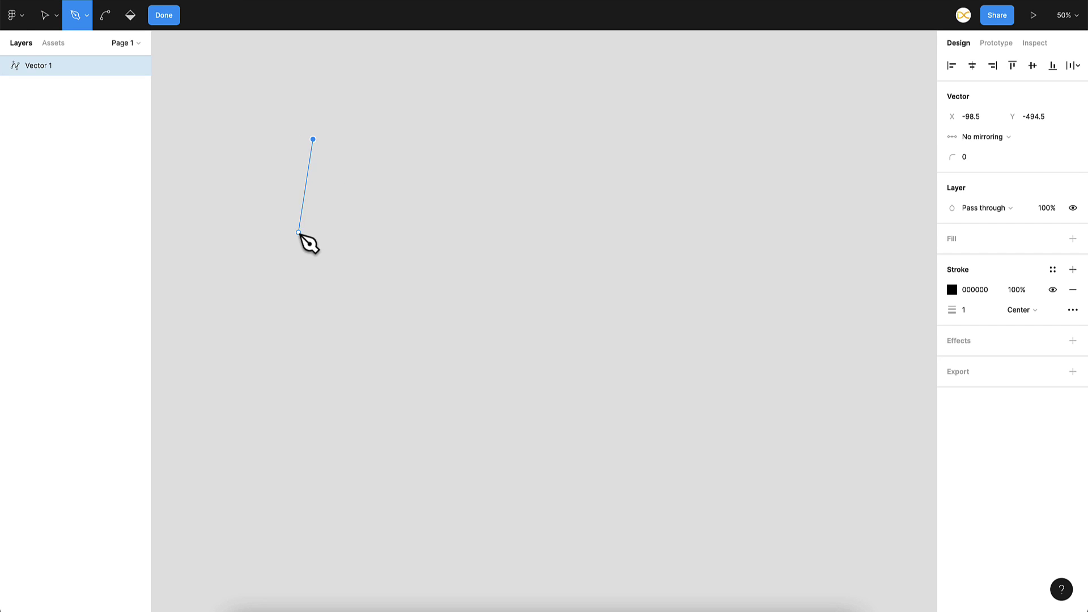
left_click(303, 269)
left_click(328, 269)
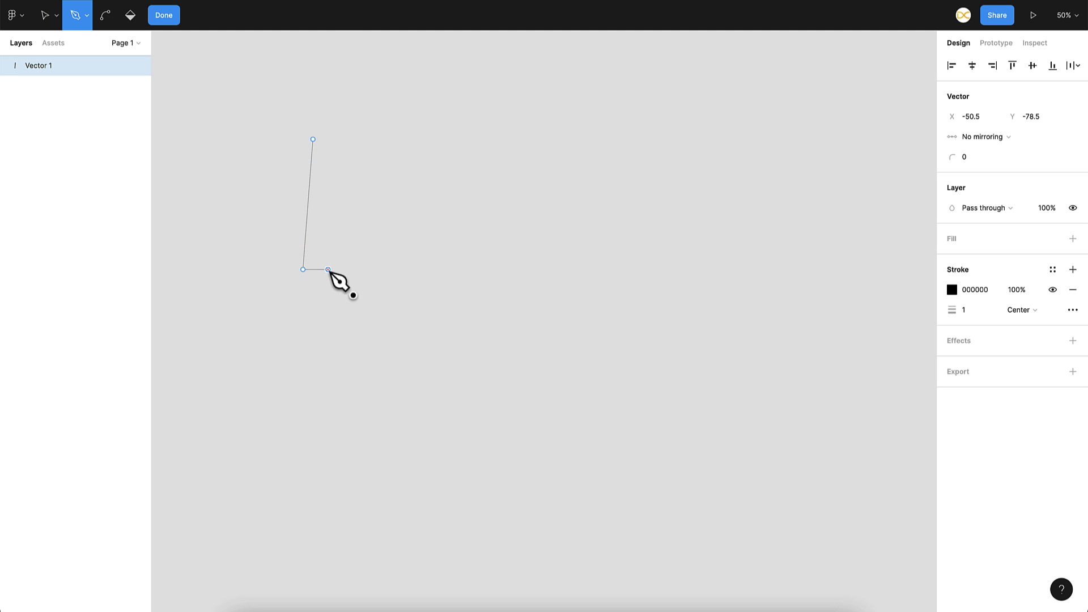
left_click(313, 139)
key("Escape")
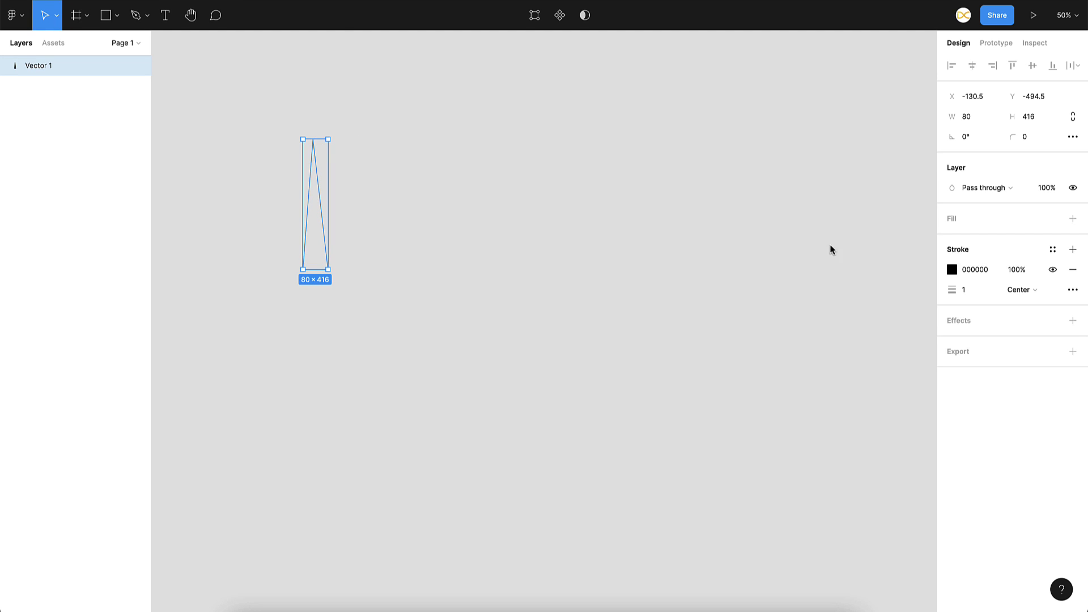
left_click(1073, 219)
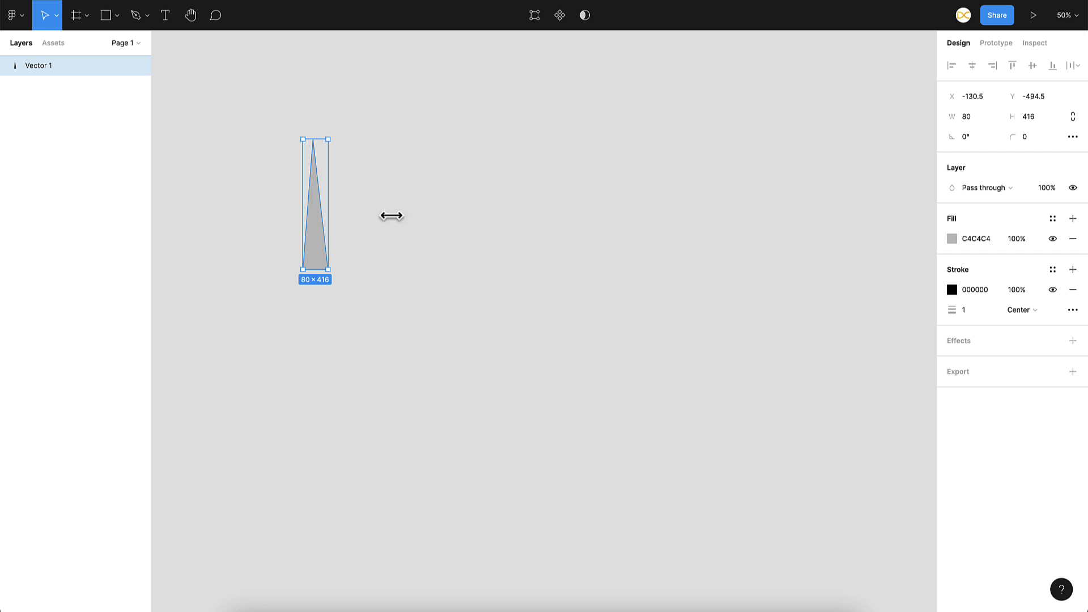
- Try rotating the triangle freely around its own centre, undoing each rotation
left_click_drag(332, 135, 364, 318)
key("ctrl+z")
left_click_drag(335, 139, 397, 281)
key("ctrl+z")
- Draw a rectangle about 84 by 416, place it beside the triangle and set its height to 832
key("r")
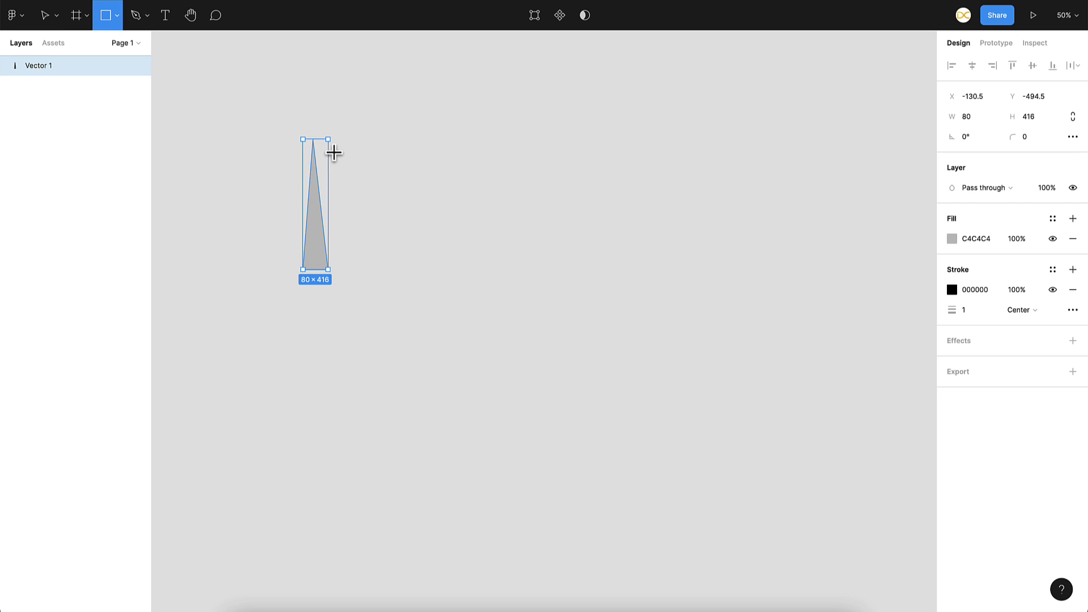
left_click_drag(296, 140, 329, 270)
left_click_drag(319, 223, 347, 221)
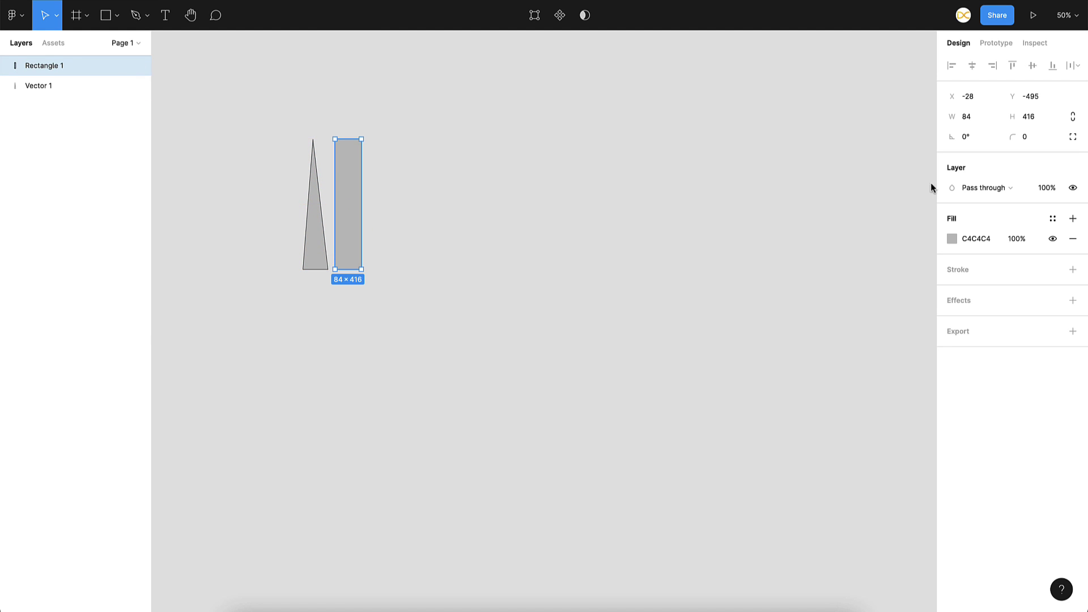
left_click(1046, 117)
key("Return")
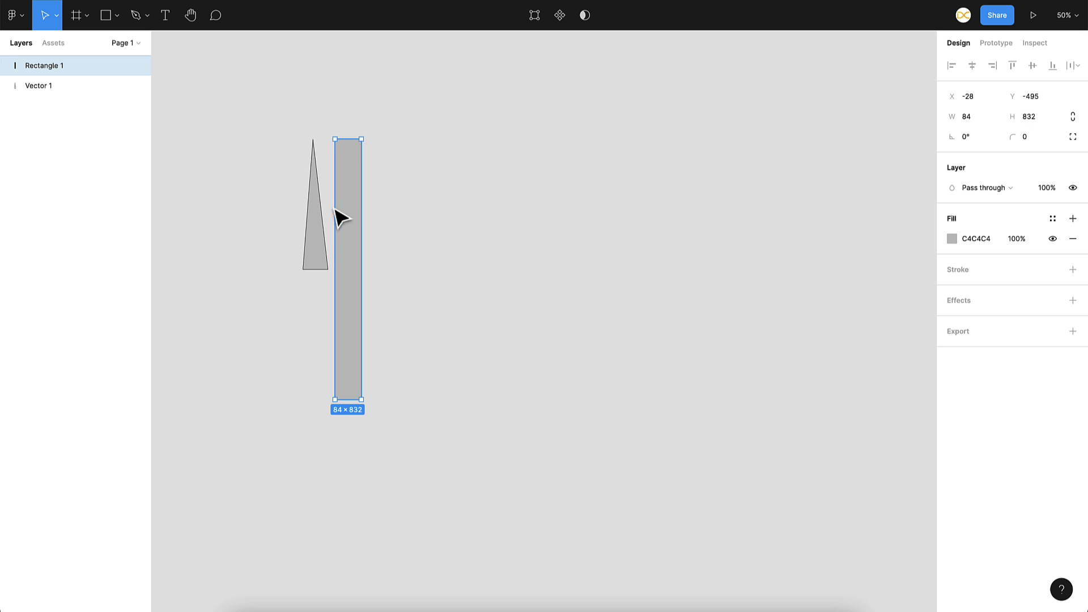
- Place the rectangle over the triangle with its fill hidden and group the two shapes
left_click_drag(344, 267, 321, 266)
left_click(1053, 239)
left_click_drag(386, 165, 275, 345)
key("ctrl+g")
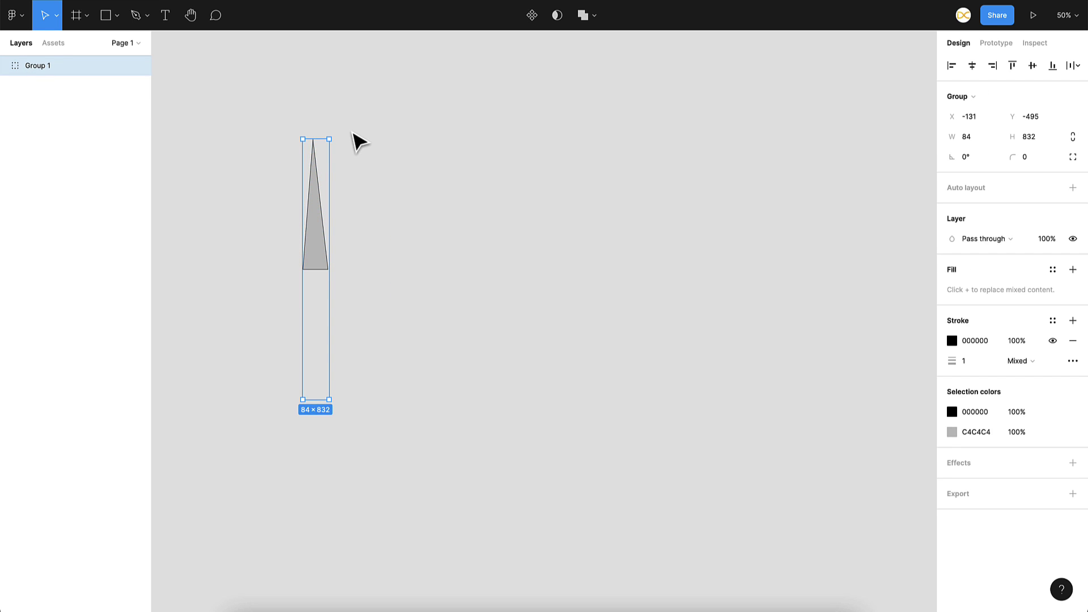
- Try rotating the group freely, and undo both the rotation and the grouping
mouse_move(332, 134)
left_mouse_down()
mouse_move(406, 226)
mouse_move(417, 275)
mouse_move(382, 165)
mouse_move(328, 153)
left_mouse_up()
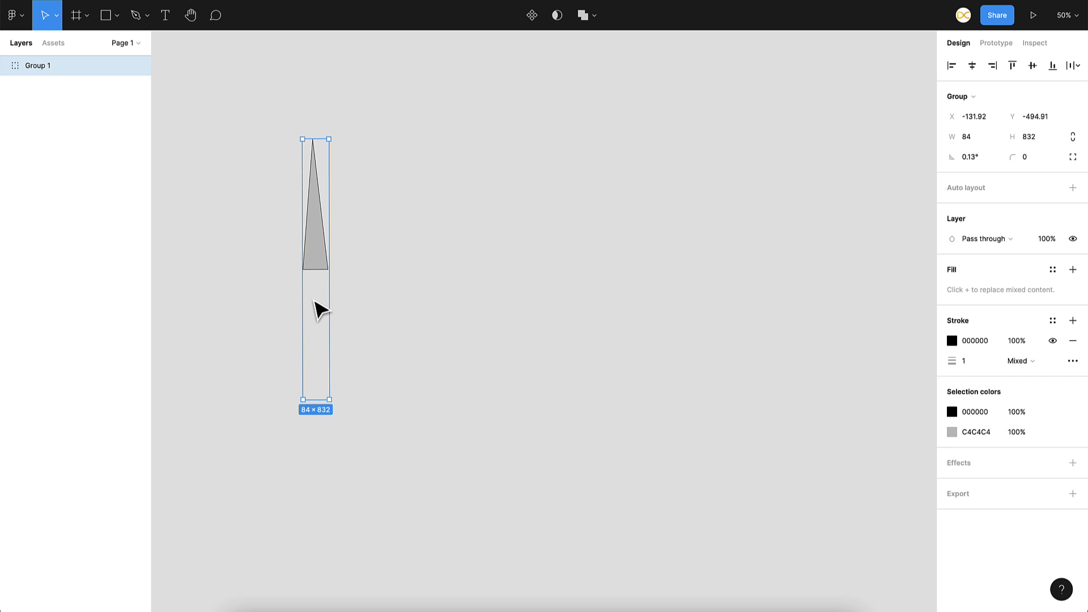
key("ctrl+z")
key("ctrl+z")
- Delete the tall rectangle with the hidden fill, keeping only the triangle
left_click(377, 288)
left_click(304, 363)
key("Delete")
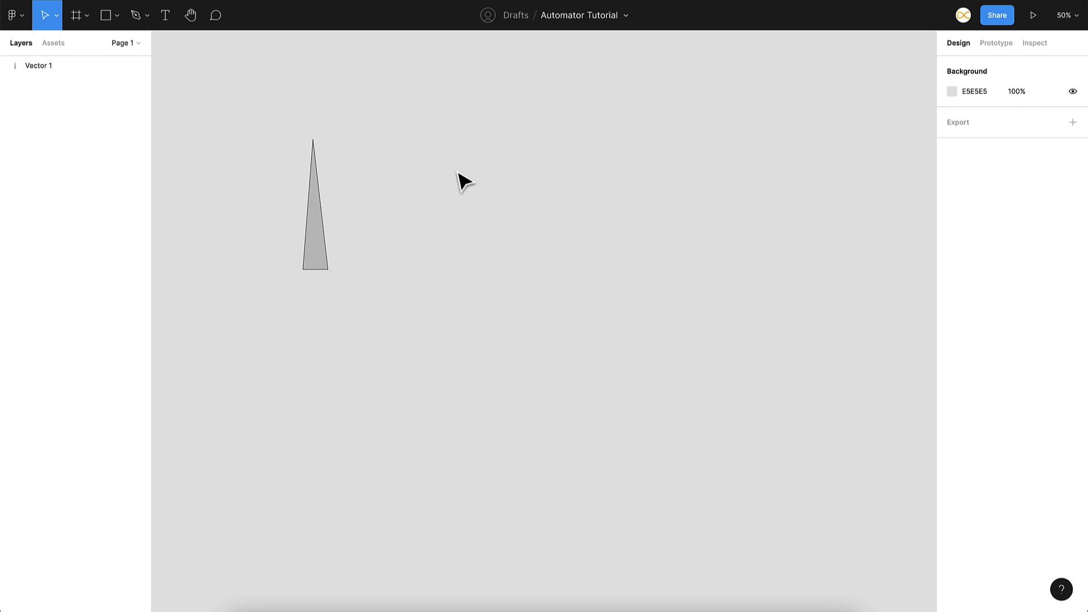
- Create a new automation in the Automator plugin and enlarge the plugin window
right_click(437, 136)
mouse_move(515, 230)
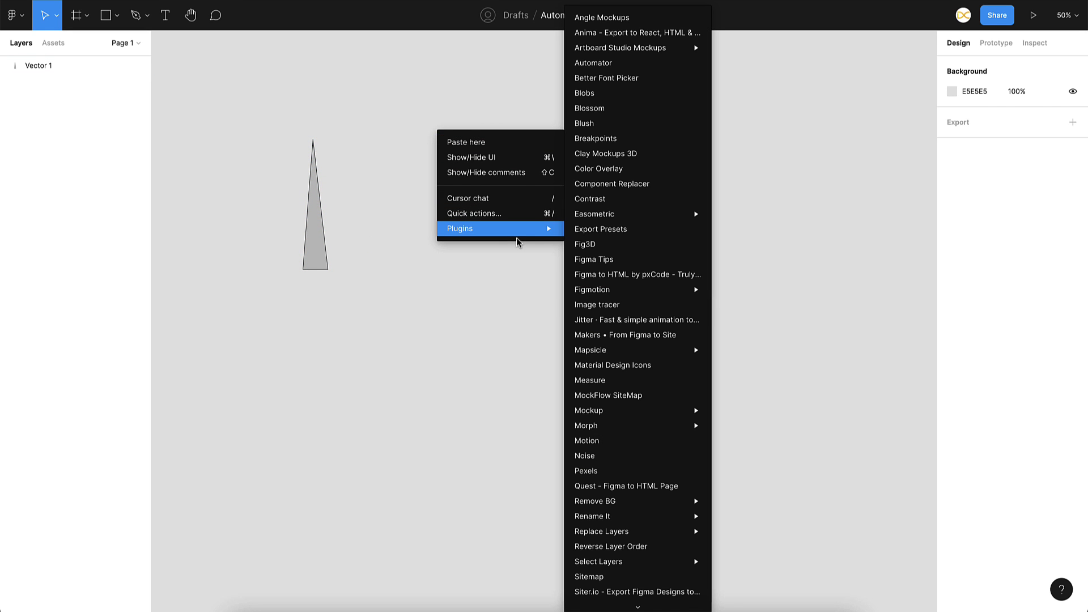
left_click(623, 62)
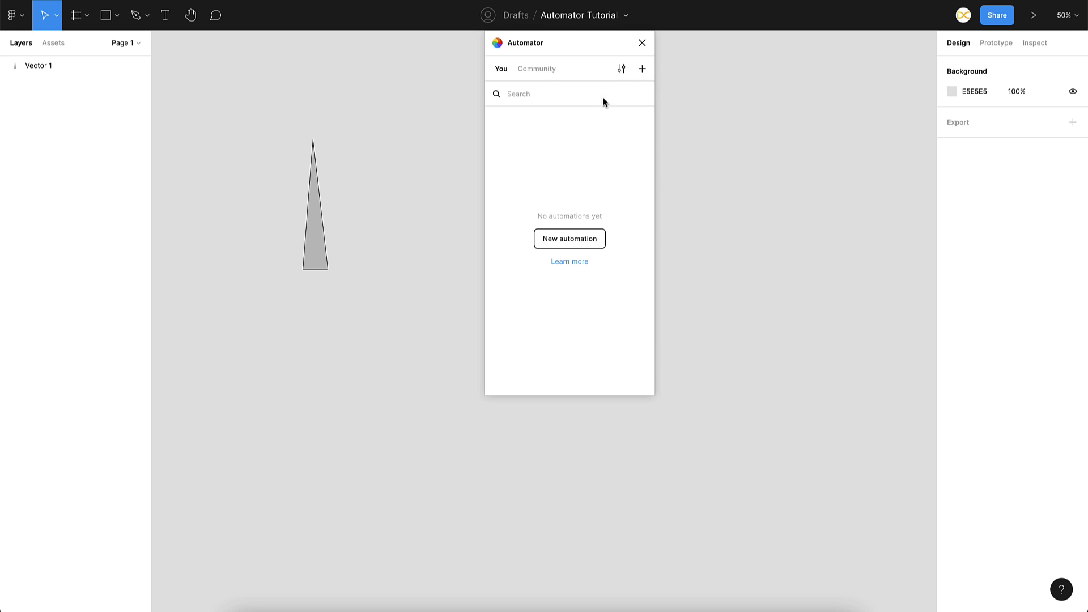
left_click(642, 69)
left_click_drag(824, 392, 1041, 576)
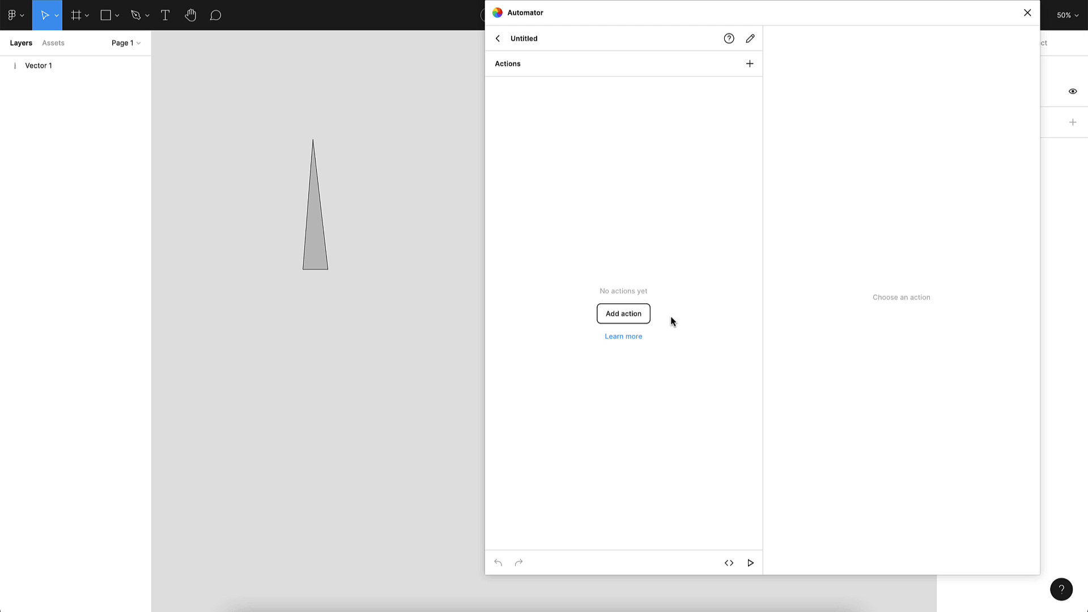
- Look through the full list of actions available for the new automation, from layers to prototyping
left_click(626, 315)
scroll(624, 445, "down", 10)
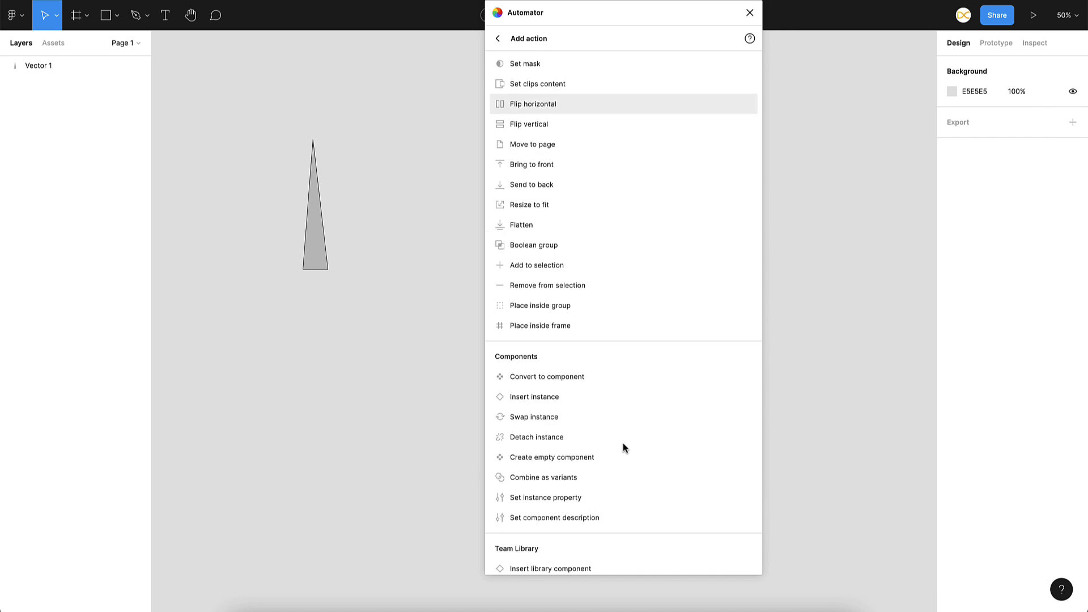
scroll(624, 448, "down", 13)
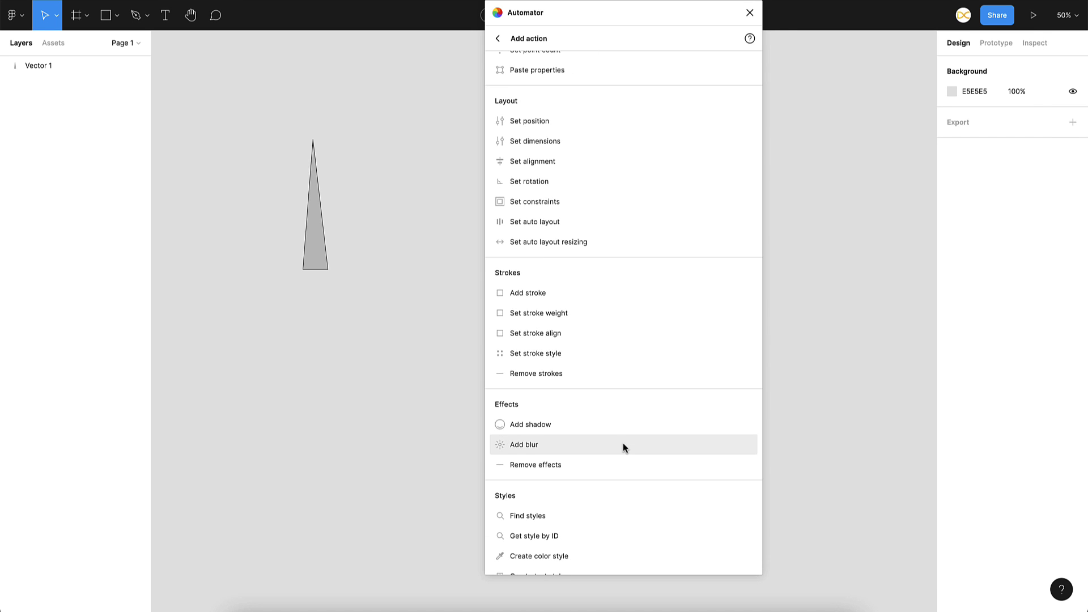
scroll(624, 445, "down", 12)
scroll(623, 445, "up", 18)
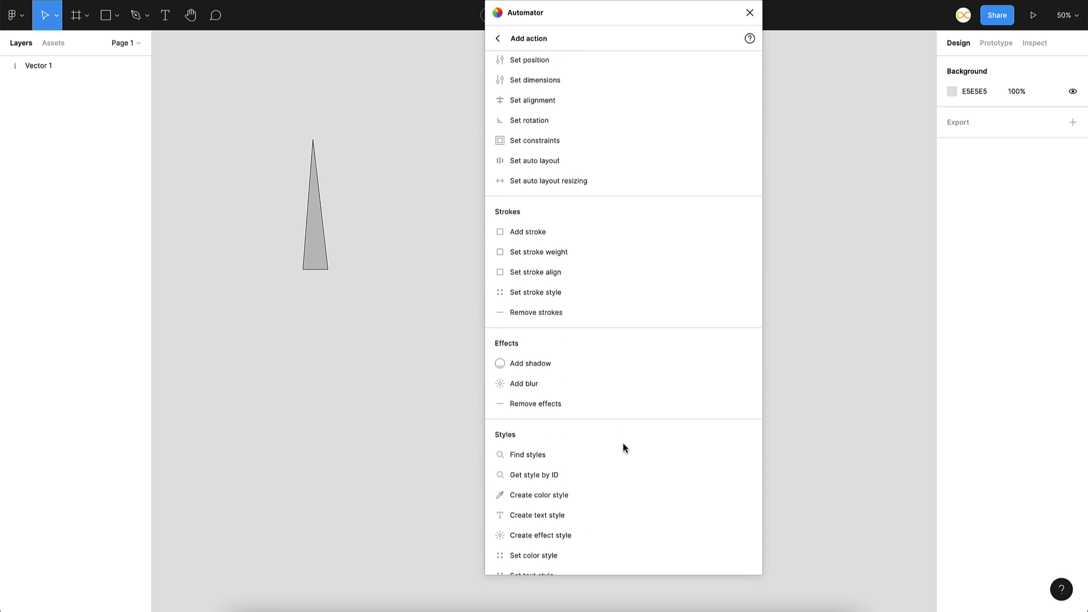
scroll(624, 448, "up", 10)
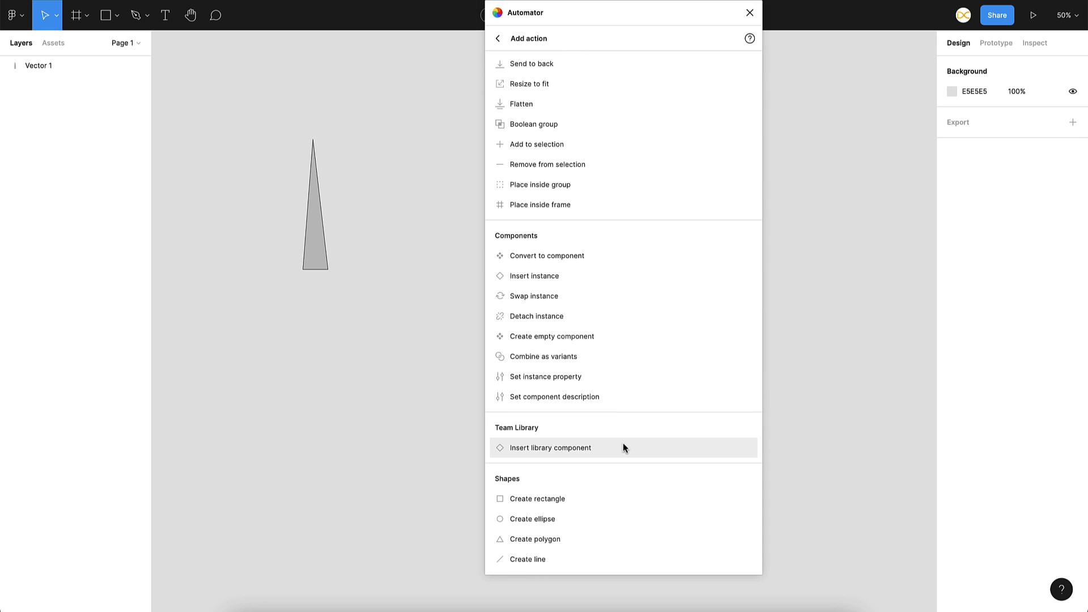
scroll(624, 304, "down", 3)
scroll(625, 303, "up", 15)
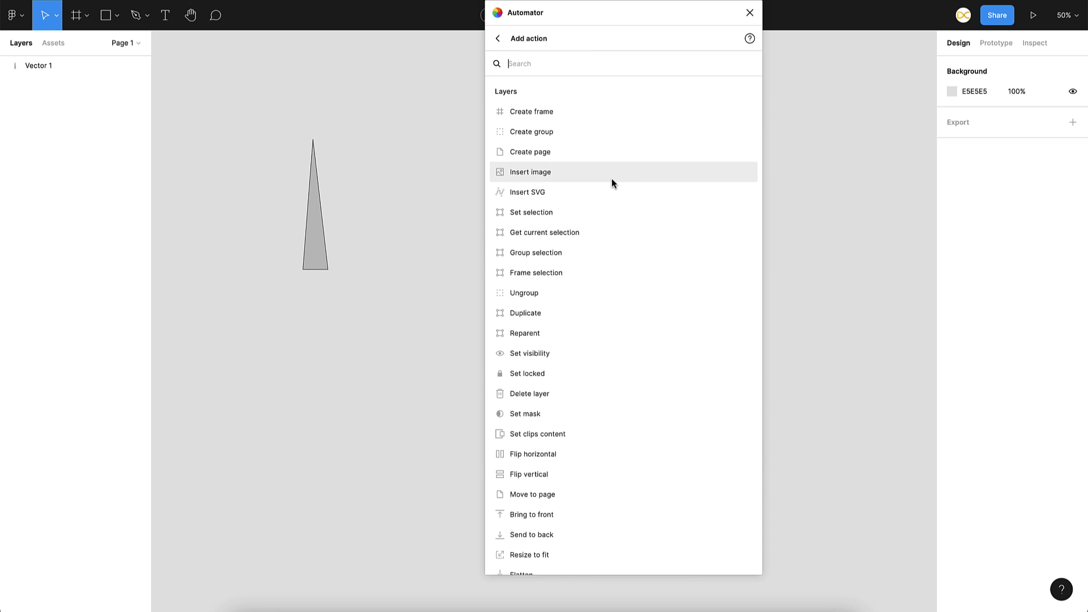
scroll(612, 180, "down", 20)
scroll(611, 182, "down", 10)
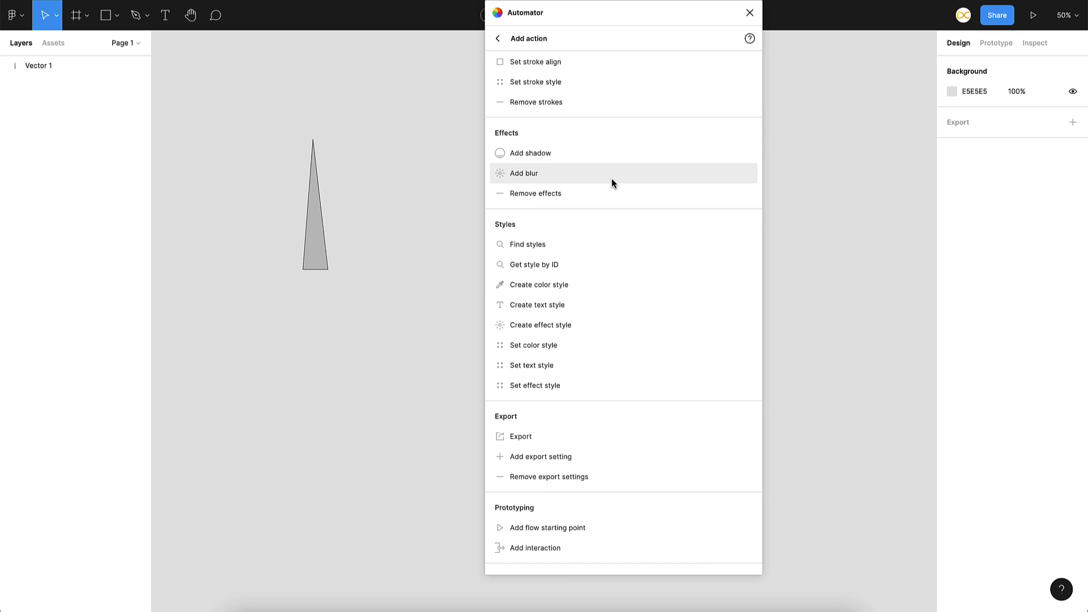
scroll(611, 180, "up", 15)
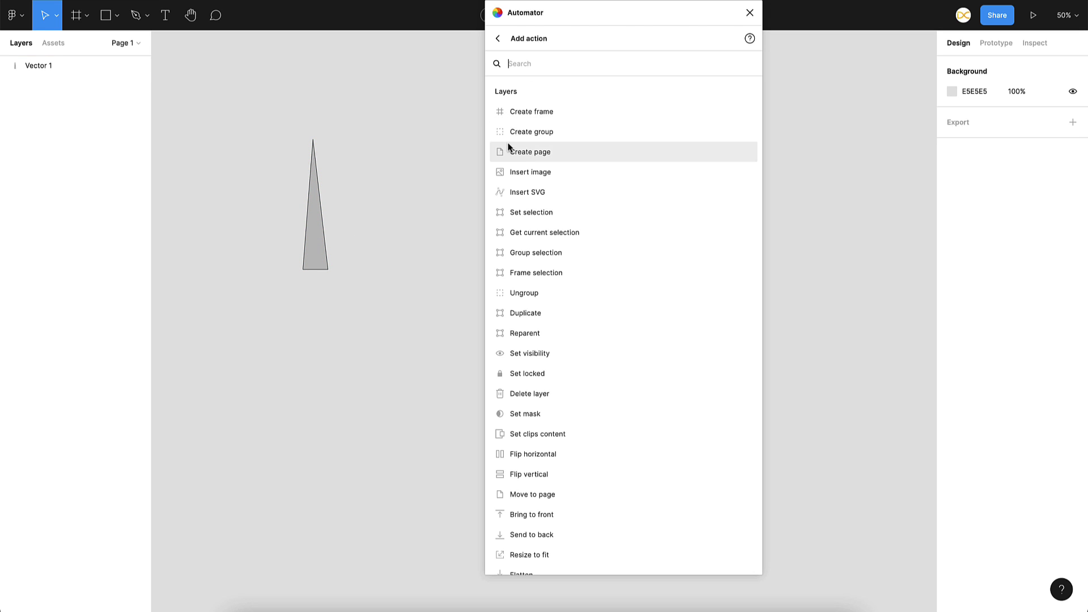
- Add a Get current selection action to the automation and nest a For each action inside it
type("selec")
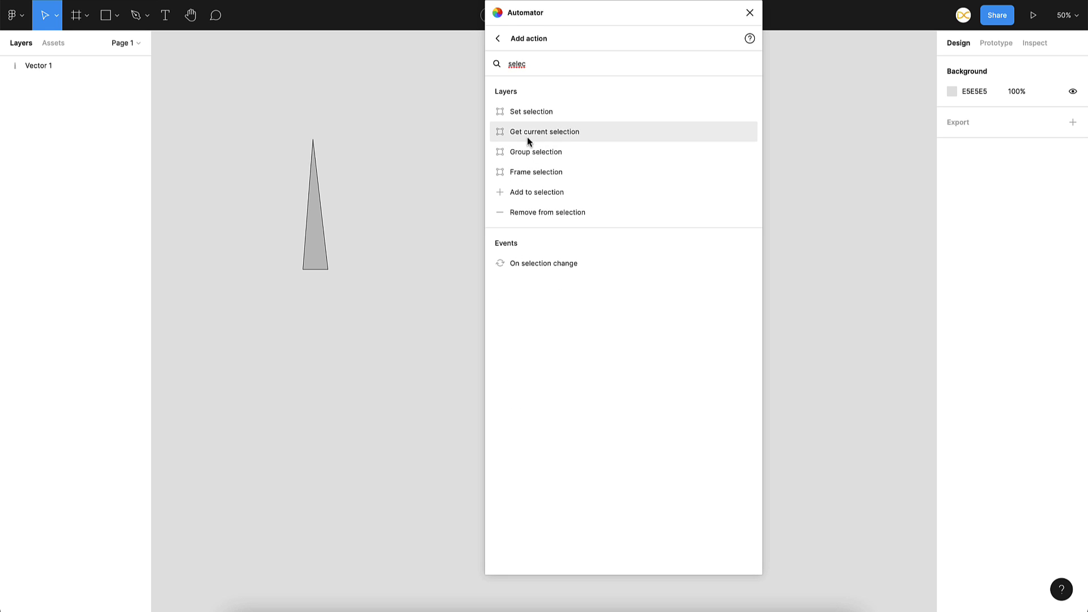
left_click(562, 134)
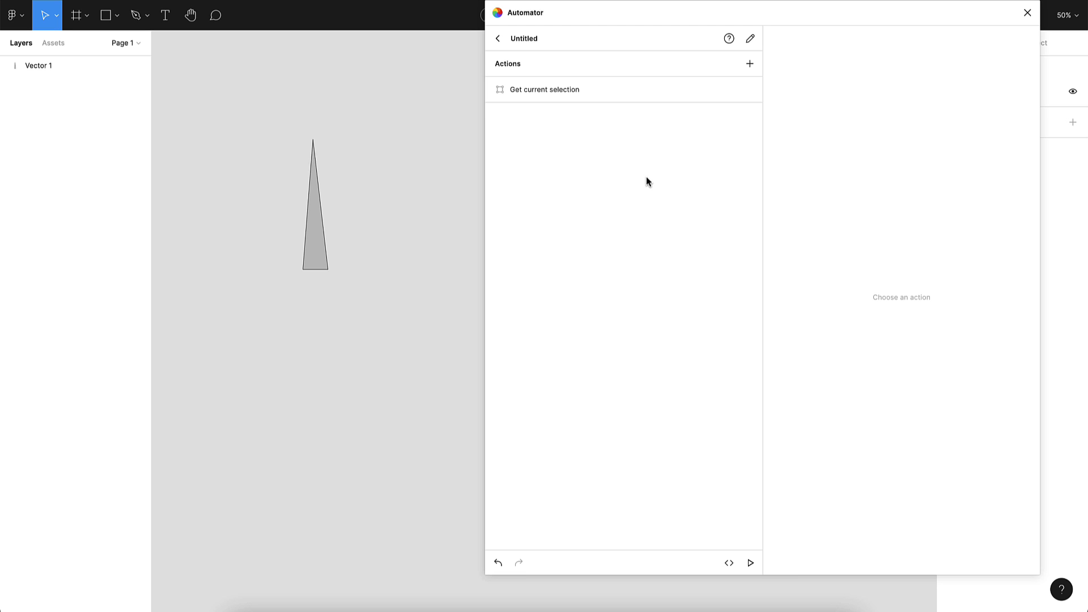
left_click(750, 63)
type("for")
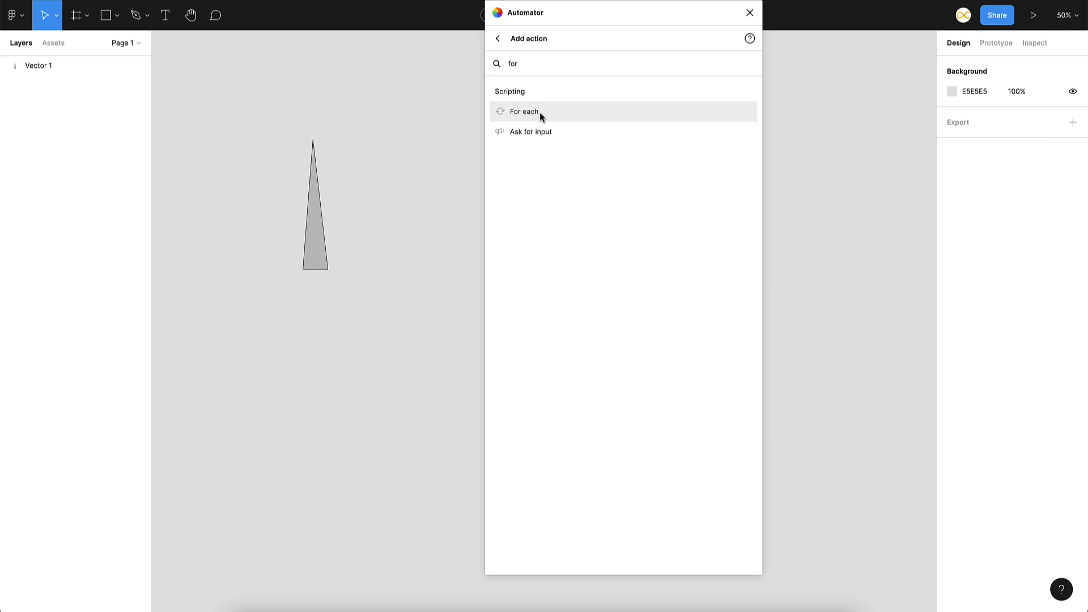
left_click(538, 114)
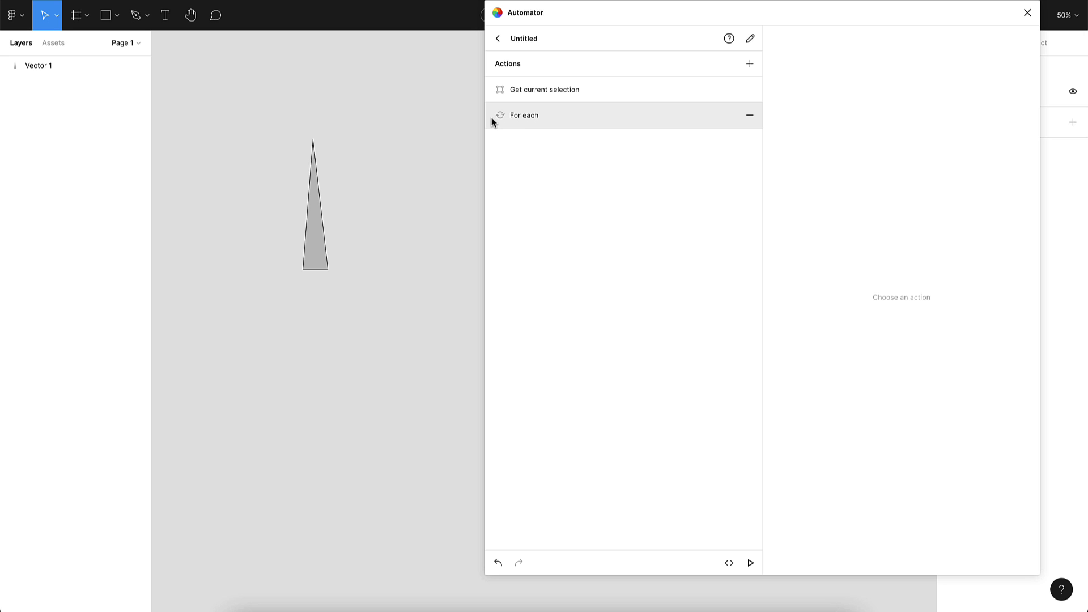
left_click_drag(509, 119, 550, 91)
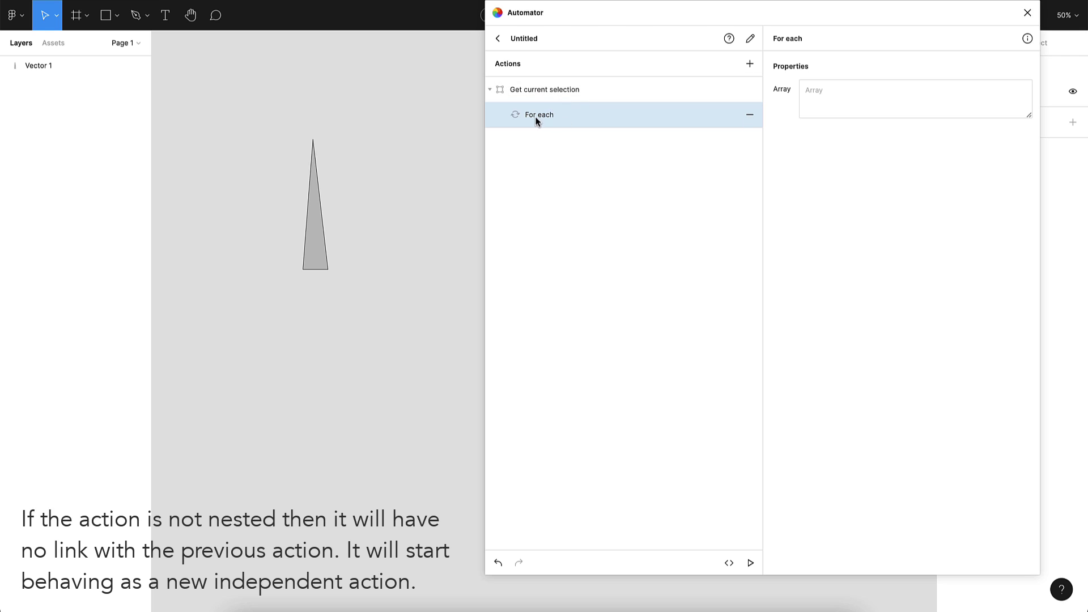
left_click_drag(495, 126, 555, 90)
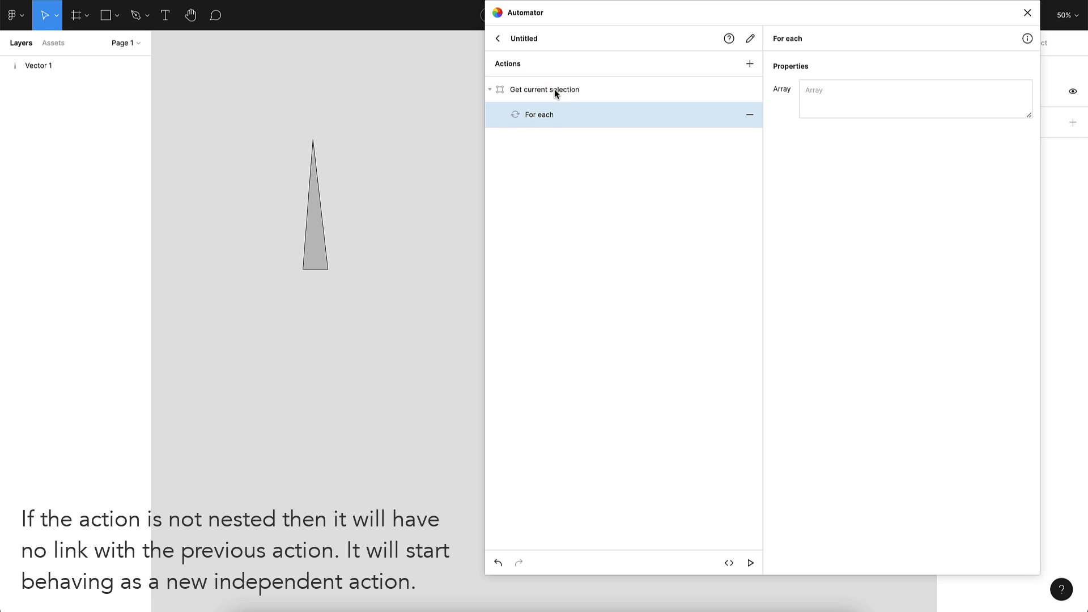
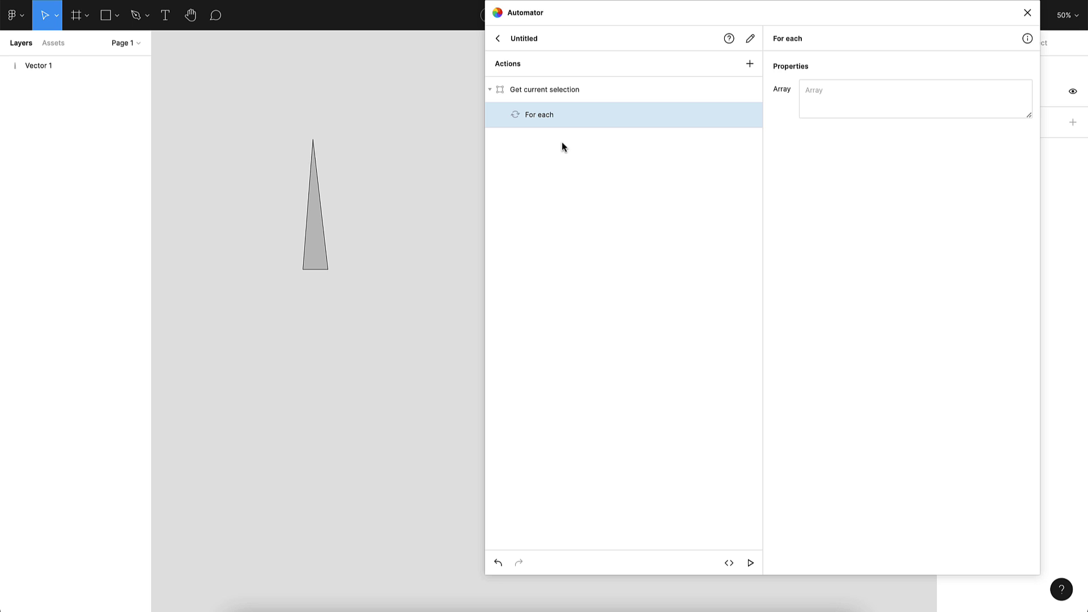
- Add a Create empty component action and nest it inside the For each action
left_click(750, 64)
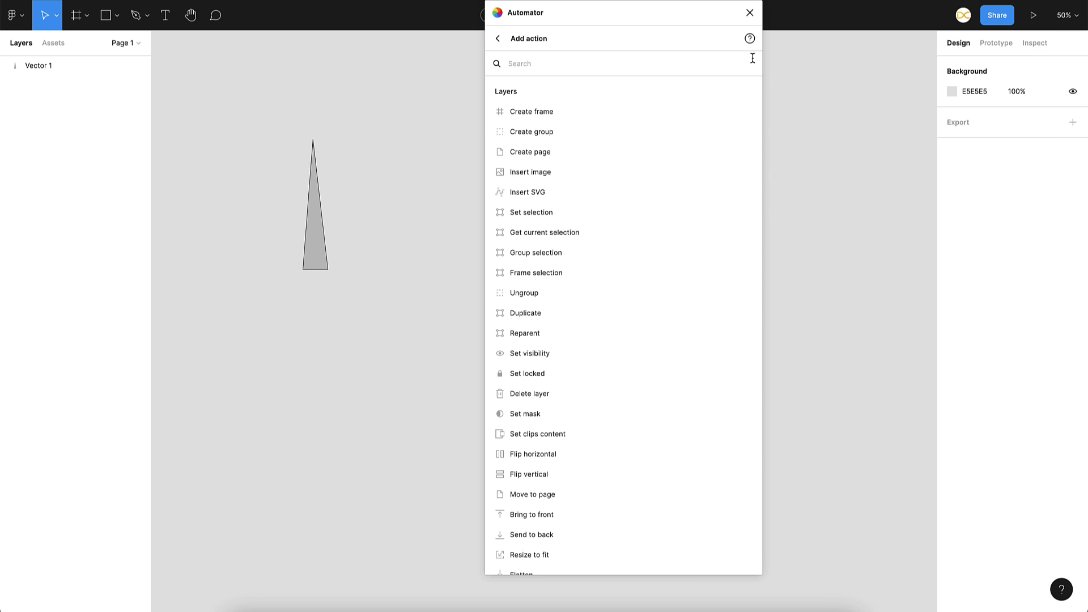
type("compo")
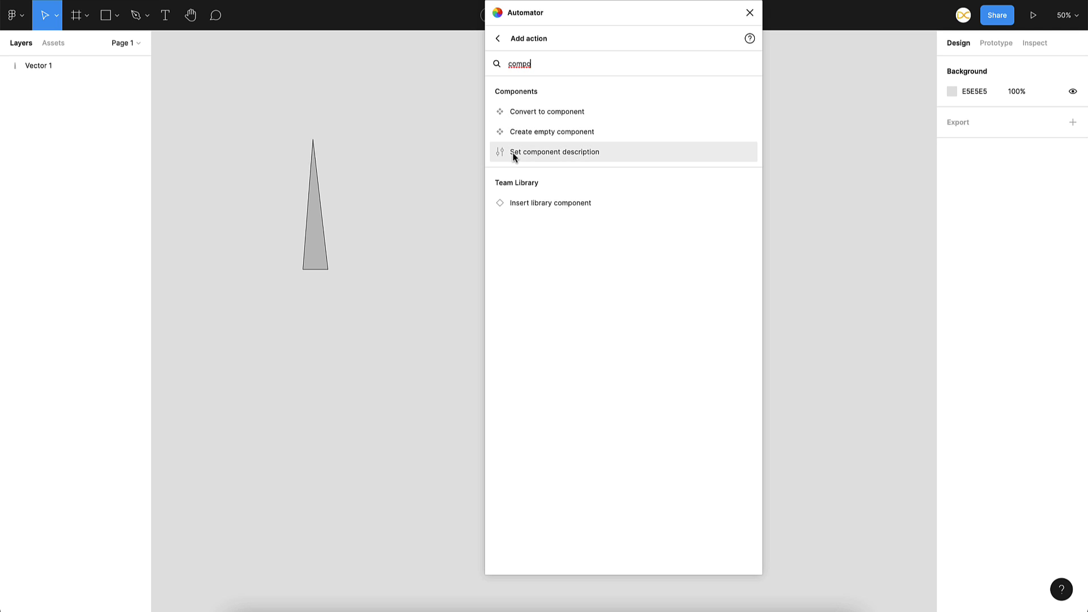
left_click(541, 136)
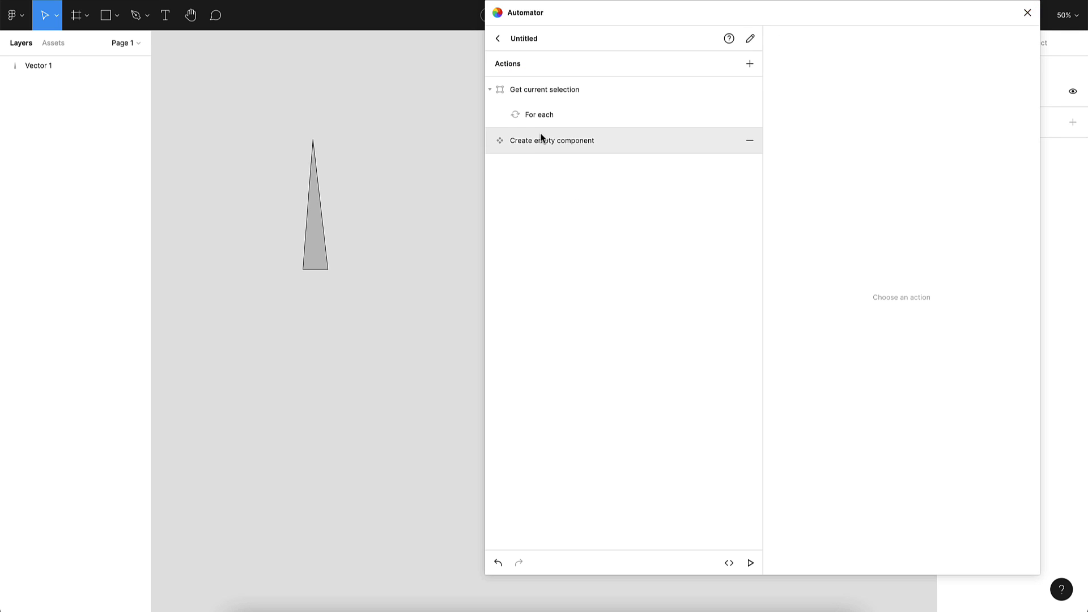
left_click_drag(524, 141, 571, 116)
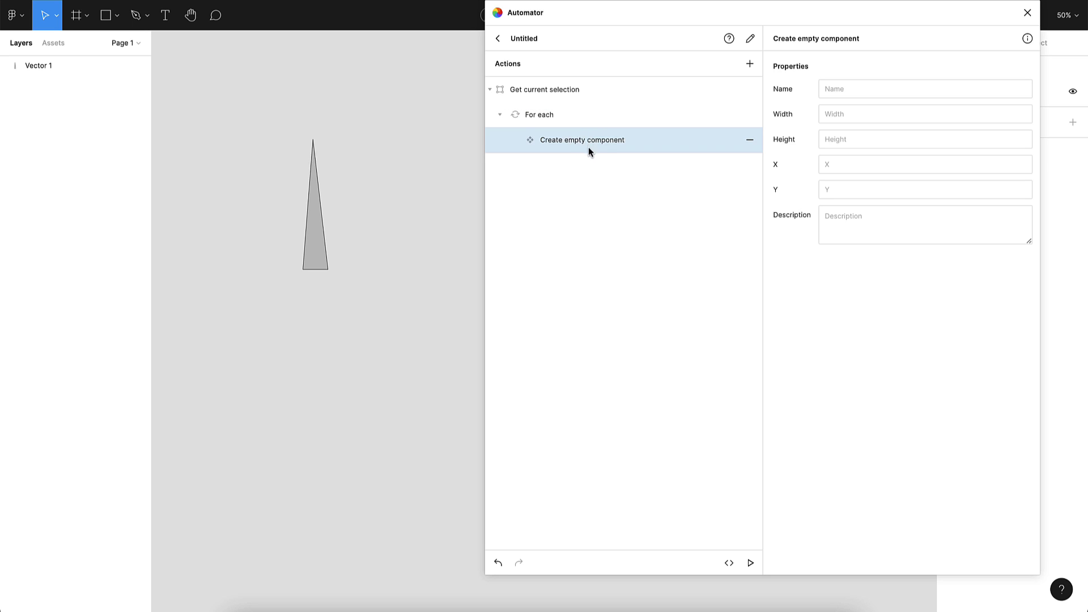
- Name the empty component BaseLayer and set its width to {{item.width}}
left_click(849, 92)
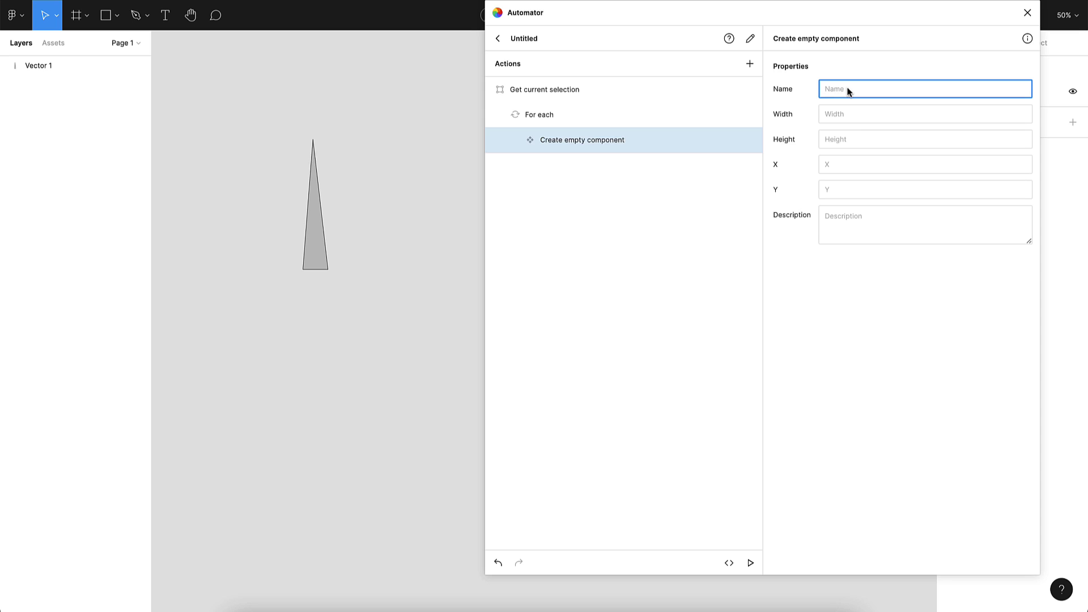
type("BaseLayer")
left_click(837, 115)
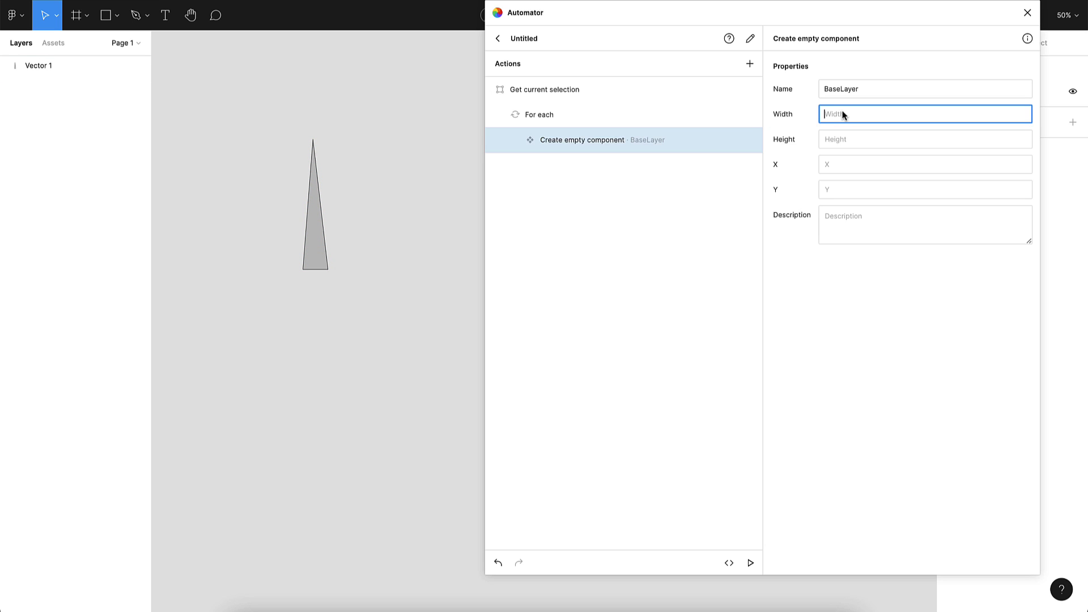
type("{{item.")
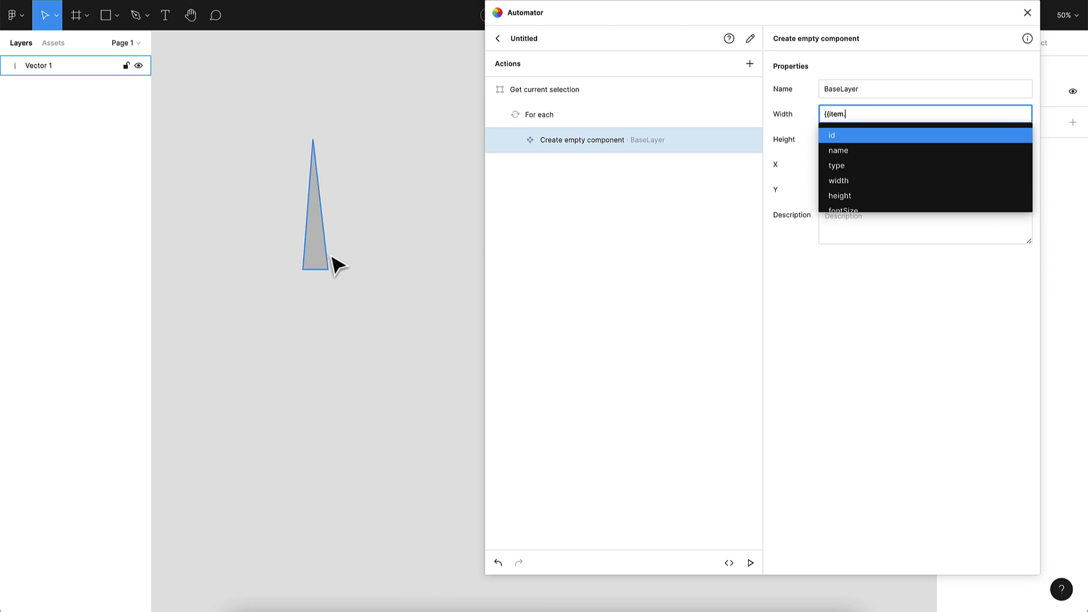
left_click(838, 181)
- Set the empty component's height to {{item.height}}*2
key("Tab")
type("{")
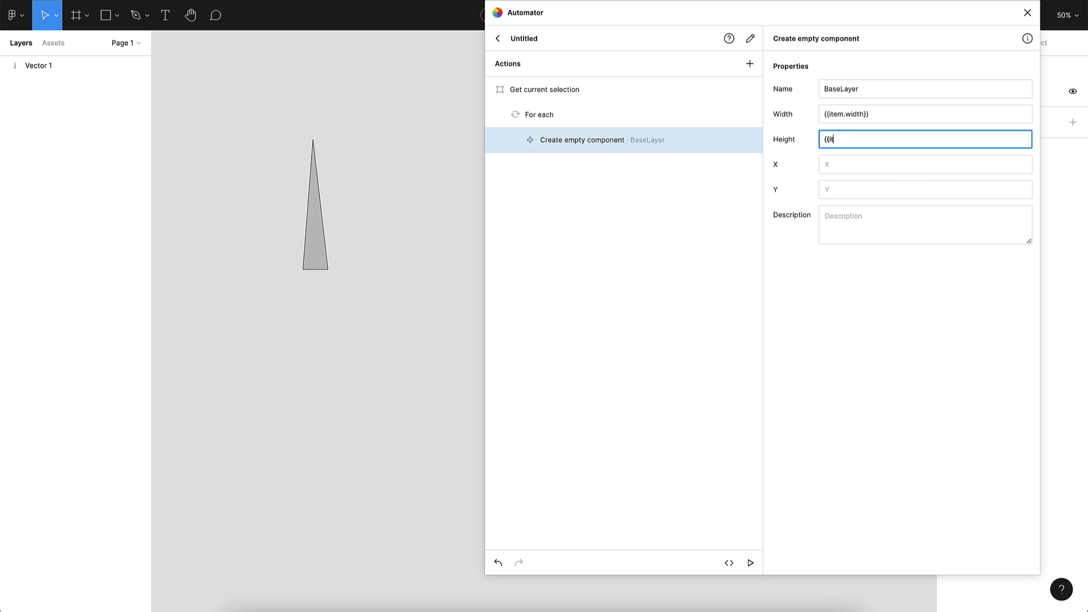
type("{item.")
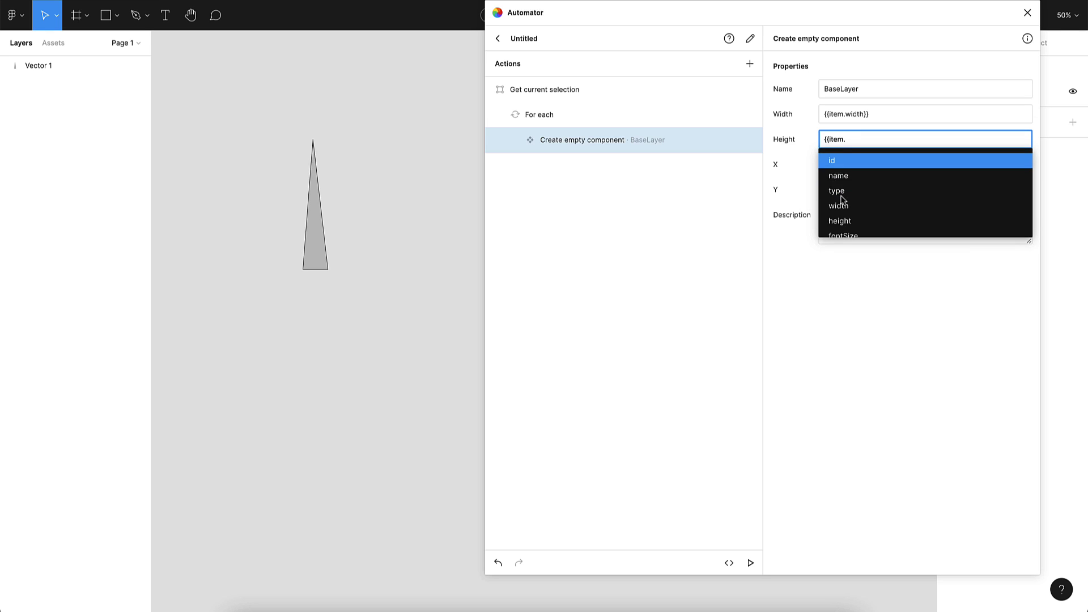
left_click(839, 221)
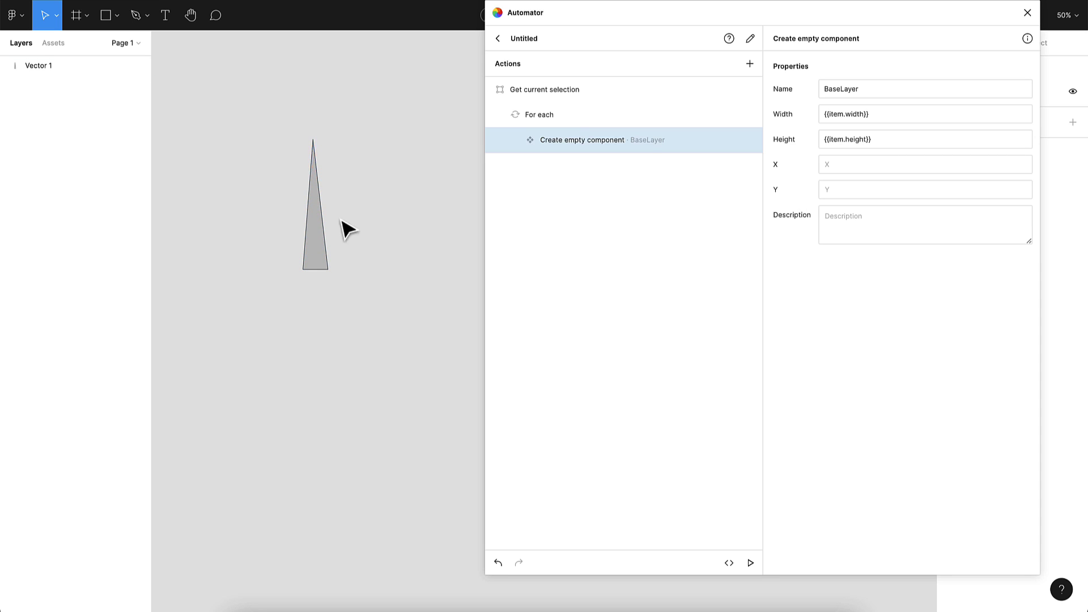
left_click(900, 142)
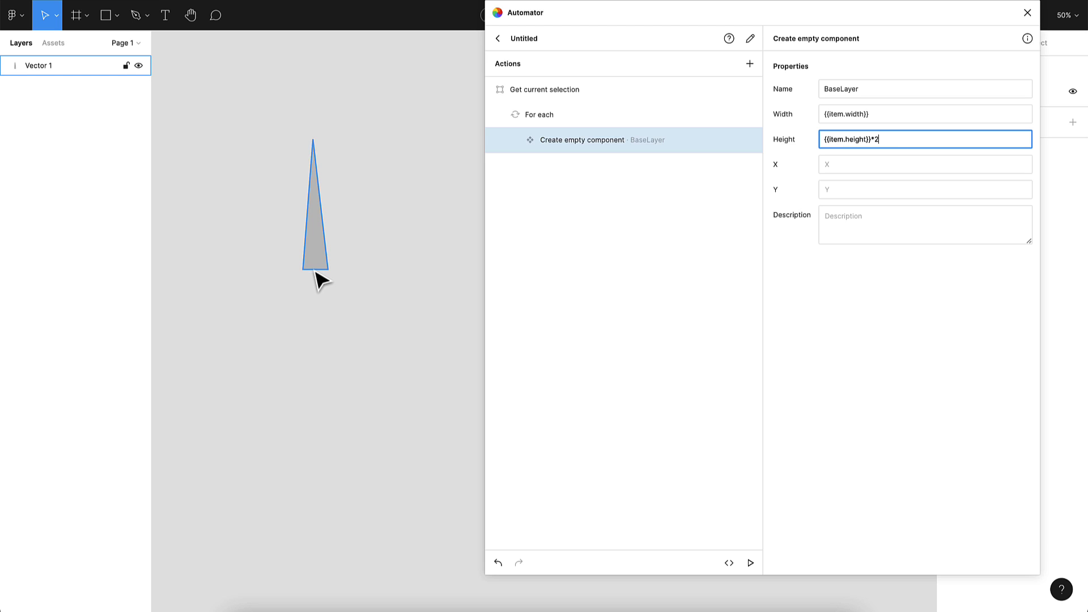
- Set the empty component's X position to {{item.x}} and its Y position to {{item.y}}
left_click(844, 165)
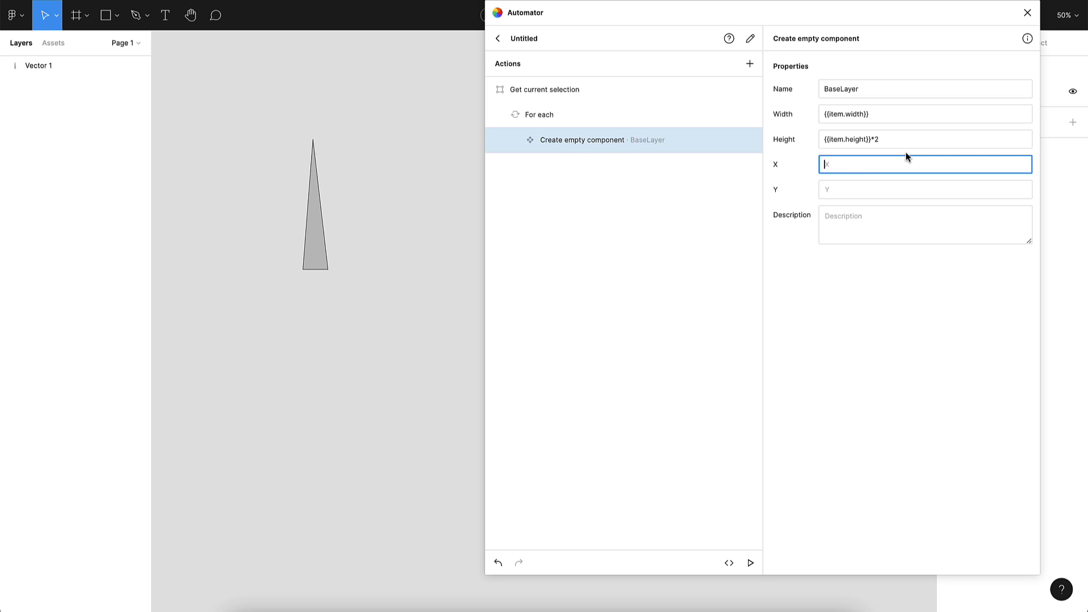
type("{{item.x")
key("Tab")
type("{")
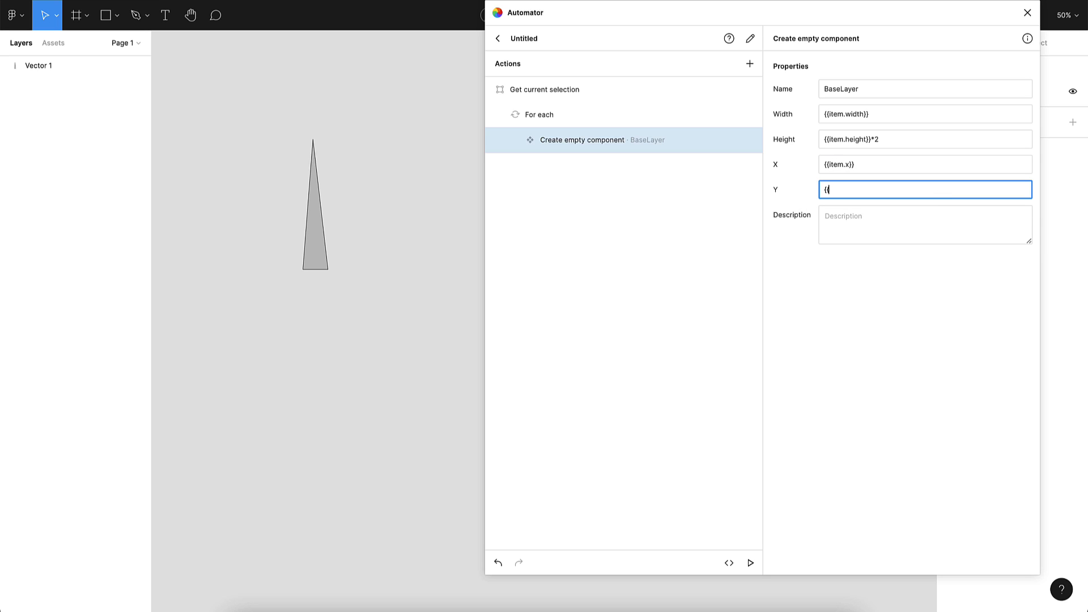
type("{item.y}}")
left_click(877, 290)
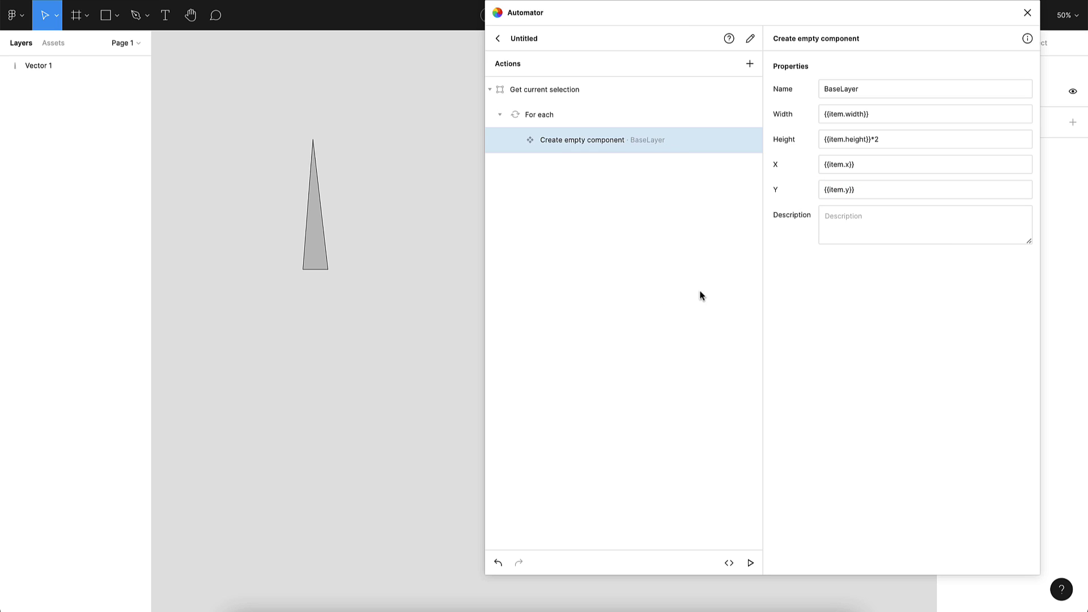
- Move the plugin window clear of the top toolbar and run the automation on the triangle
left_click_drag(531, 14, 527, 44)
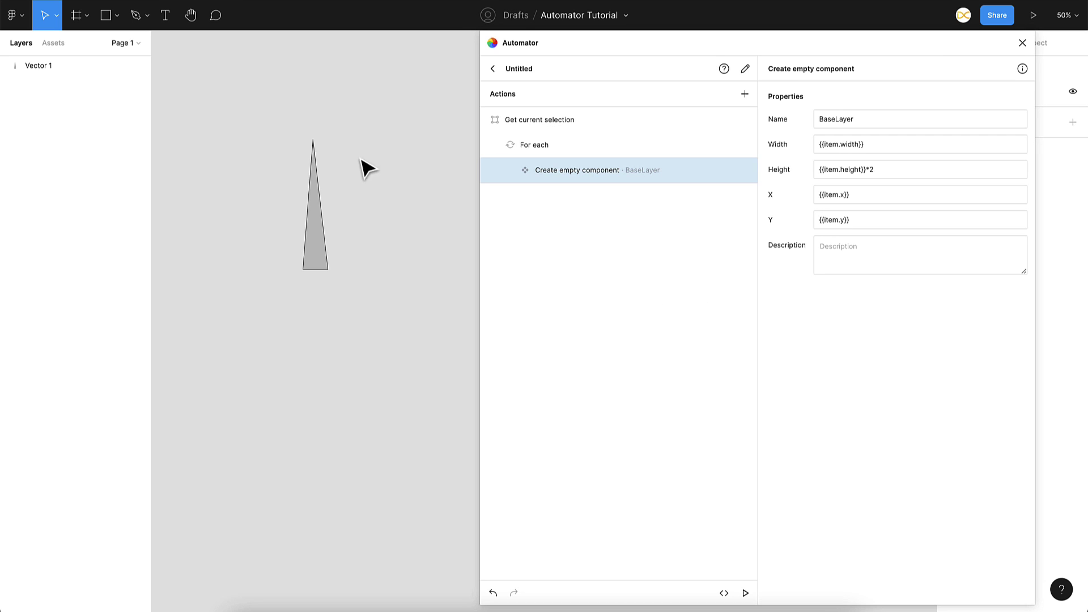
left_click(313, 260)
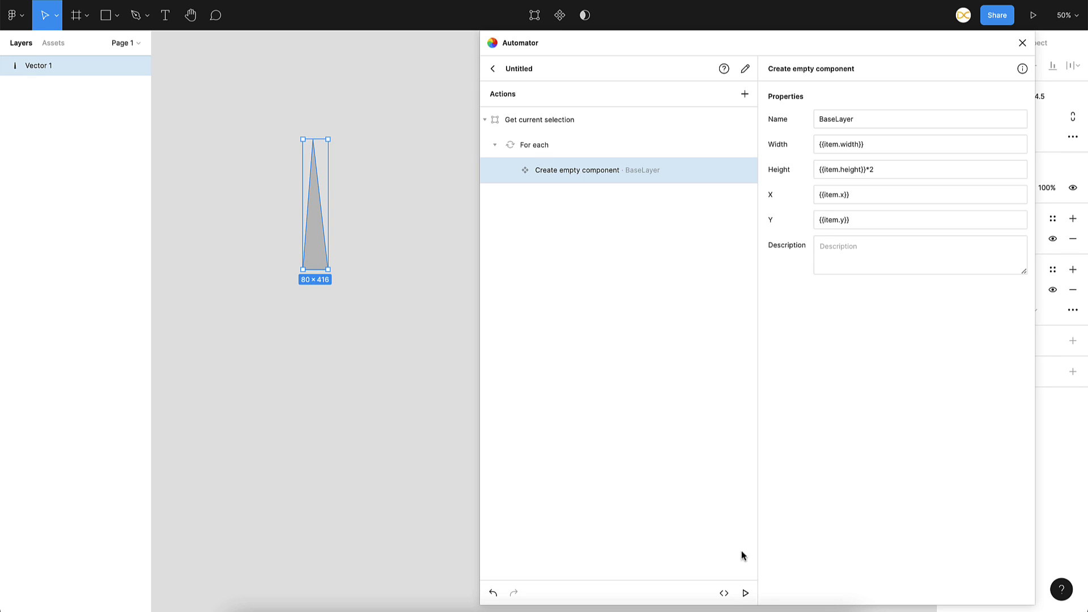
left_click(746, 598)
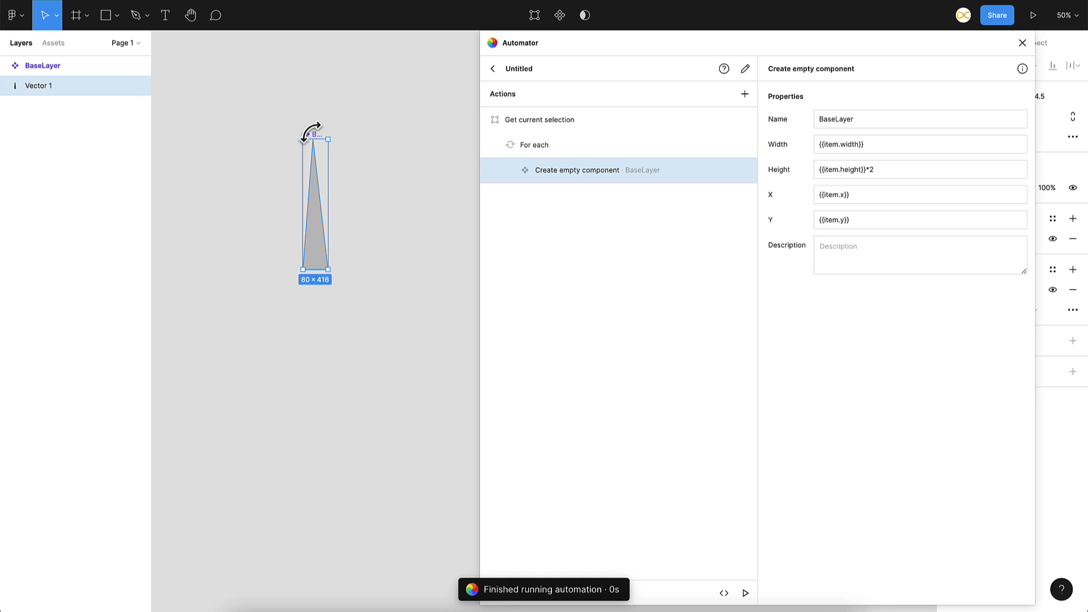
- Compare the size and position of the BaseLayer component with those of the Vector 1 triangle
left_click(43, 65)
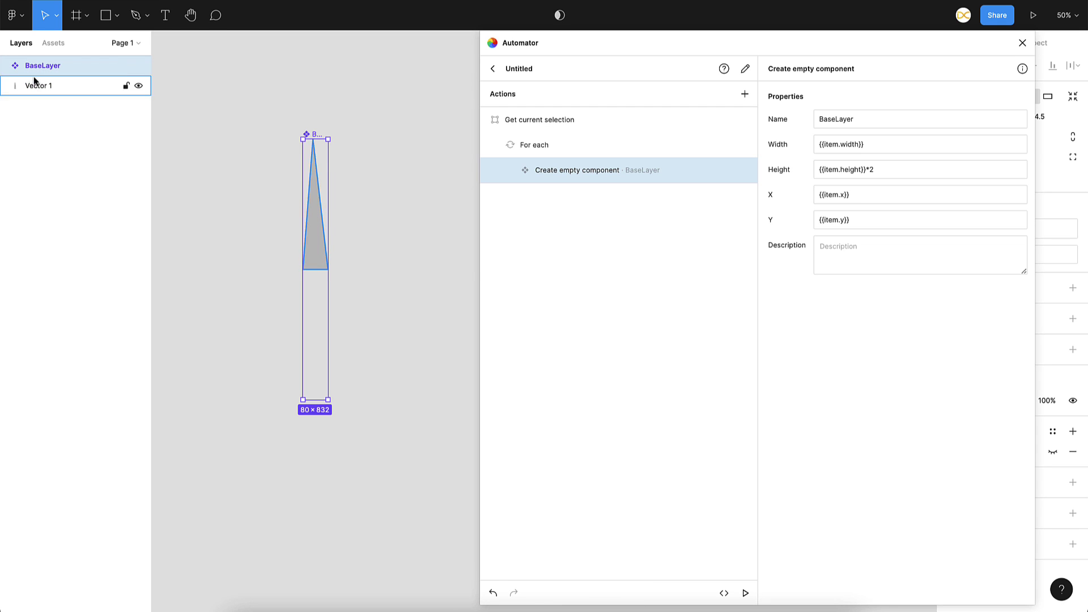
mouse_move(566, 172)
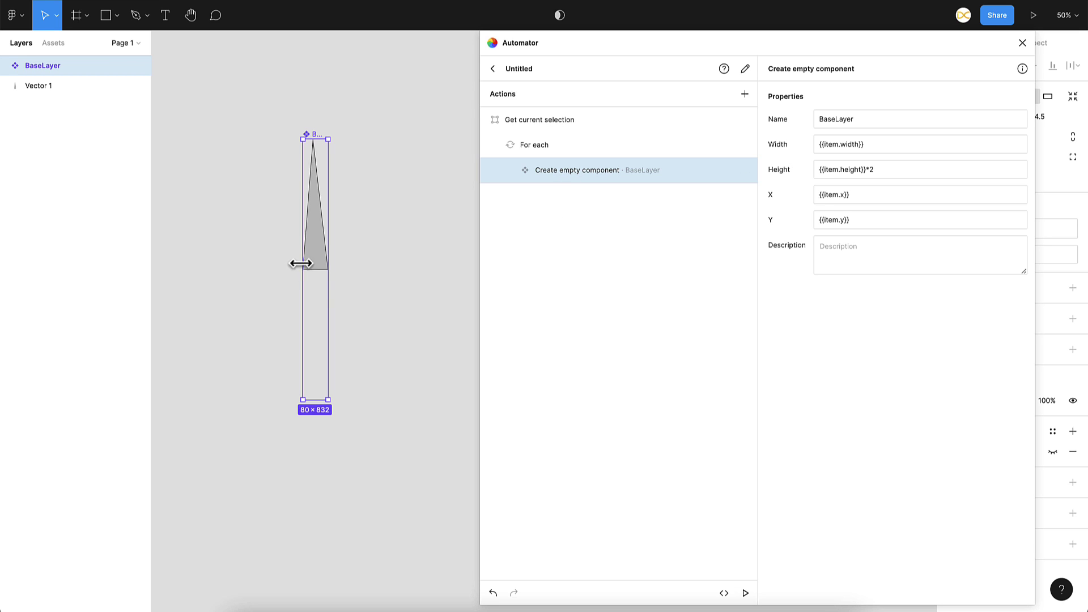
left_click(54, 88)
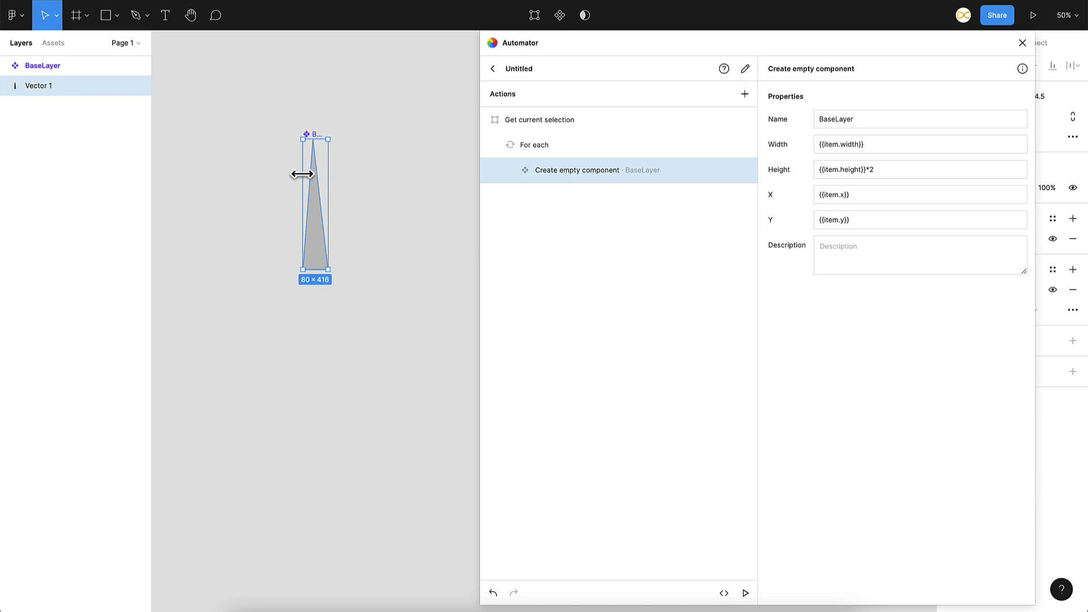
left_click(36, 70)
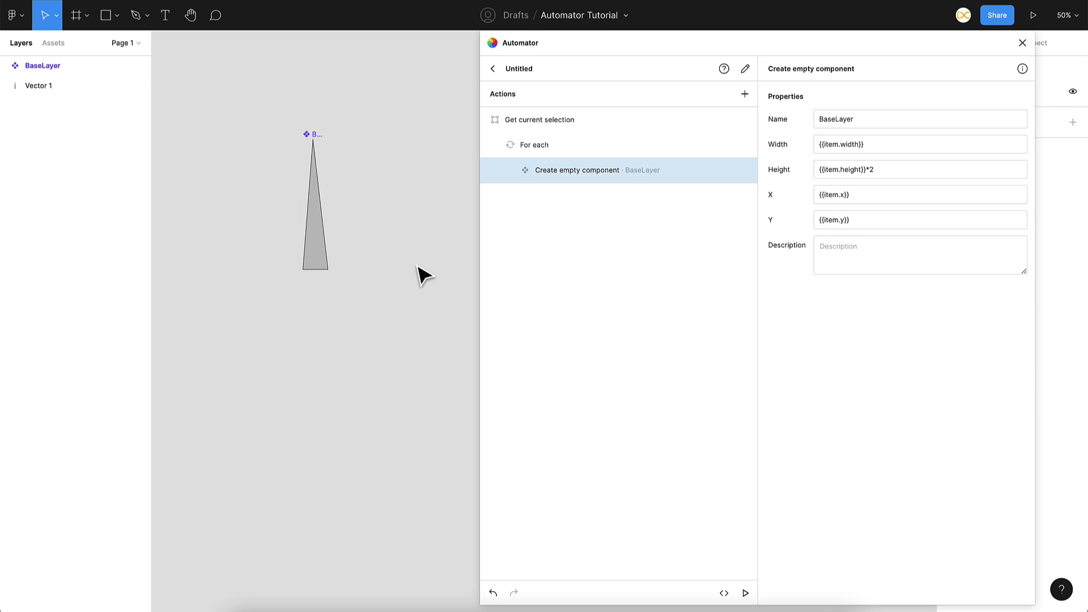
- Undo the automation run on the canvas and nest a Get current selection action inside the Create empty component action
key("ctrl+z")
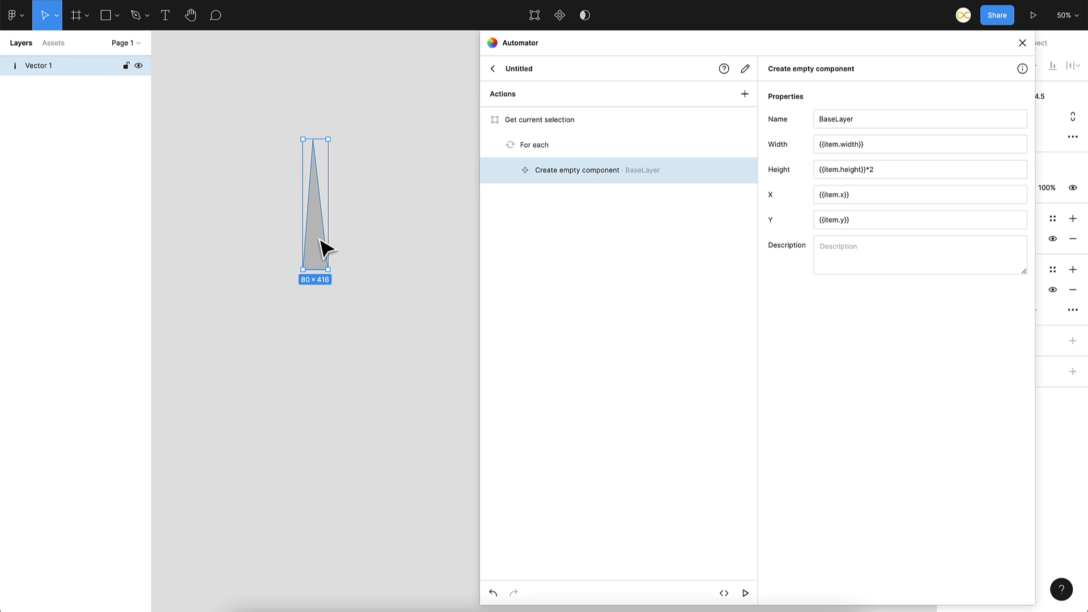
left_click(745, 94)
type("get")
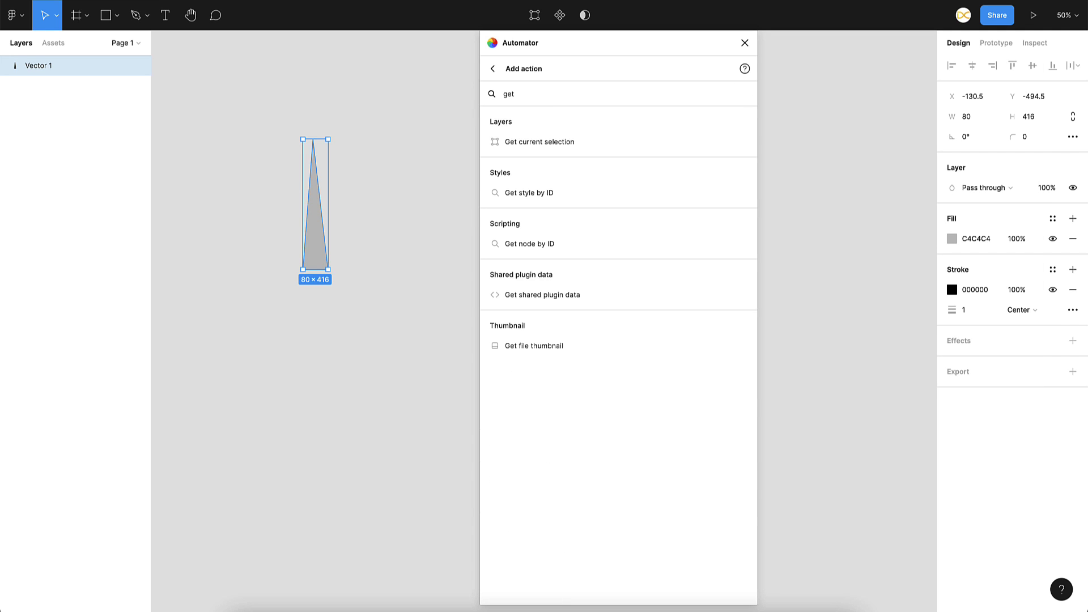
left_click(538, 142)
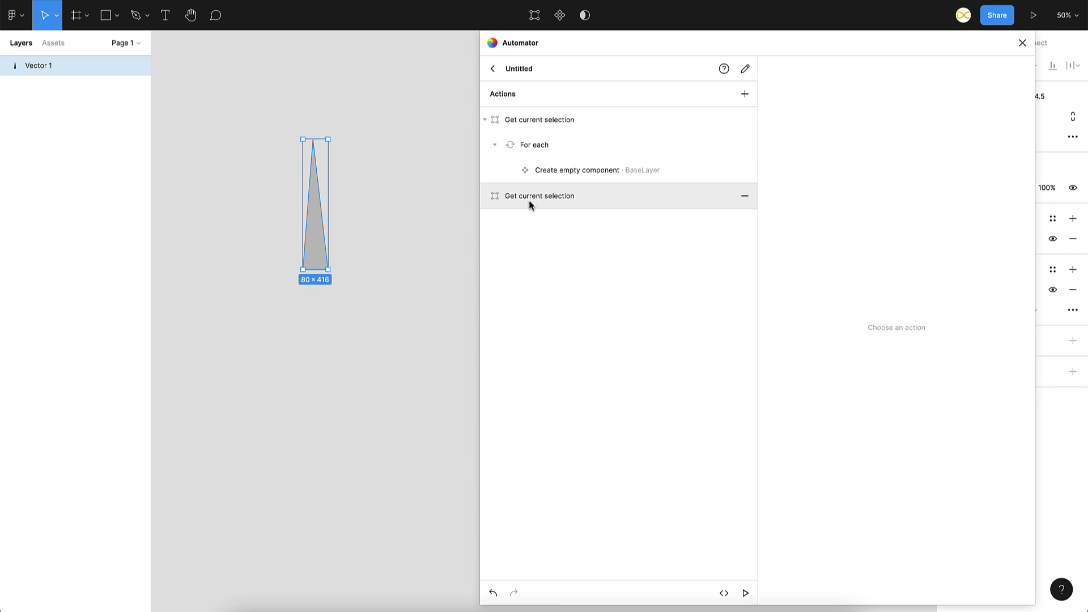
left_click_drag(527, 199, 595, 173)
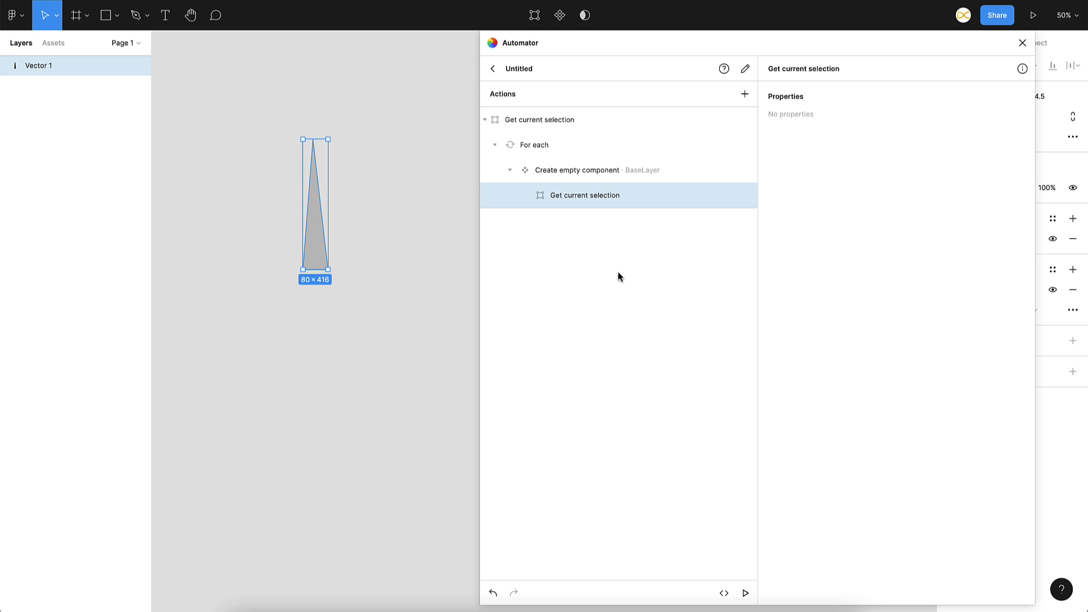
- Run the automation on the triangle and compare where Vector 1 and the BaseLayer component sit on the canvas
left_click(746, 593)
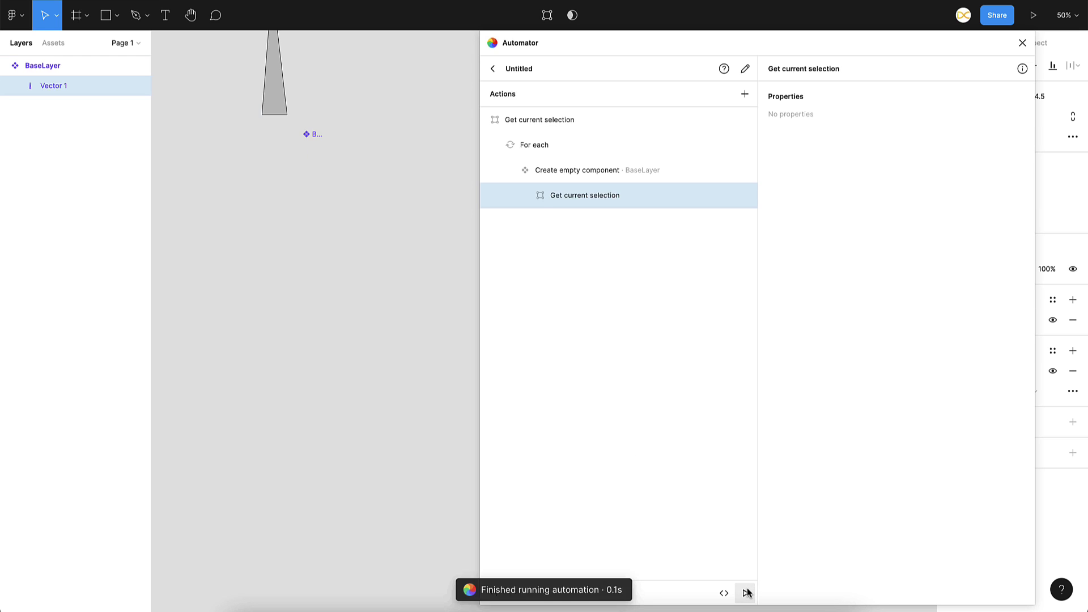
scroll(291, 262, "up", 3)
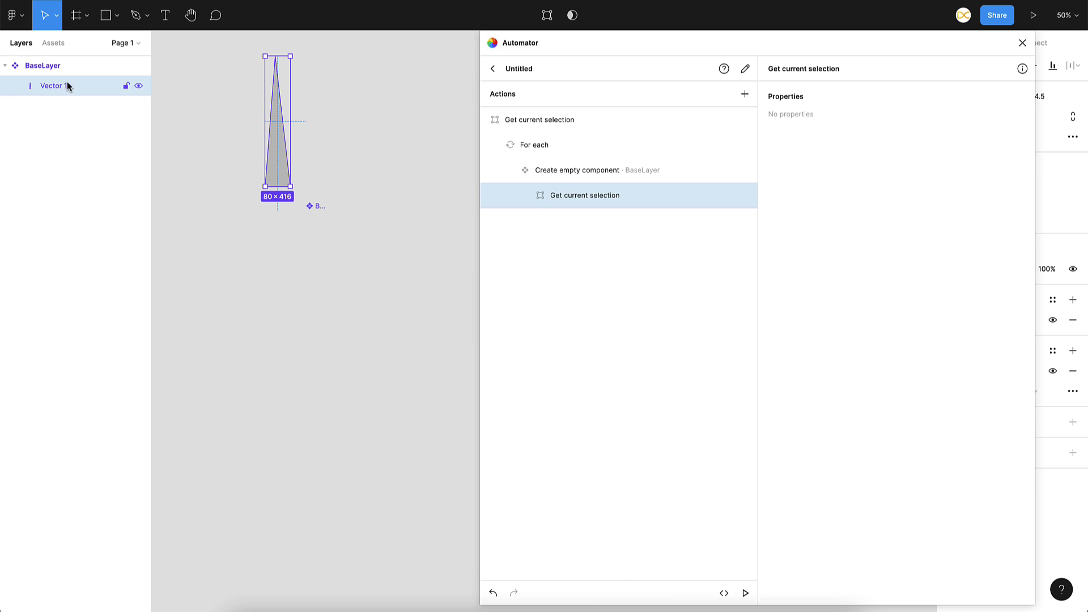
left_click(50, 67)
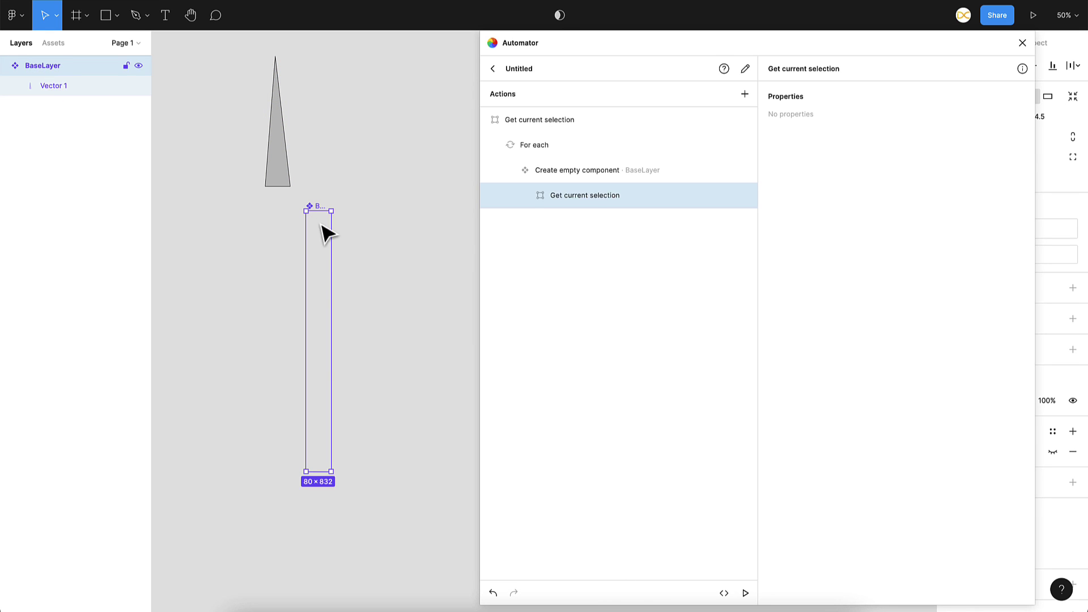
left_click(52, 85)
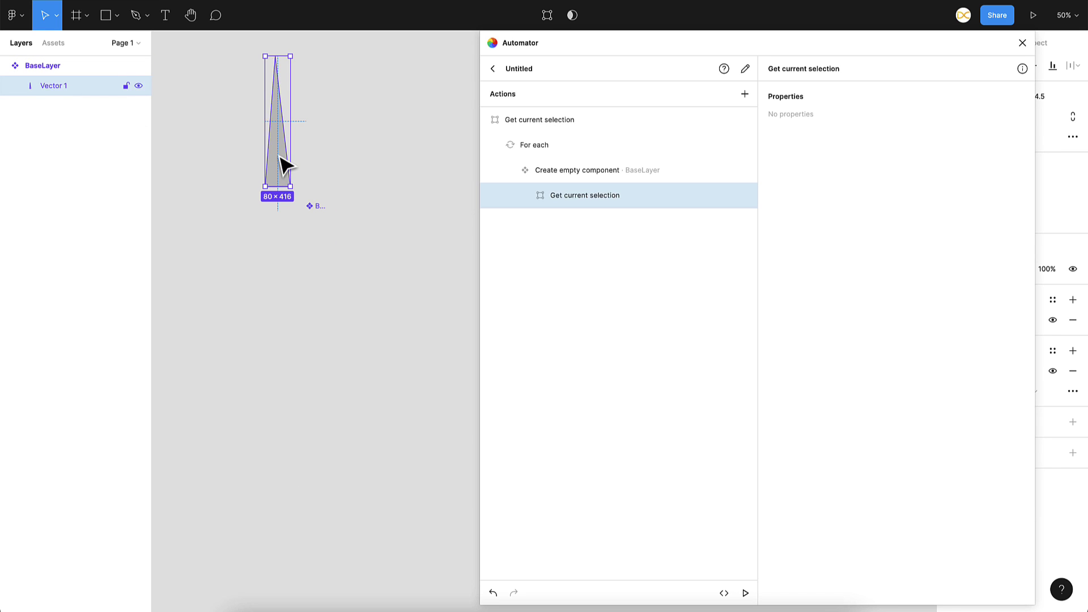
key("Escape")
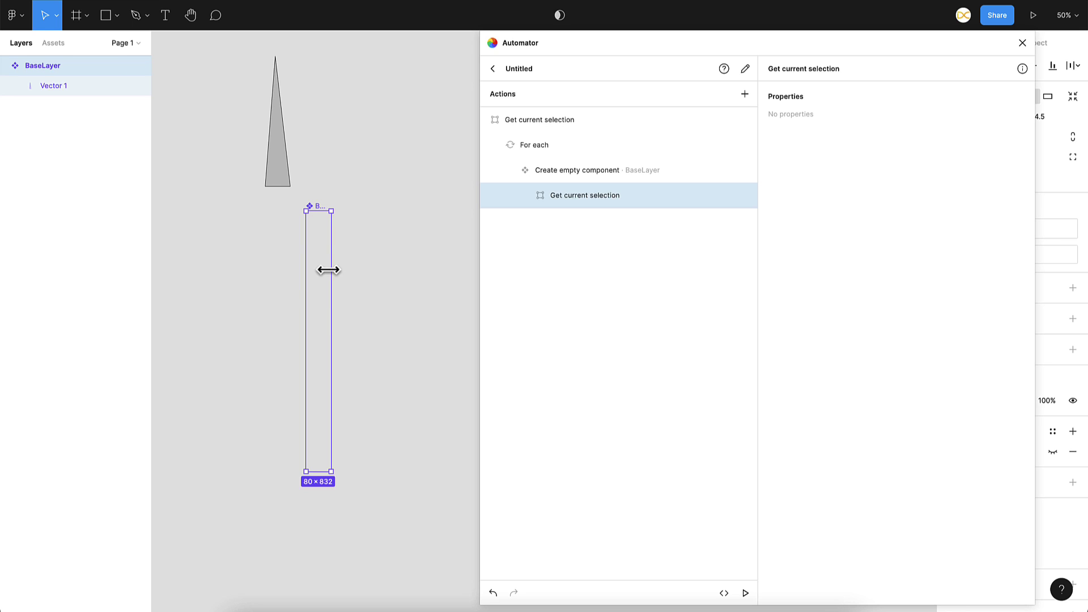
left_click(413, 284)
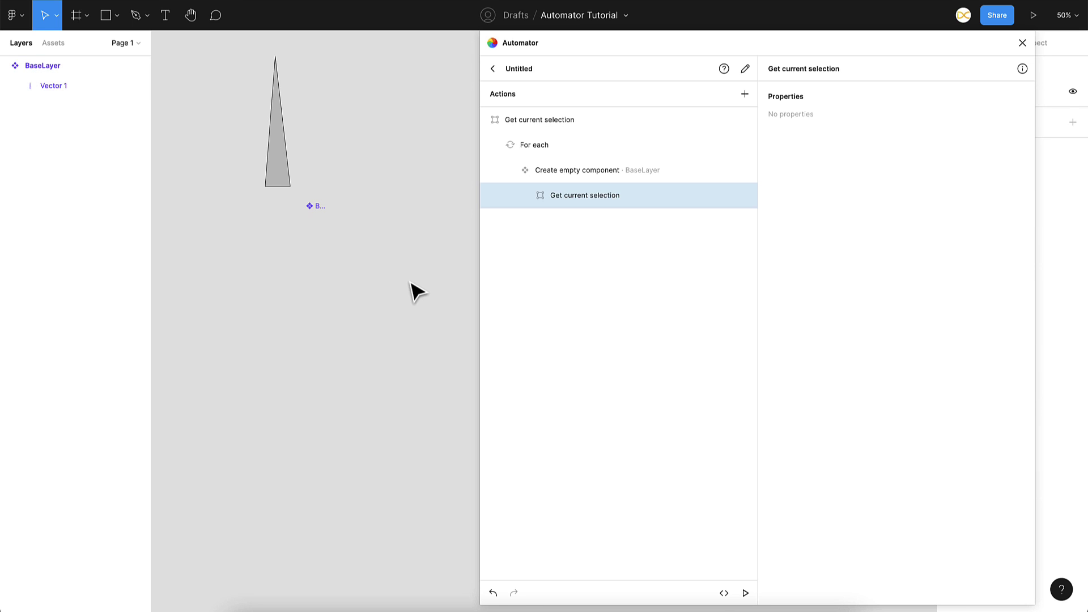
- Undo the test run so that only the original Vector 1 triangle is on the canvas
key("super+z")
key("super+z")
key("super+z")
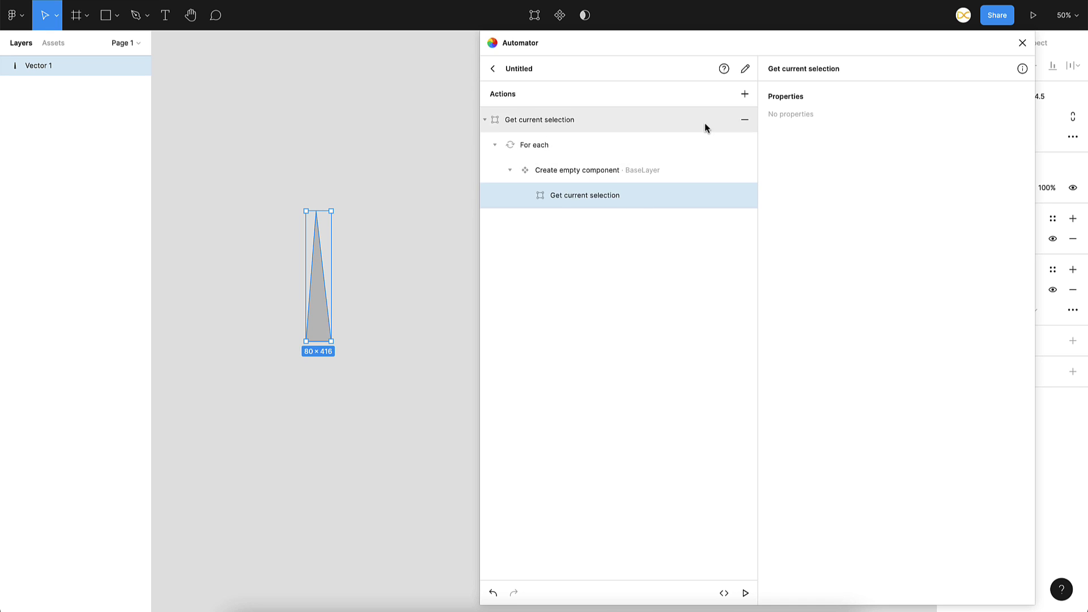
- Add a Set position action and nest it inside the second Get current selection action
left_click(745, 93)
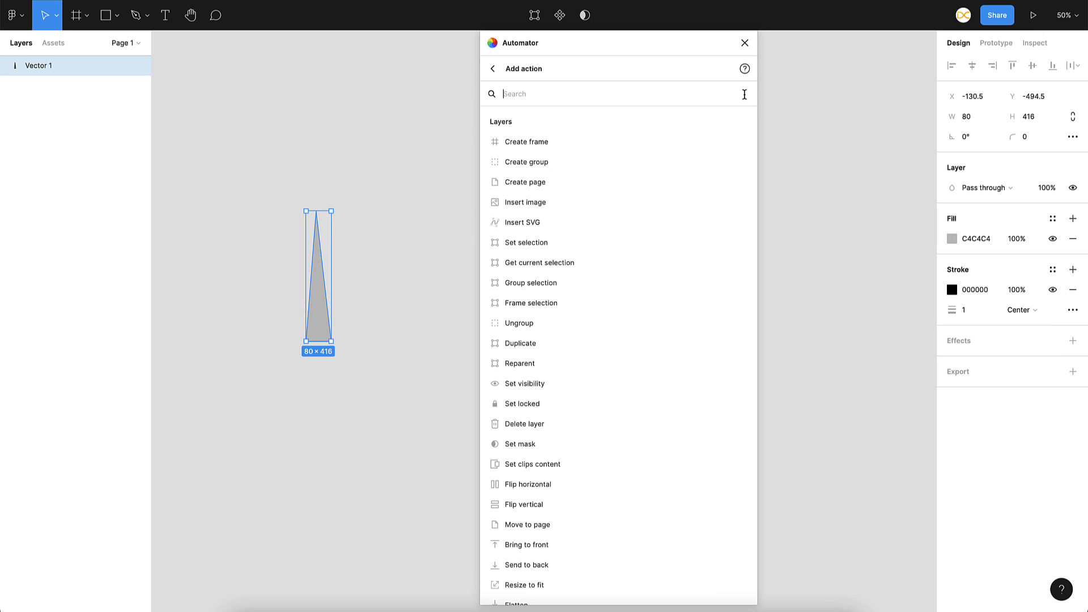
type("pos")
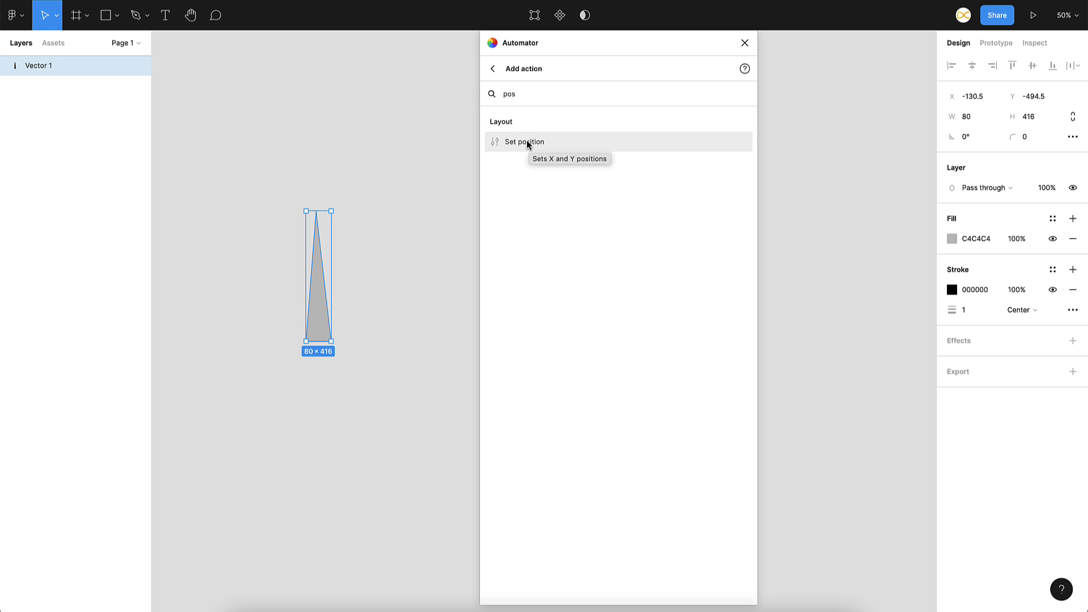
left_click(527, 142)
left_click_drag(508, 226, 578, 199)
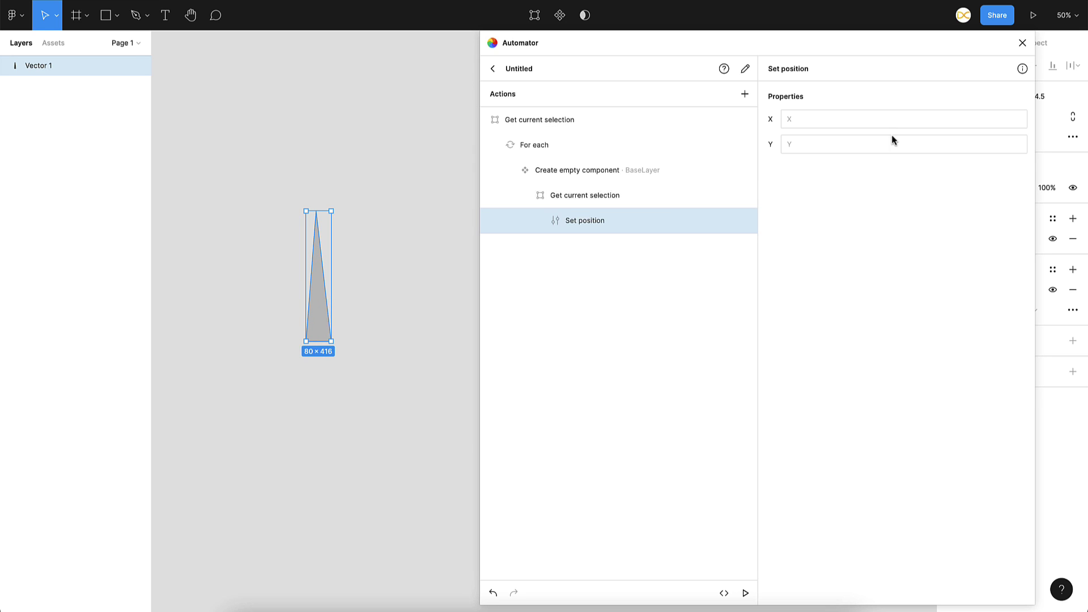
- Set both the X and Y values of the Set position action to 0
left_click(831, 119)
type("0")
left_click(801, 142)
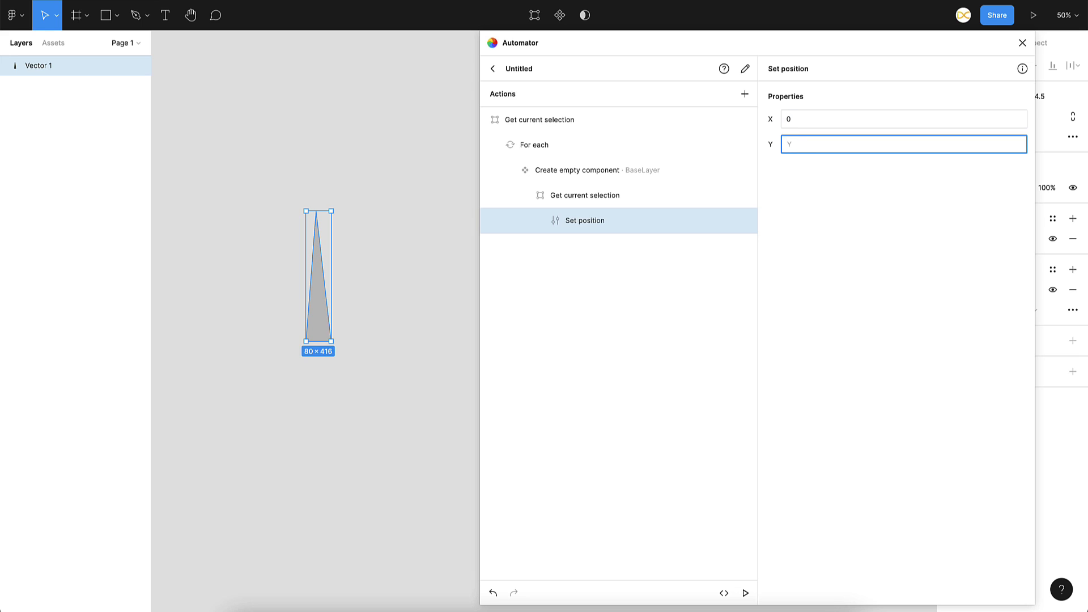
type("0")
left_click(613, 258)
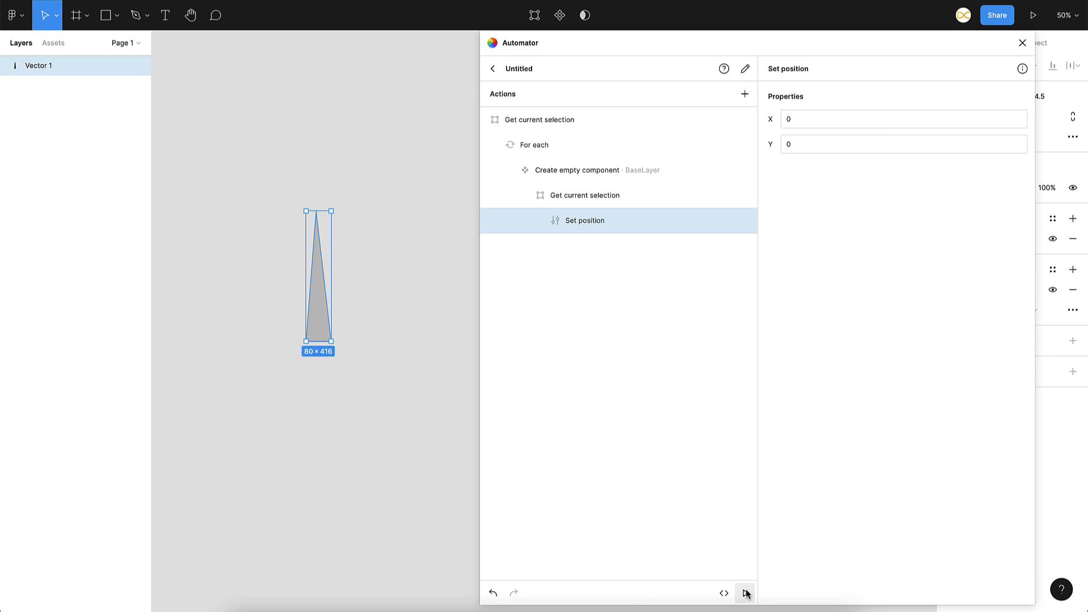
- Run the automation, check Vector 1's placement by shifting the BaseLayer component slightly, and undo these canvas changes
left_click(746, 594)
left_click(318, 213)
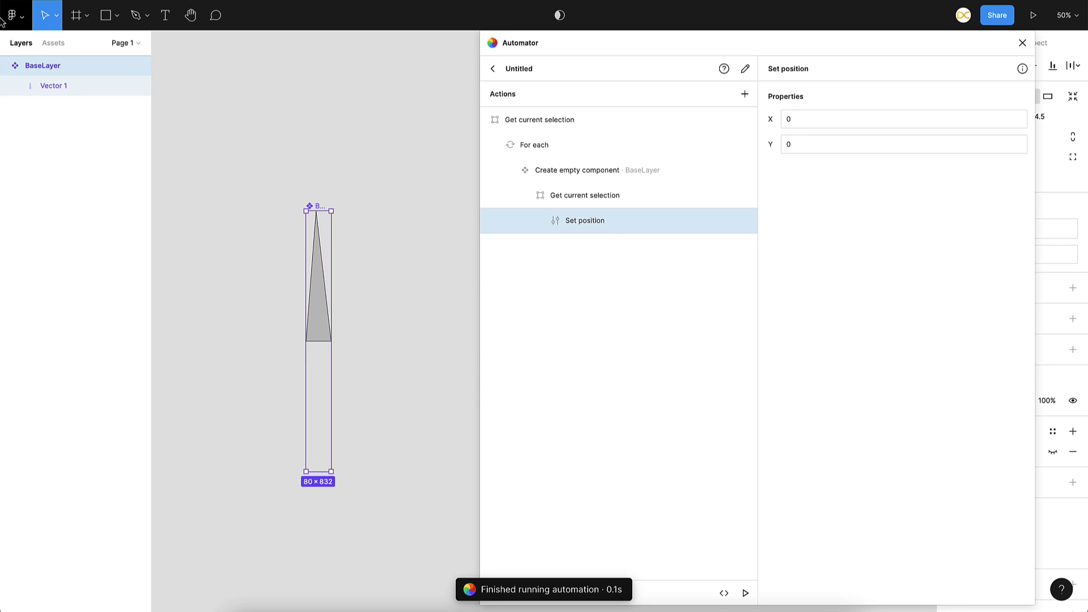
left_click(54, 85)
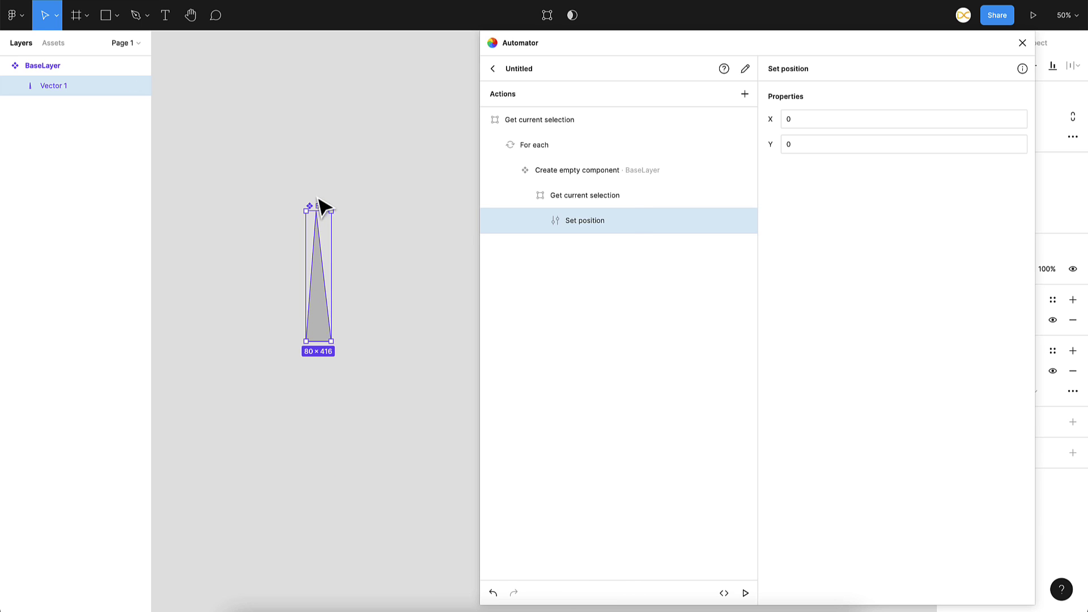
mouse_move(322, 207)
left_mouse_down()
mouse_move(248, 202)
mouse_move(325, 211)
left_mouse_up()
left_click(328, 323)
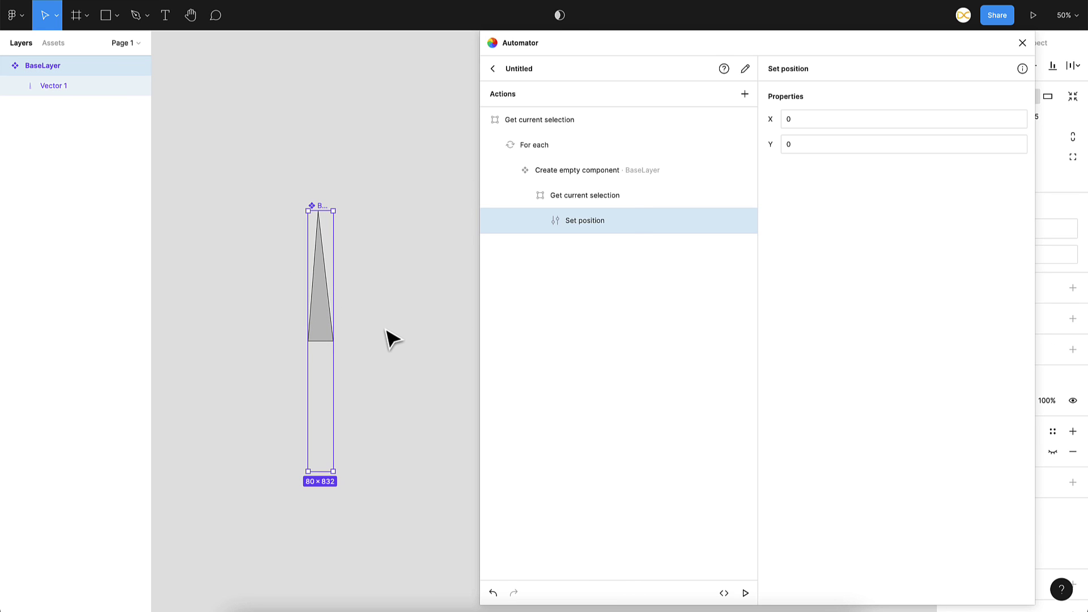
key("ctrl+z")
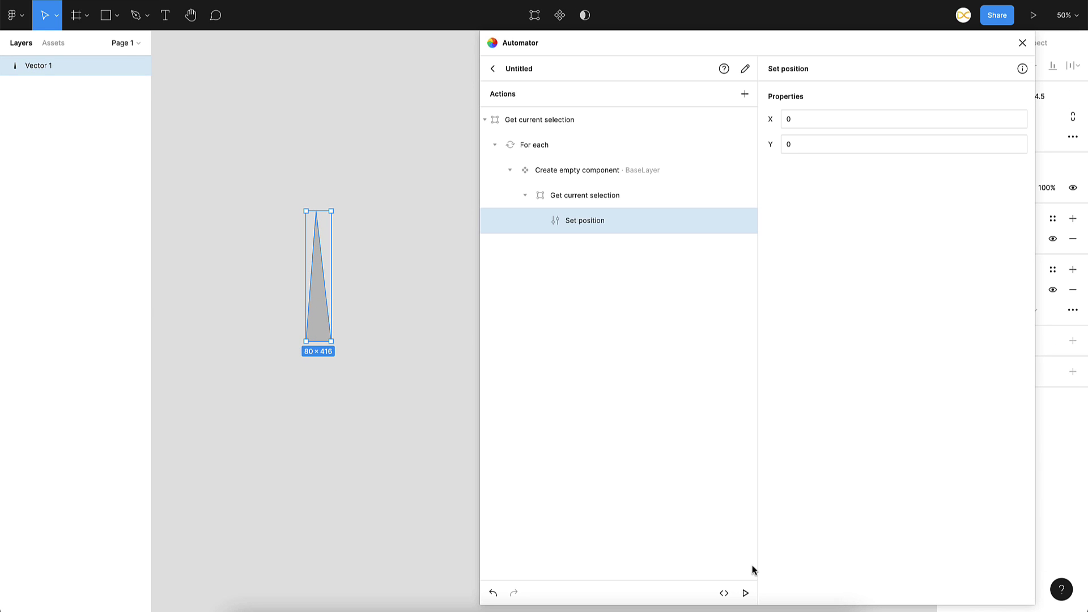
- Run the automation on the triangle once more and undo that run
left_click(746, 593)
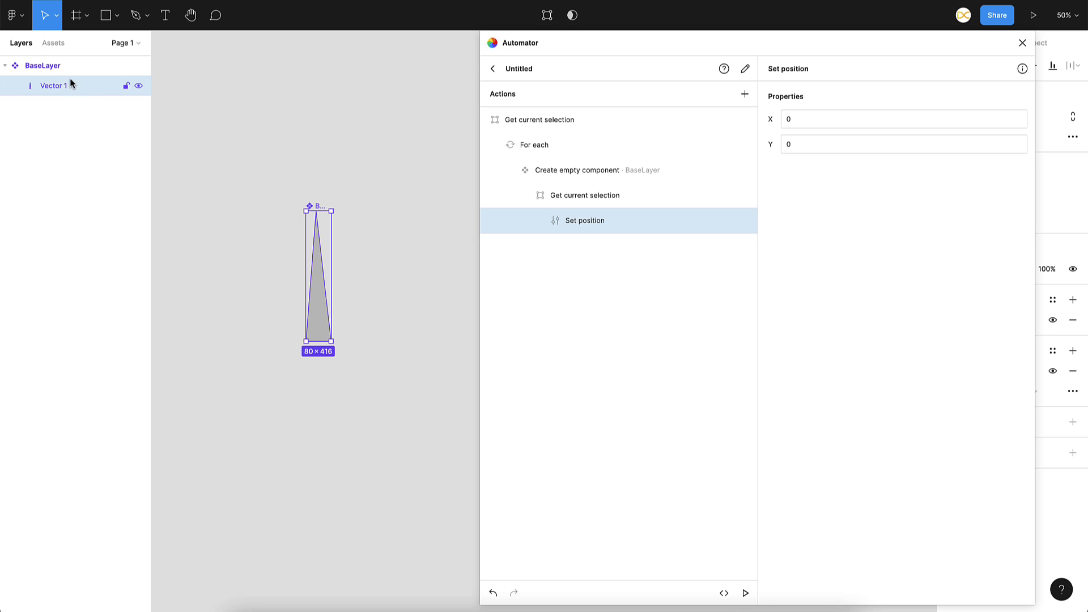
left_click(381, 296)
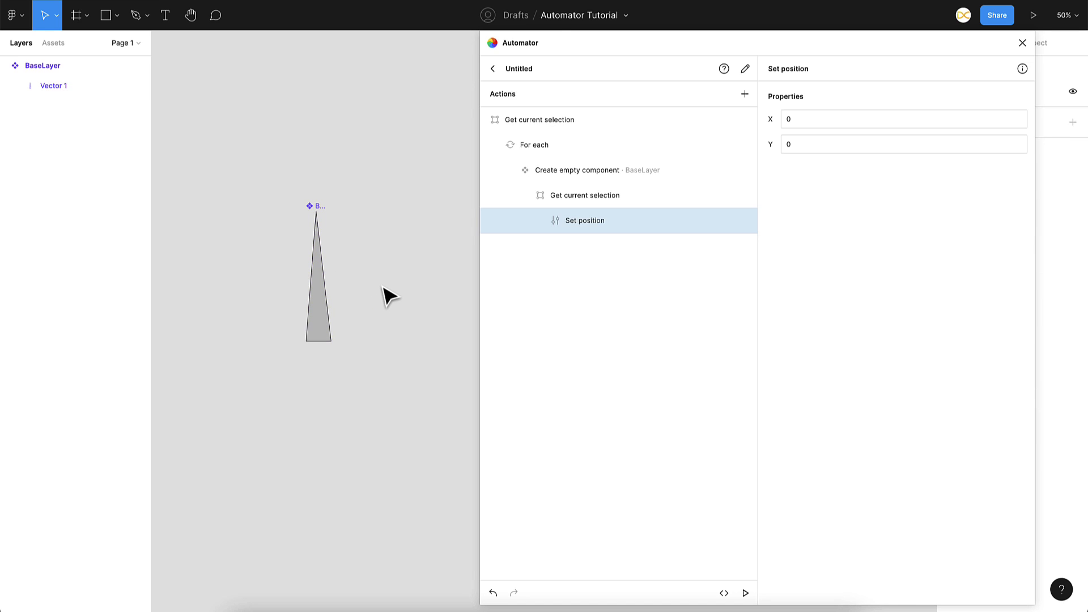
key("ctrl+z")
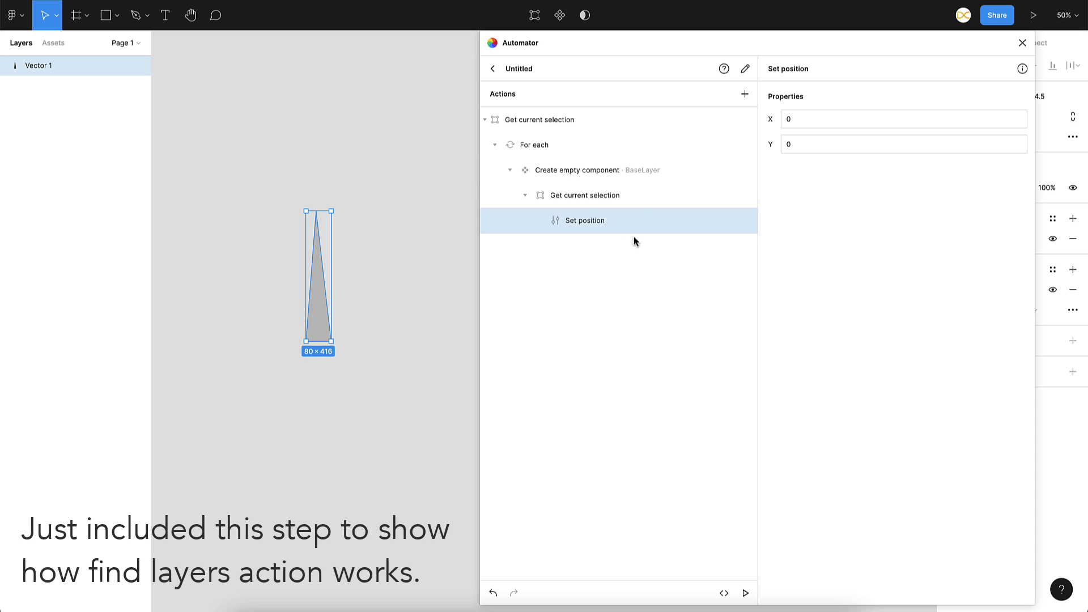
- Add a Find layers action and nest it inside the Set position action
left_click(744, 93)
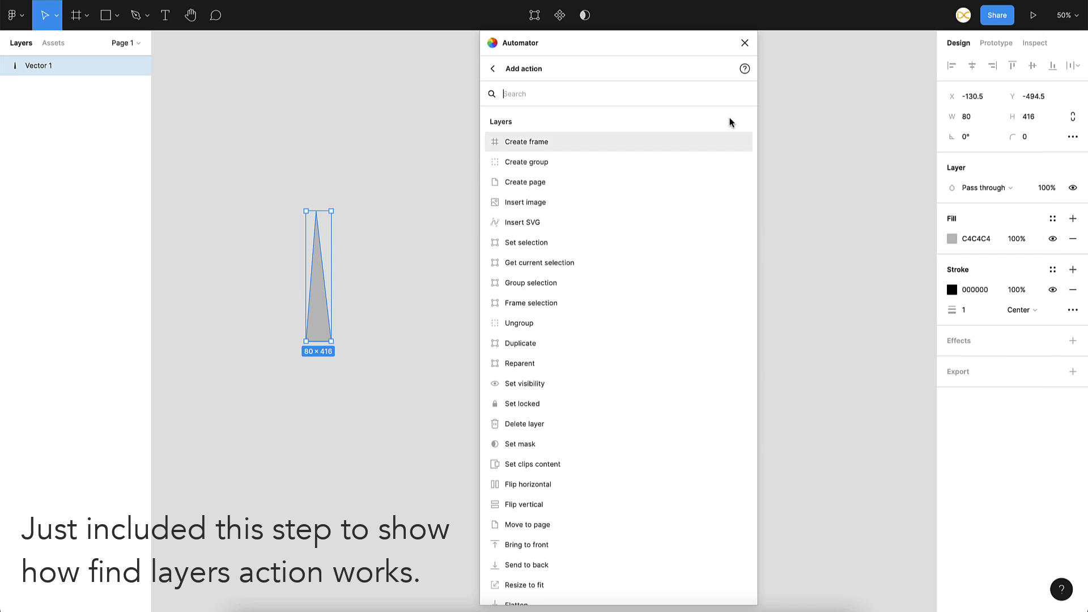
type("pare")
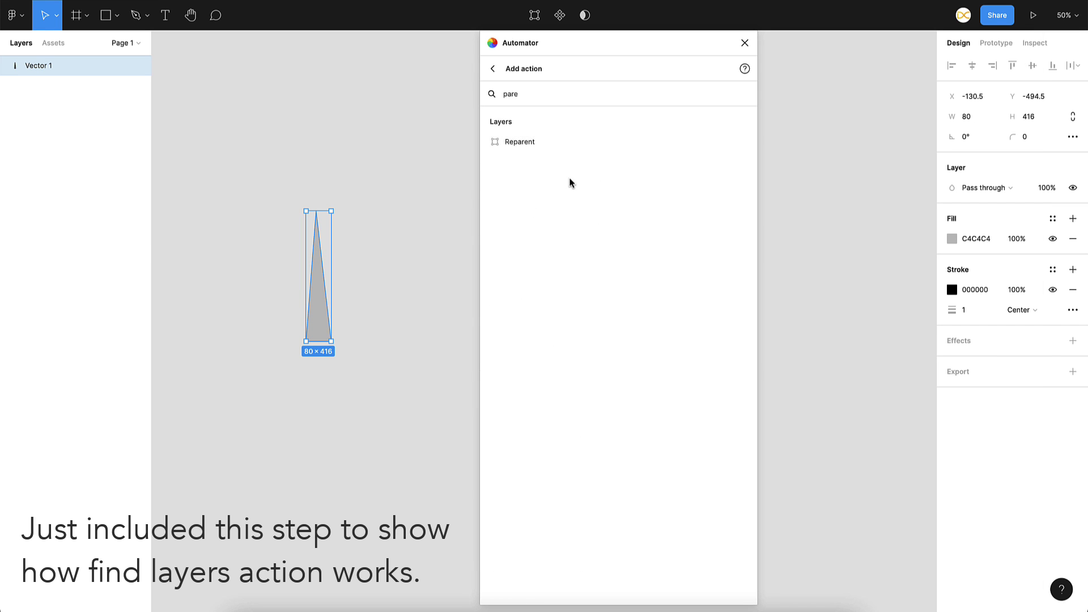
key("ctrl+a")
key("BackSpace")
type("find")
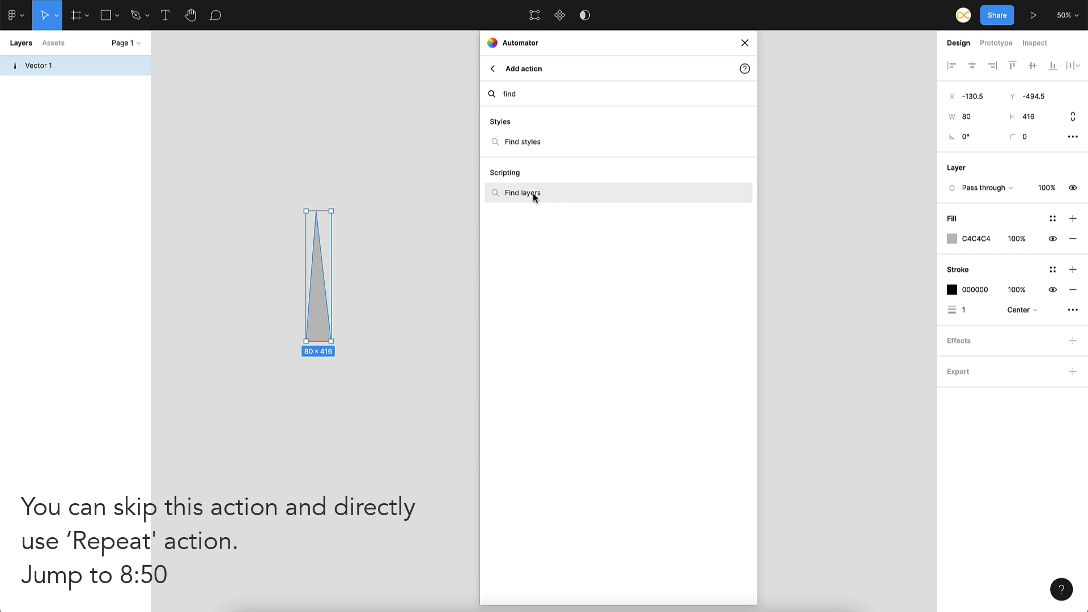
left_click(526, 195)
left_click_drag(522, 246, 611, 226)
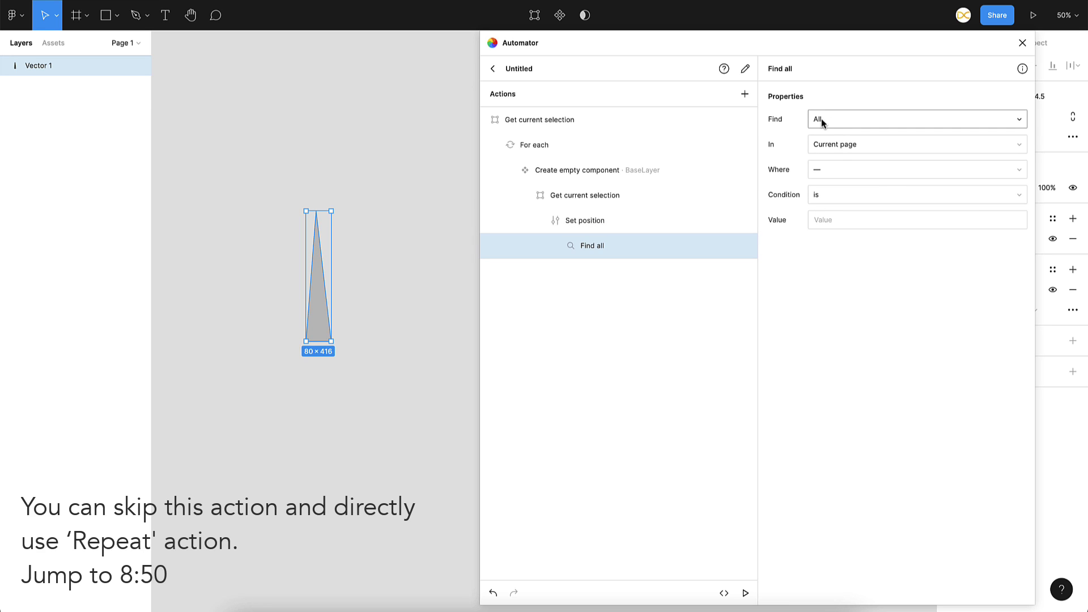
- Configure the Find all action to match layers whose name contains BaseLayer
left_click(842, 169)
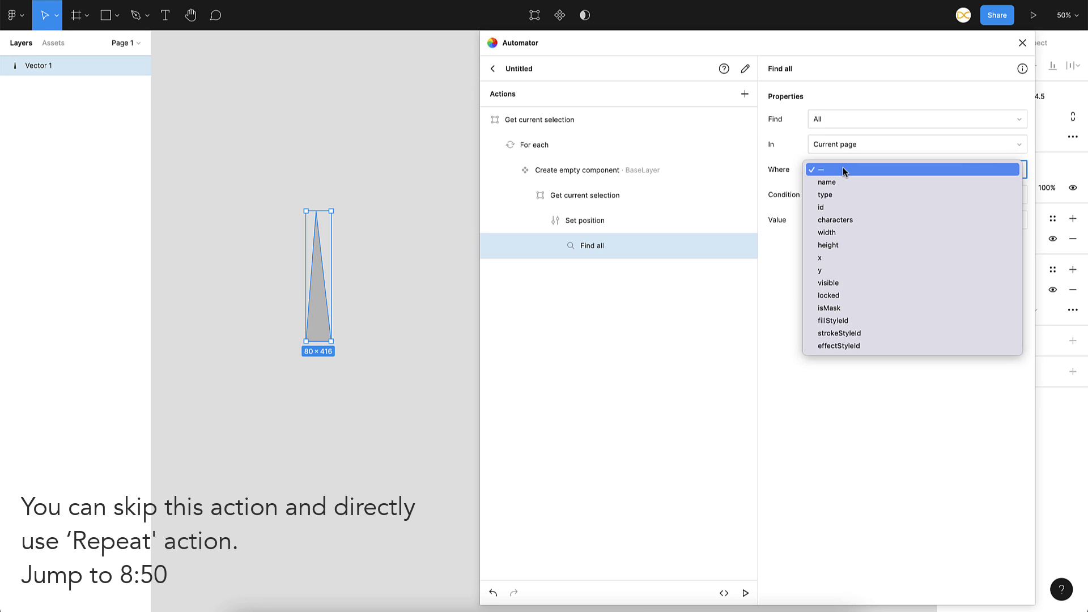
left_click(850, 183)
left_click(832, 193)
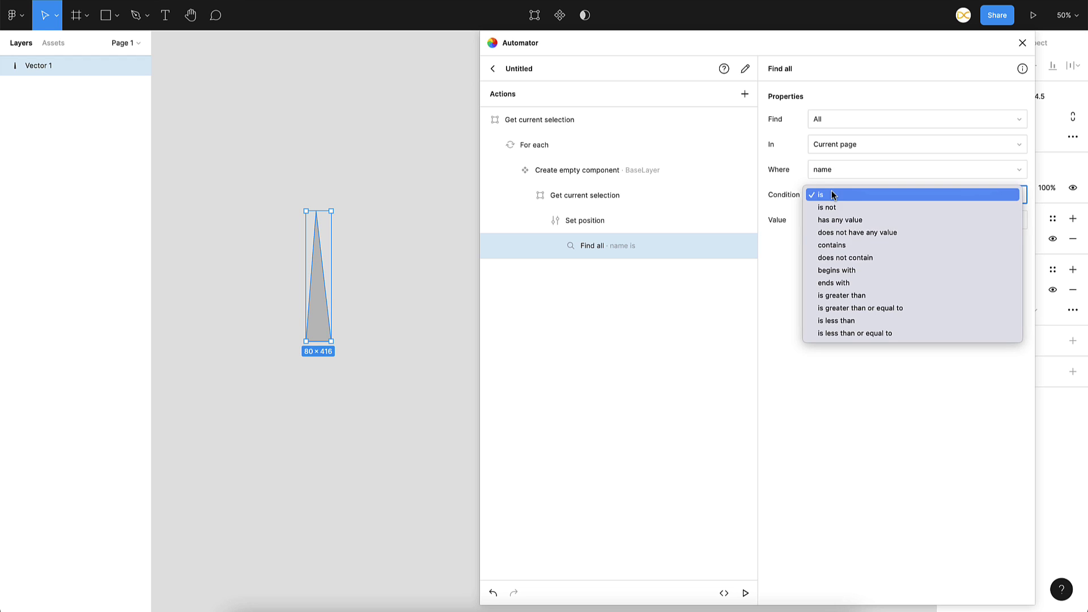
left_click(854, 249)
left_click(832, 222)
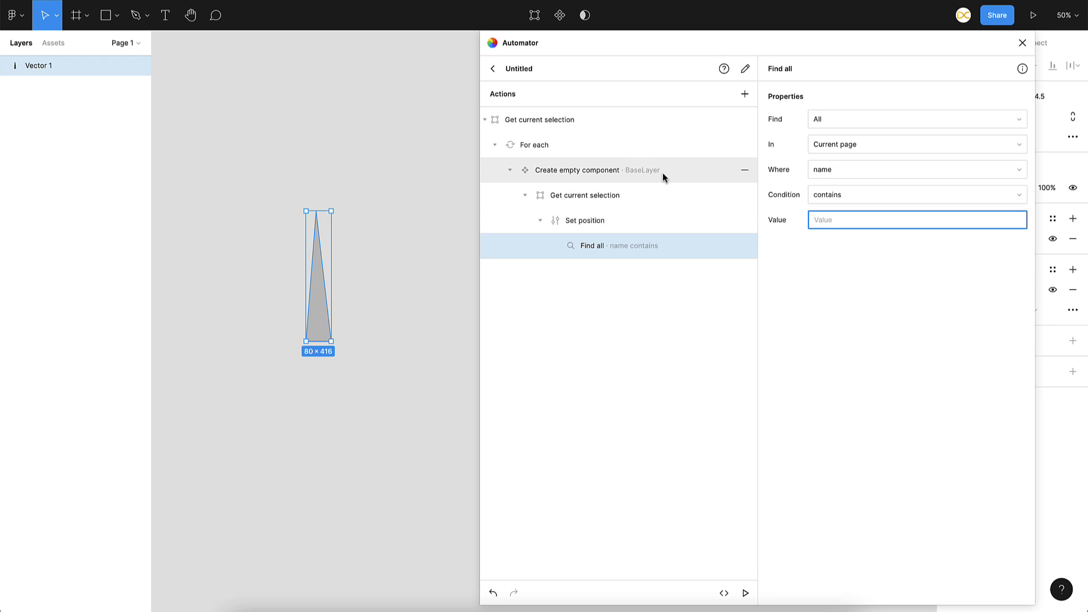
type("BaseLayer")
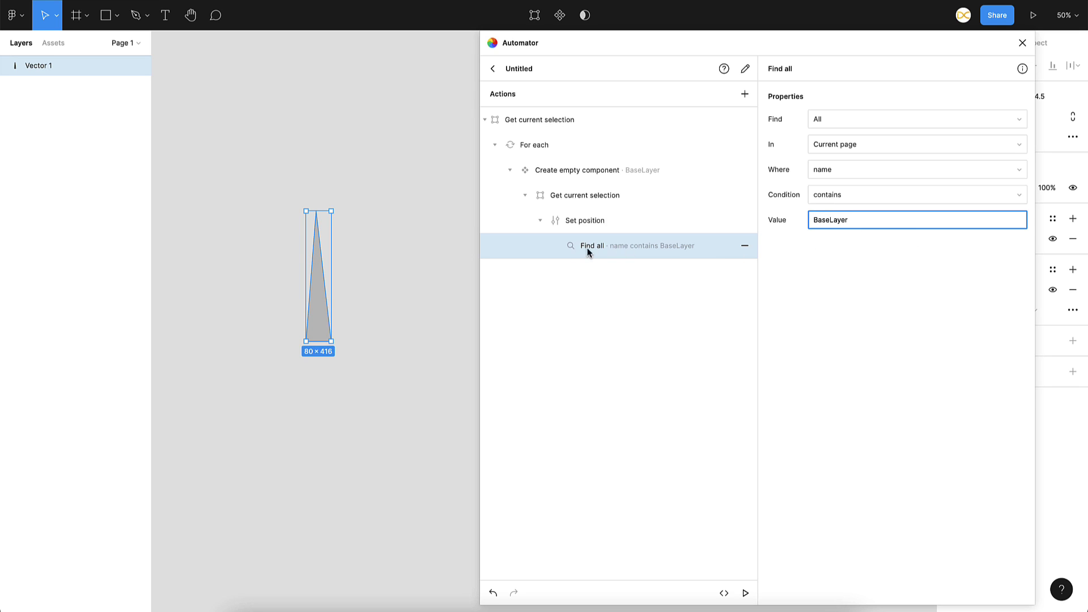
- Add a Set selection action and nest it inside the Find all action
left_click(745, 93)
type("se")
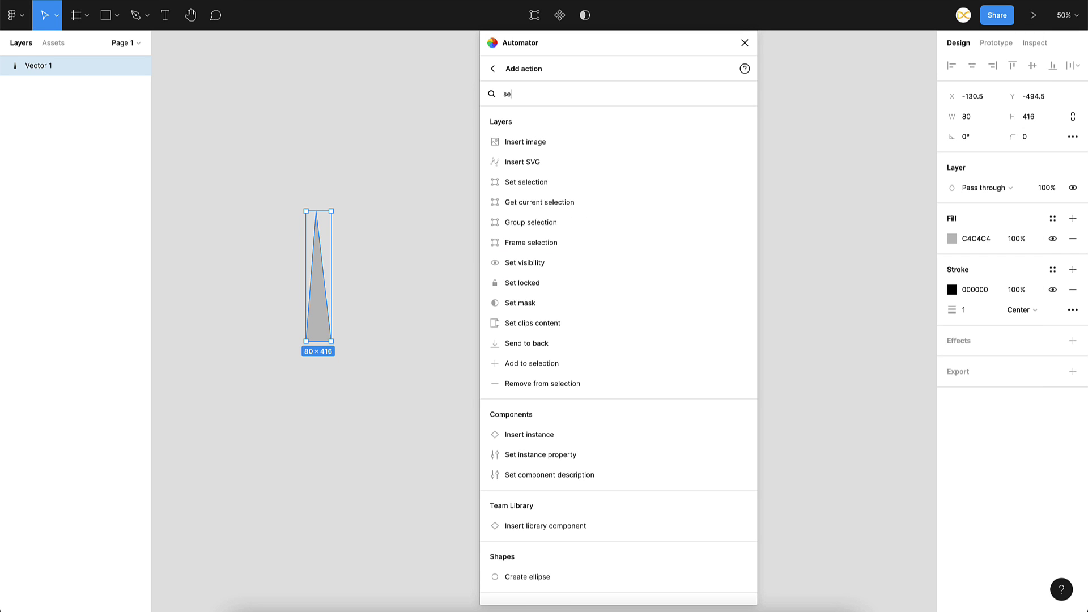
type("lec")
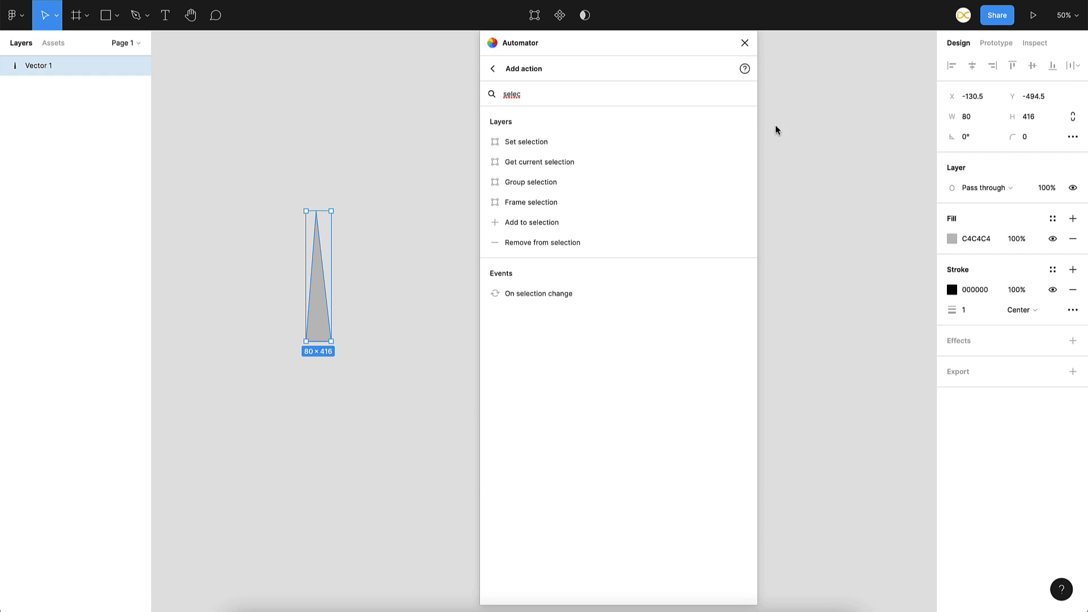
left_click(529, 142)
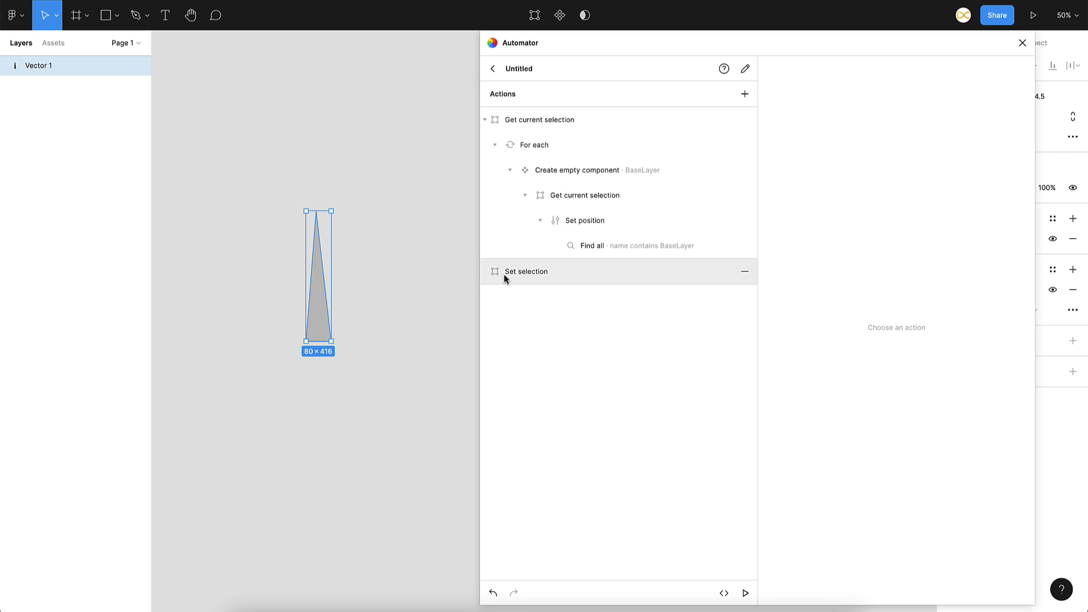
left_click_drag(505, 274, 634, 253)
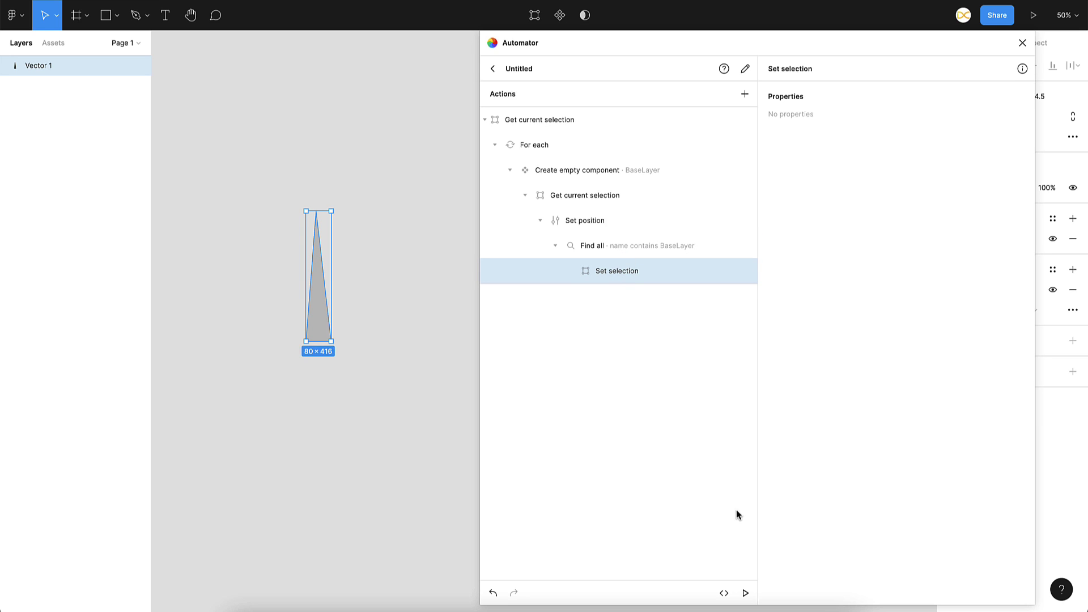
- Test-run the automation with the new Set selection action on the triangle and undo the run
left_click(745, 593)
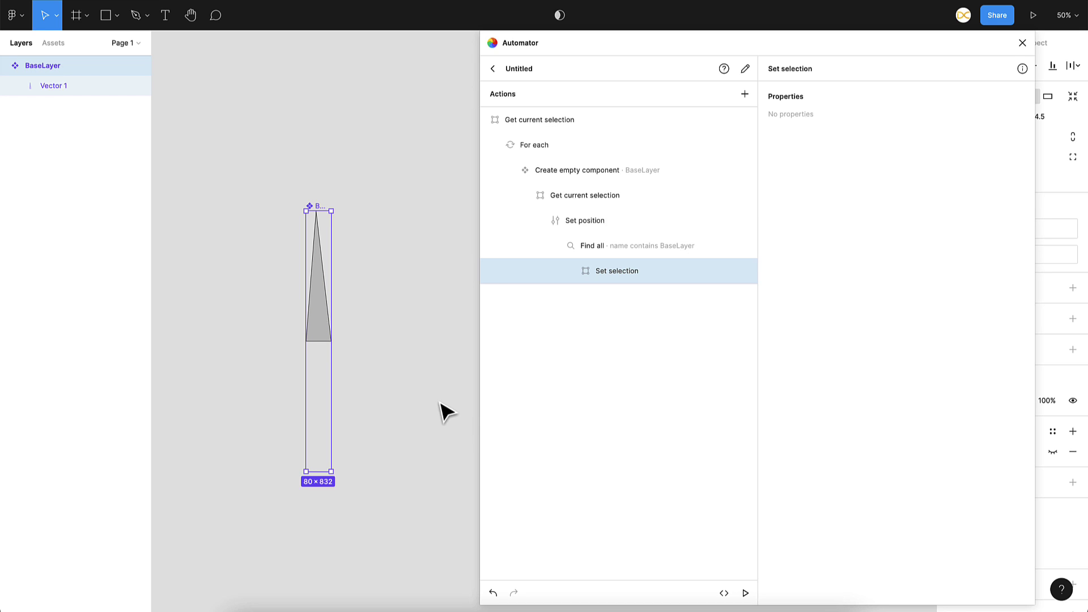
key("ctrl+z")
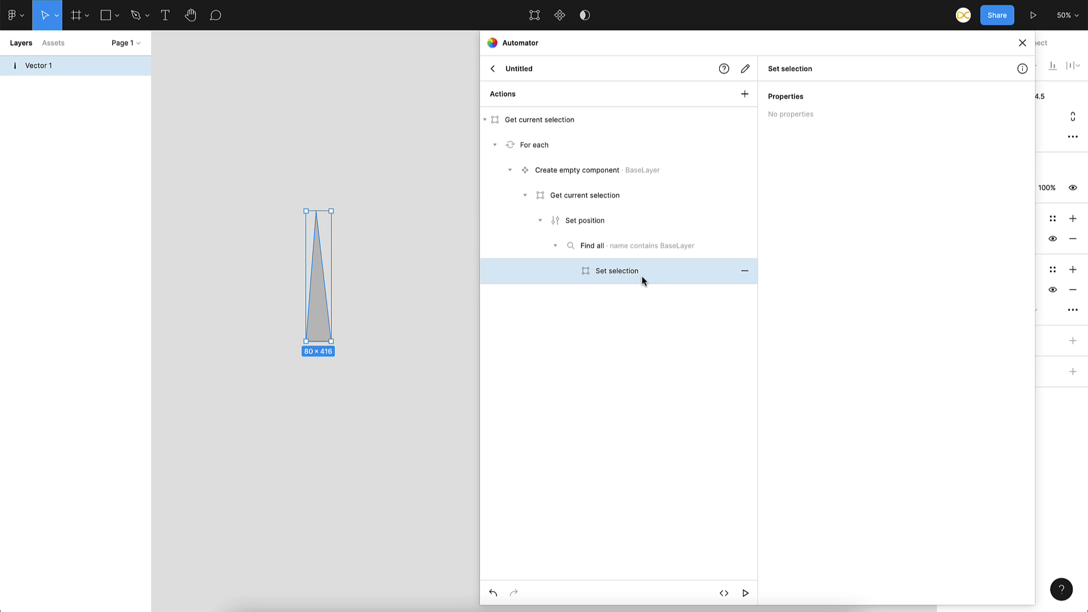
- Add a Repeat action and nest it inside the Set selection action
left_click(745, 95)
type("rep")
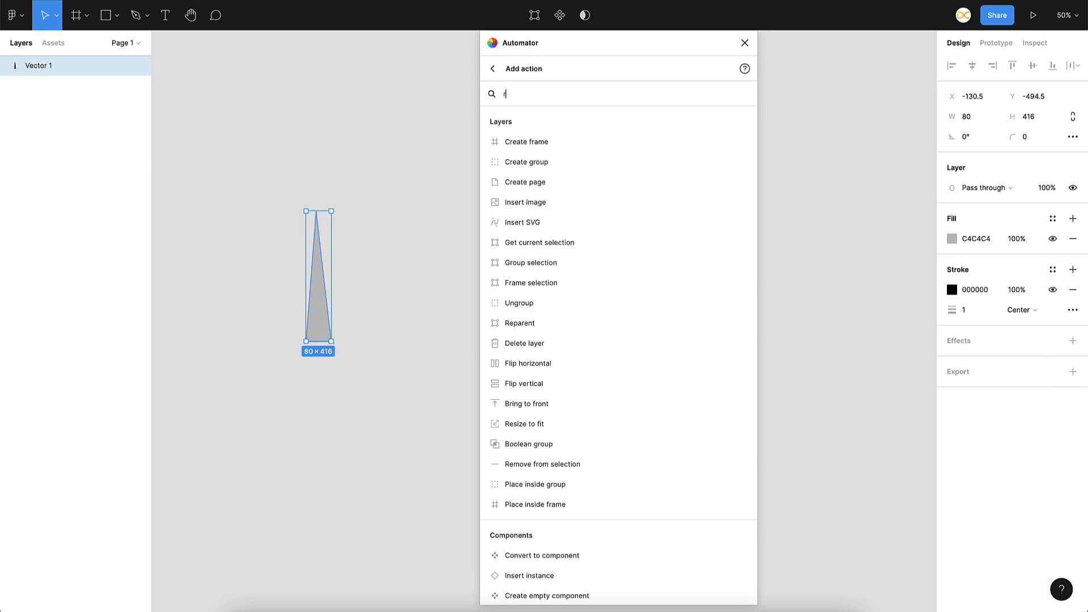
left_click(512, 196)
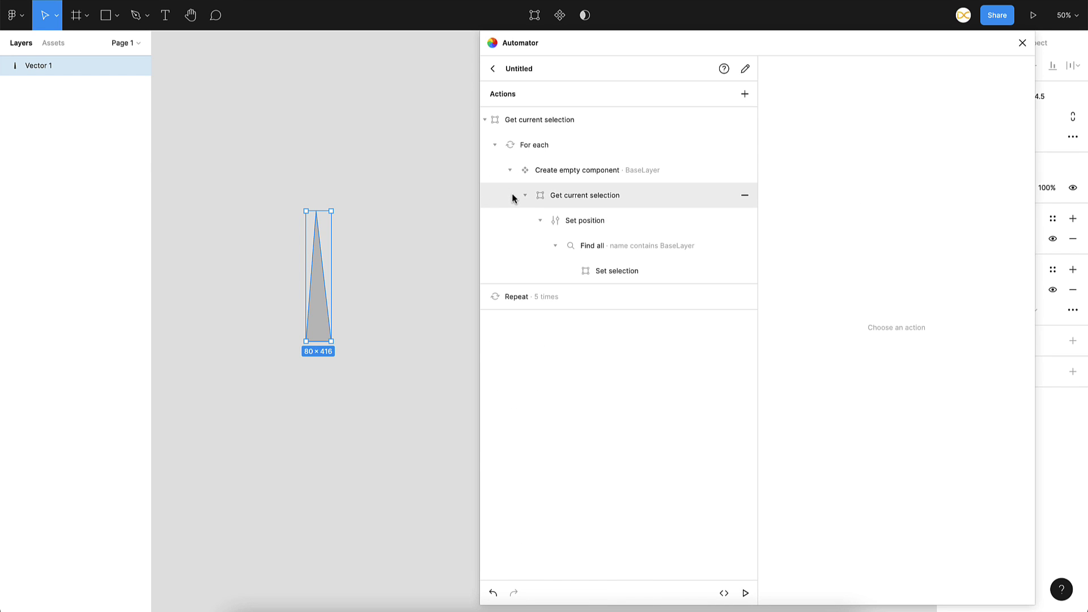
left_click_drag(512, 295, 615, 274)
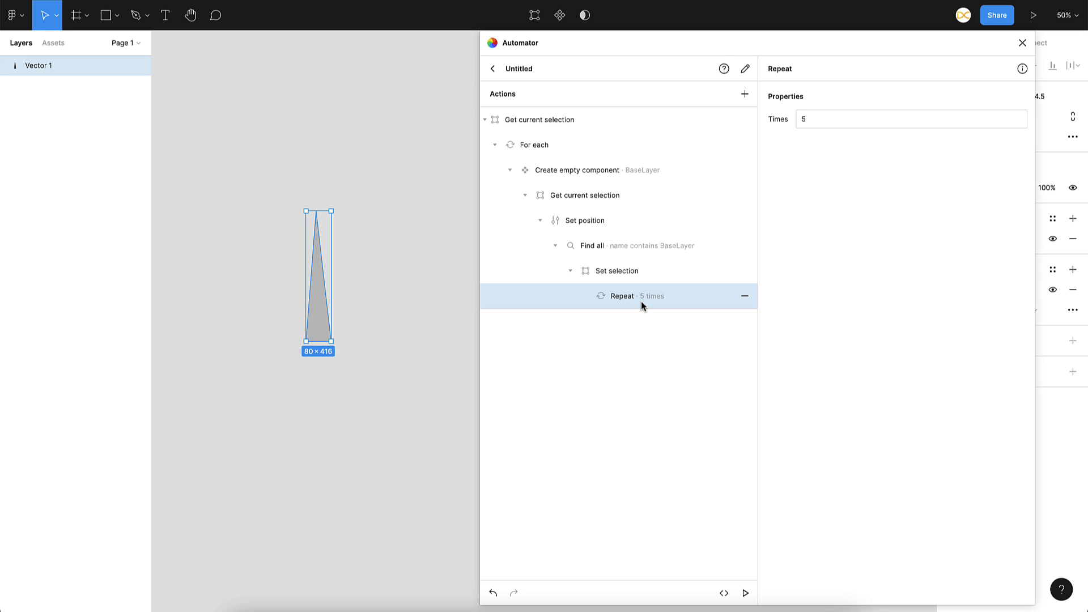
- Add an Insert instance action nested inside the Repeat action and set its component name to BaseLayer
left_click(745, 94)
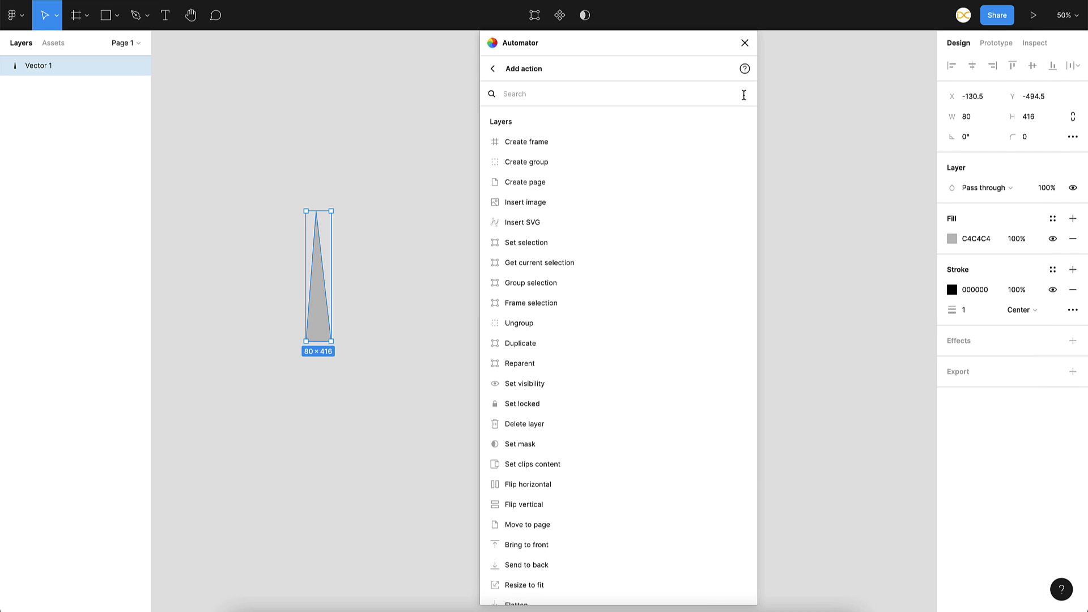
type("ins")
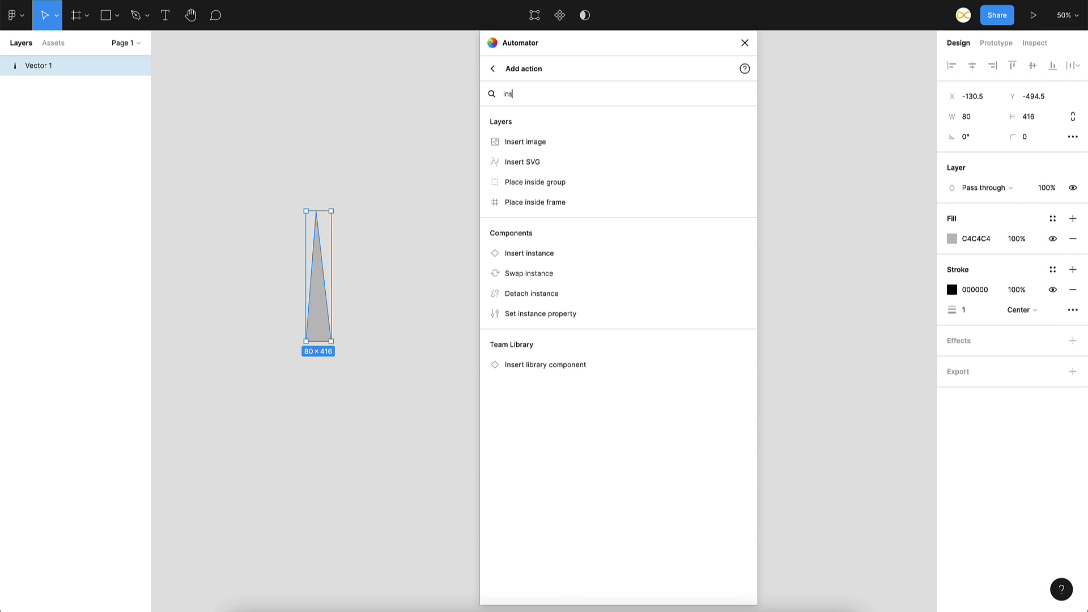
type("t")
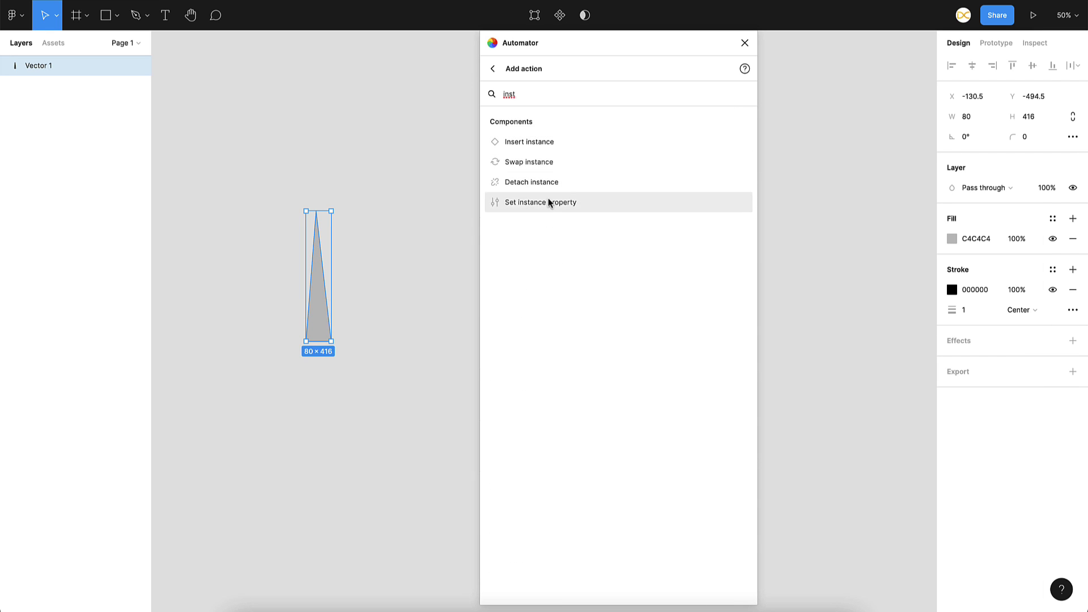
left_click(538, 143)
left_click_drag(518, 316, 634, 297)
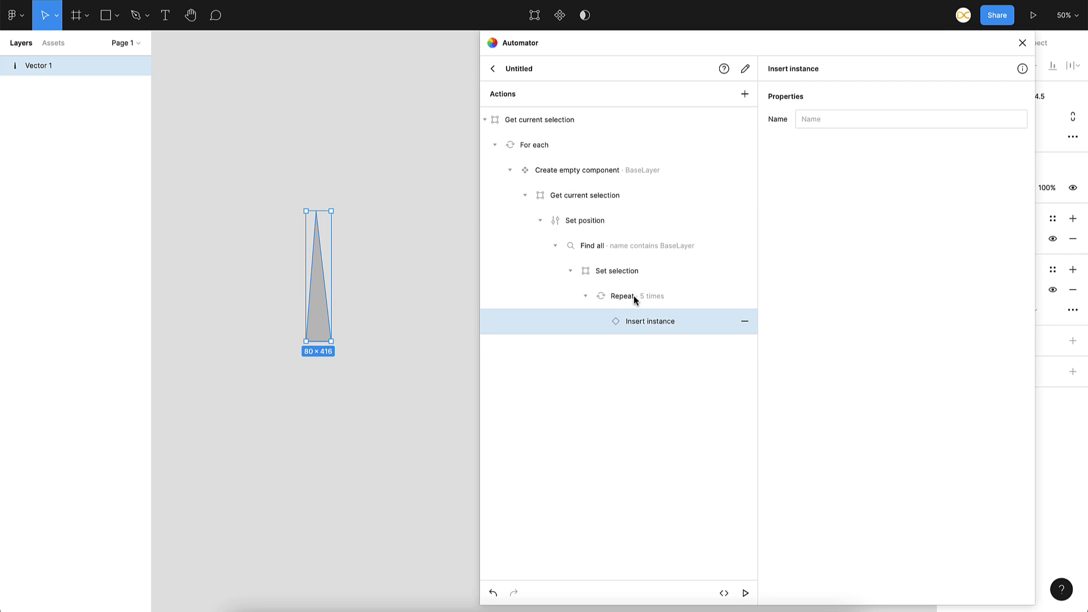
left_click(816, 123)
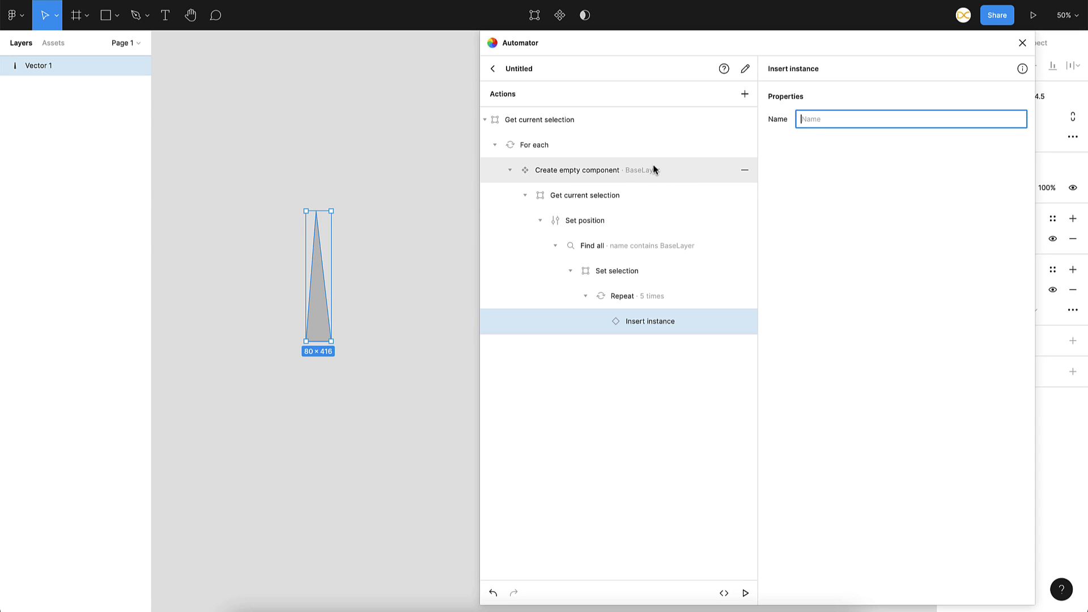
type("BaseLayer")
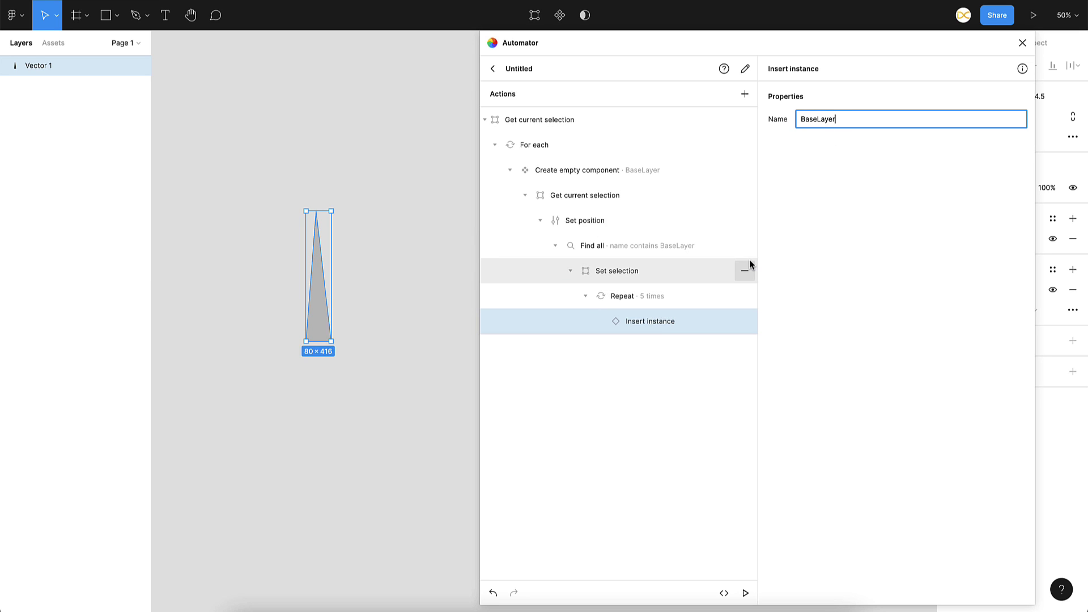
- Test-run the automation with the repeated Insert instance action and undo the run
left_click(746, 593)
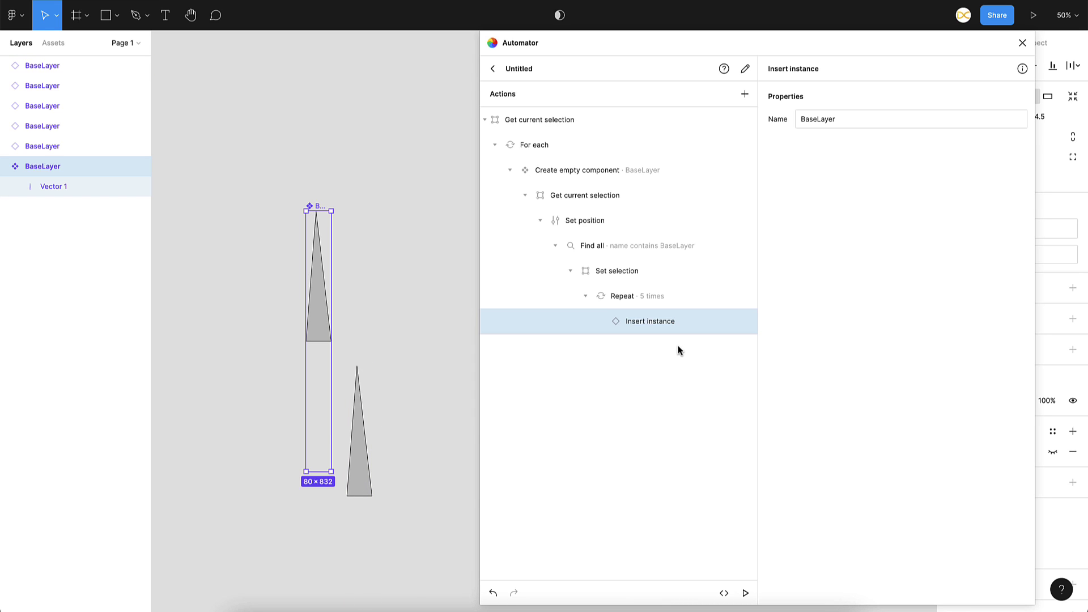
key("ctrl+z")
key("ctrl+z")
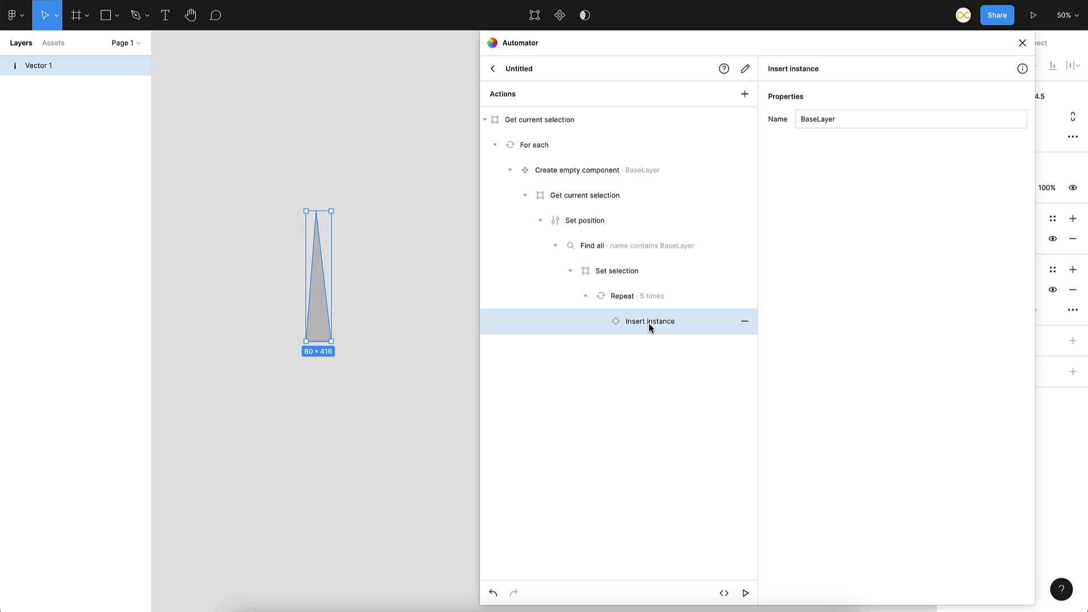
- Add a Set rotation action nested inside the Insert instance action and set its rotation to 20
left_click(745, 94)
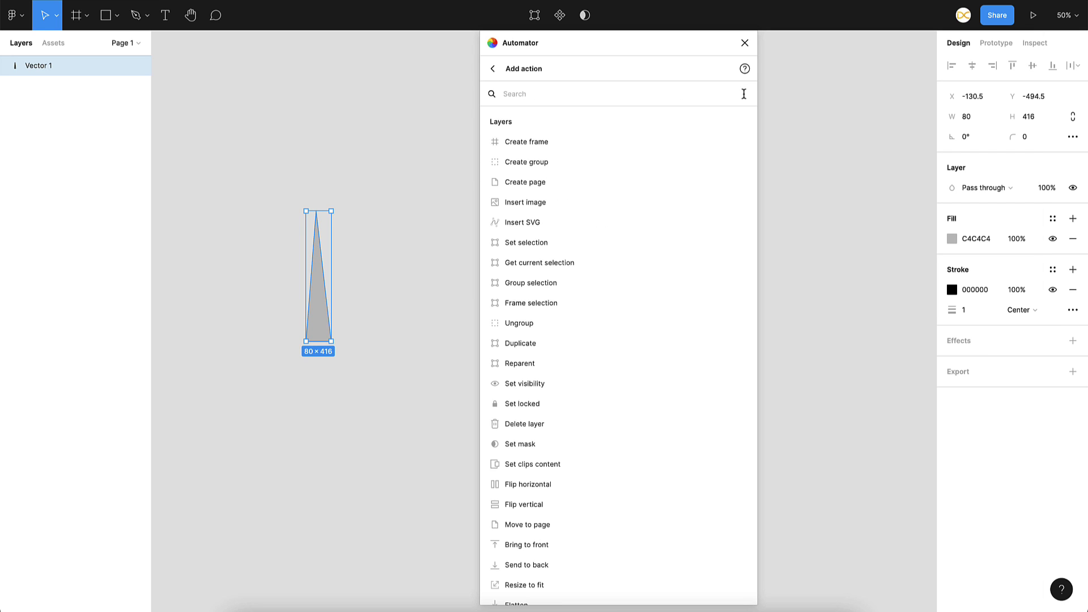
type("rota")
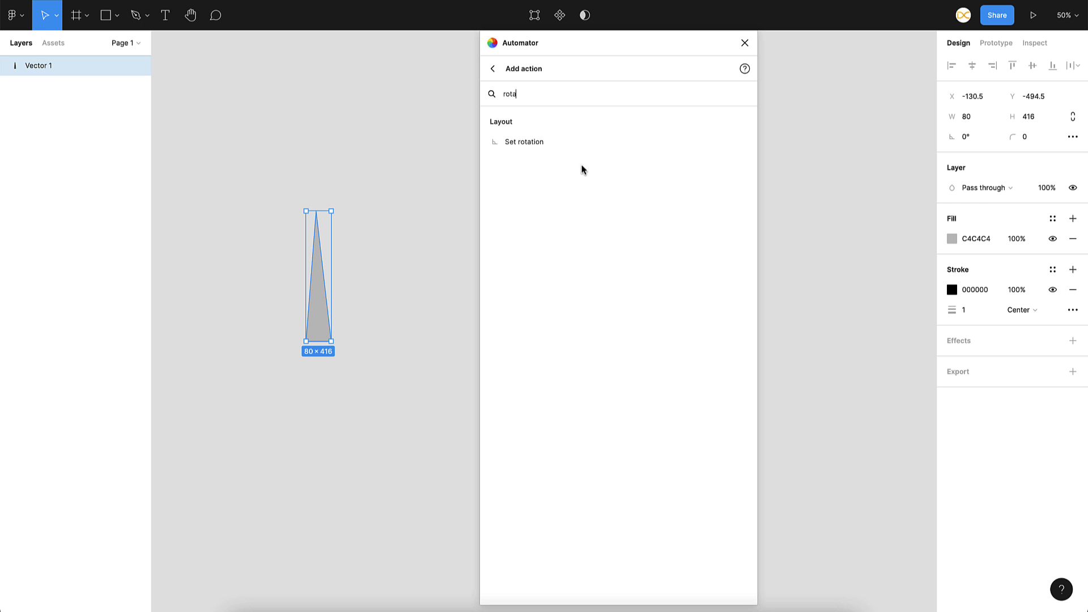
left_click(509, 142)
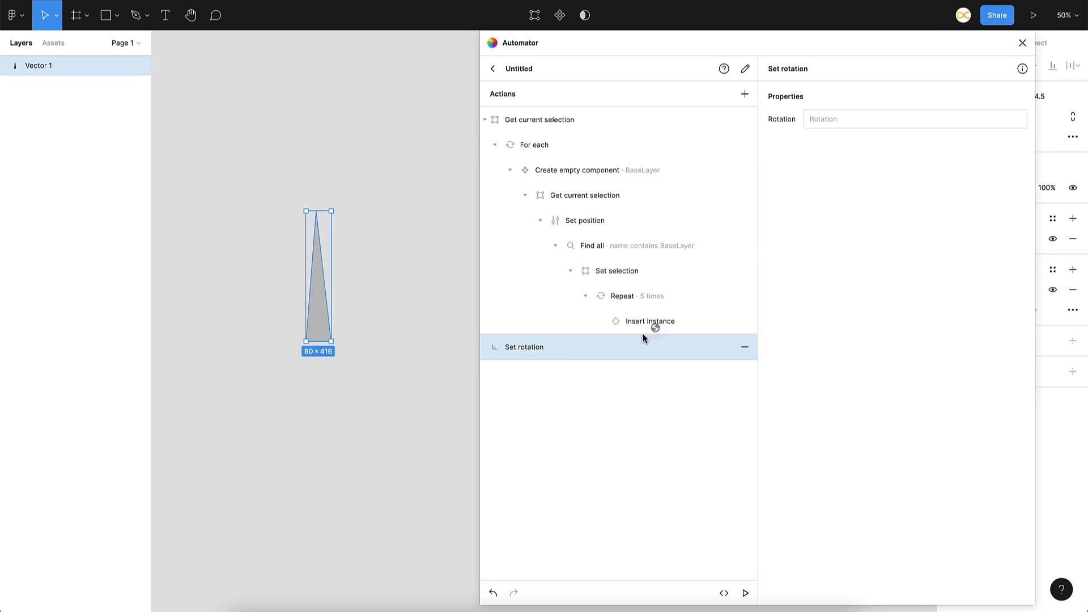
left_click_drag(660, 326, 657, 324)
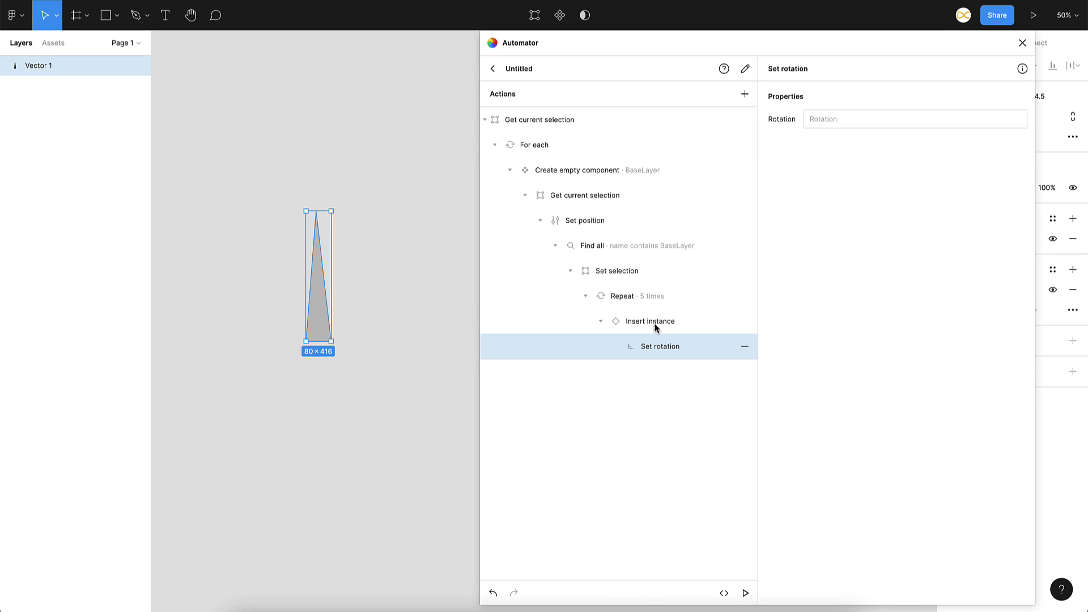
left_click(846, 122)
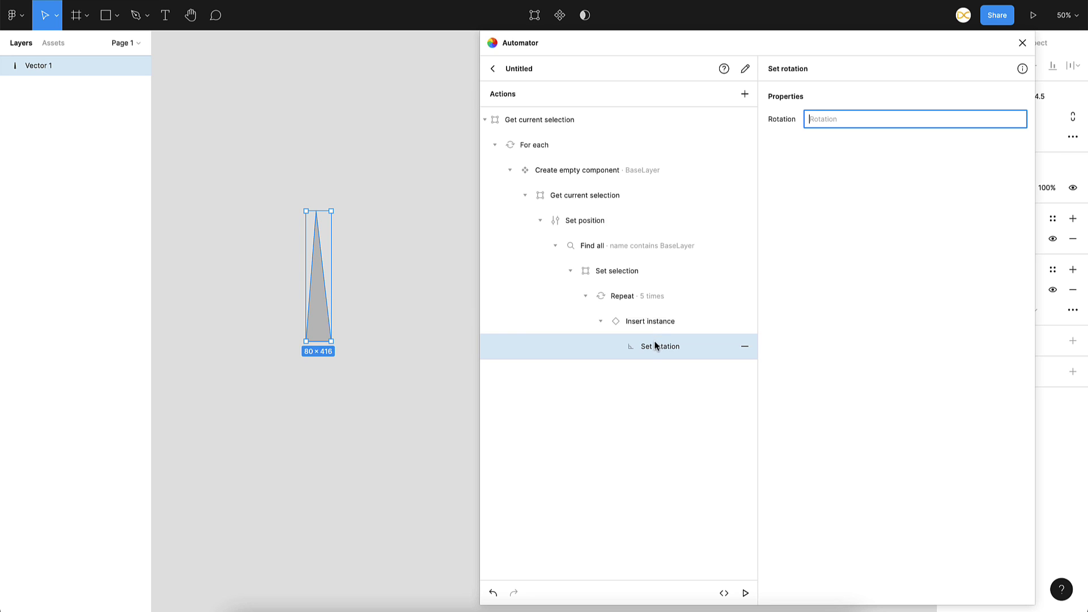
type("20")
left_click(799, 304)
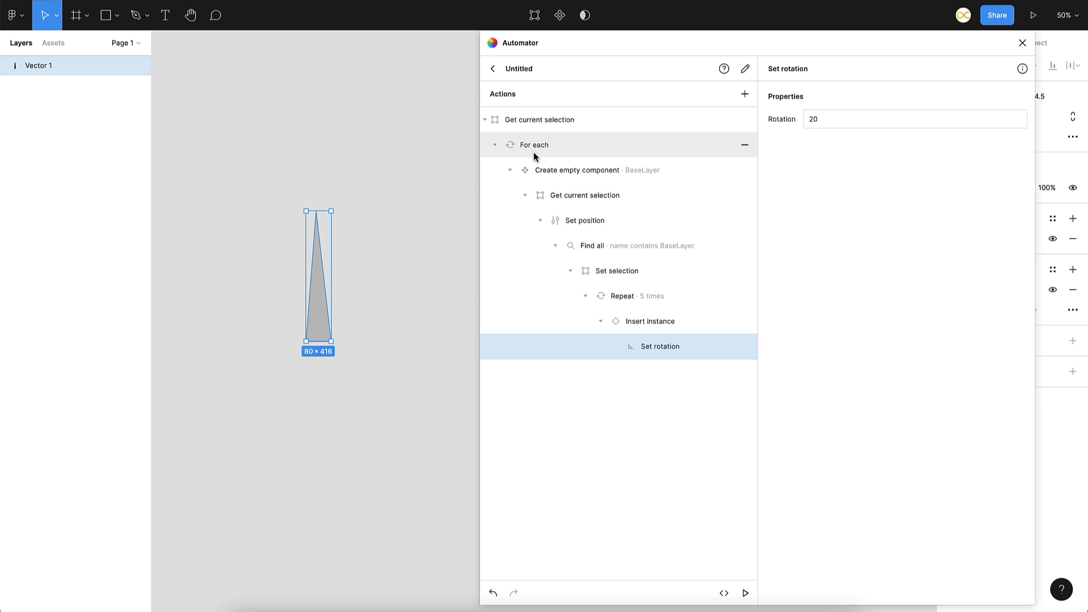
- Test-run the automation with the 20-degree rotation on the triangle and undo the run
scroll(347, 428, "down", 3)
left_click(745, 593)
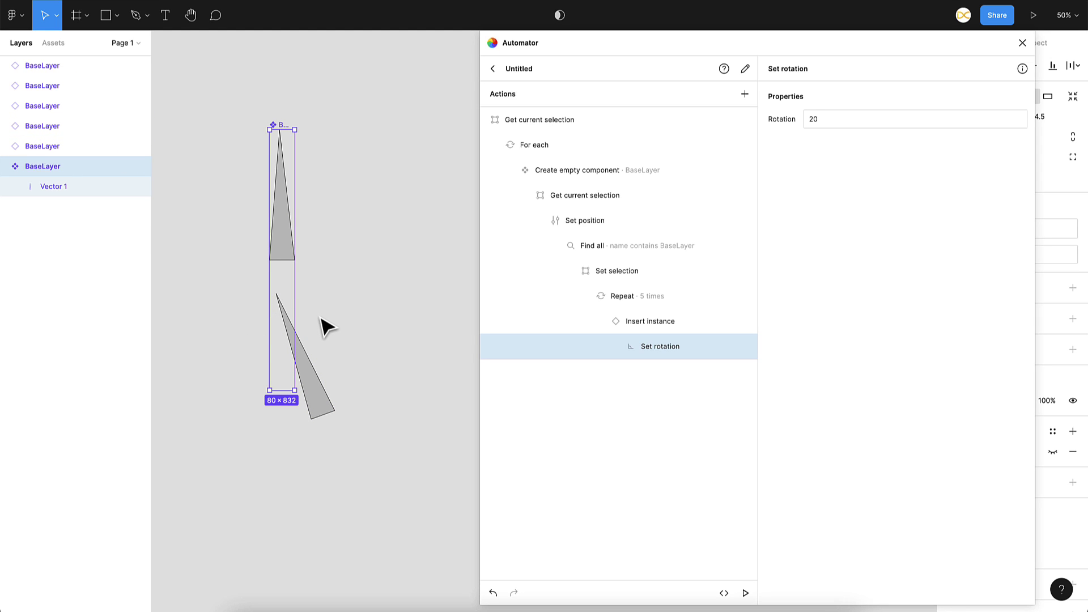
key("super+z")
key("super+z")
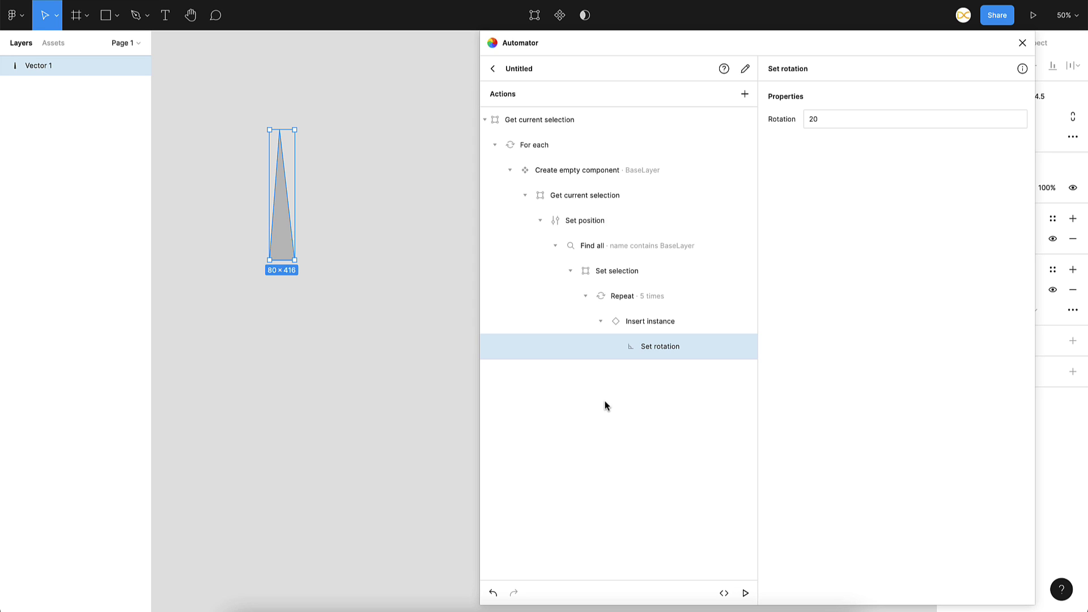
- Add an Ask for input action and place it before the first Get current selection action
left_click(745, 96)
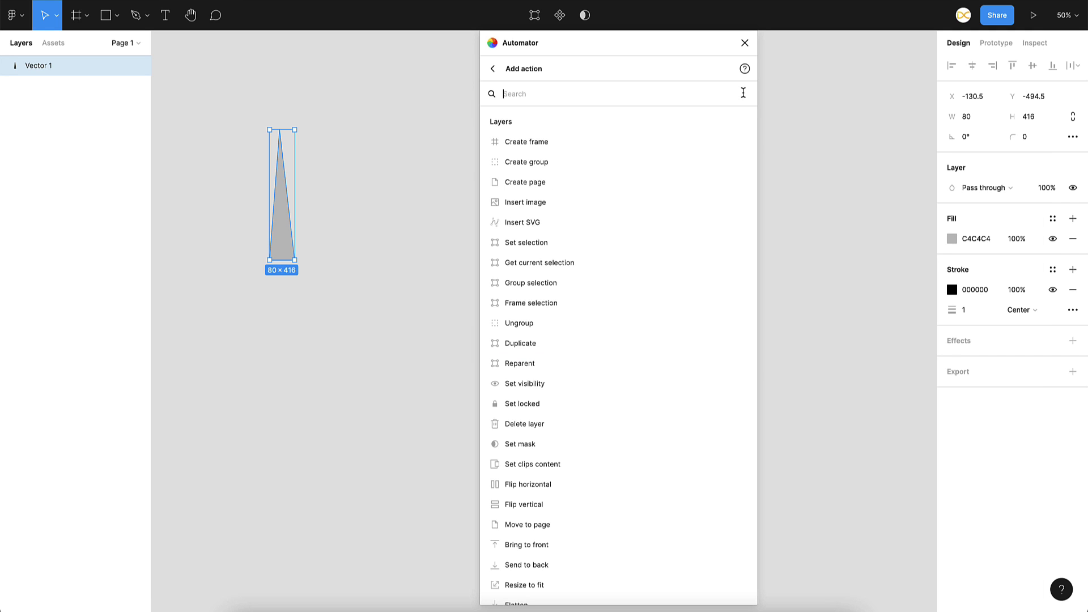
type("ask")
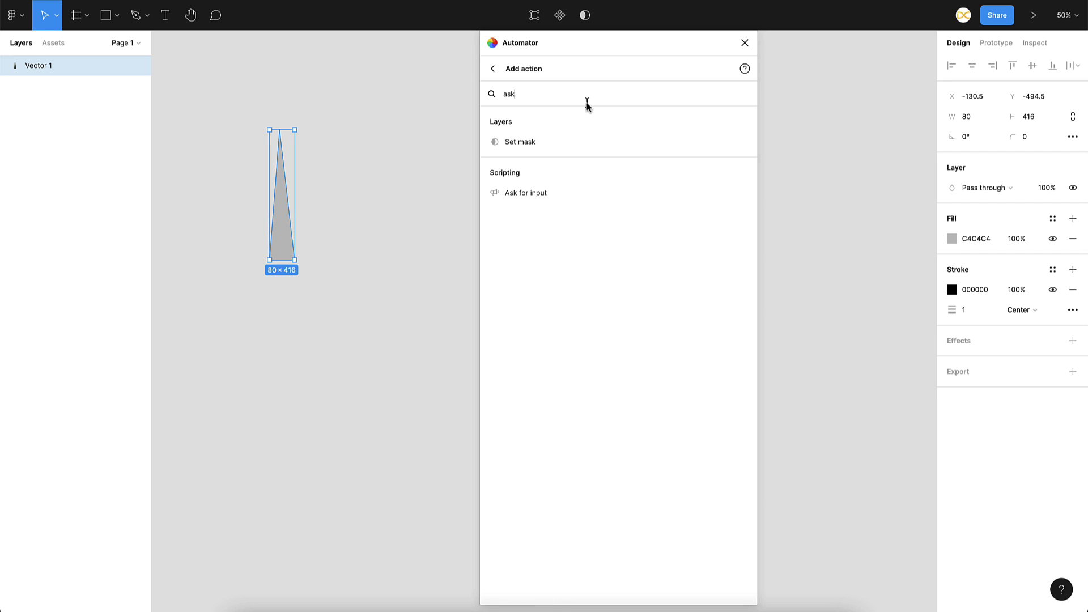
left_click(522, 195)
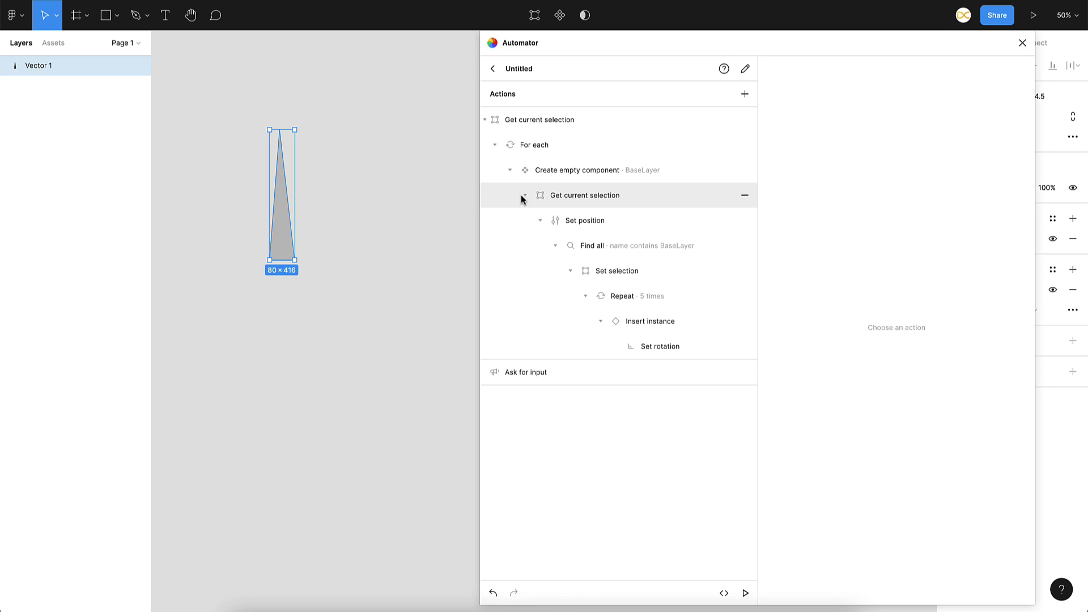
left_click_drag(504, 113, 504, 107)
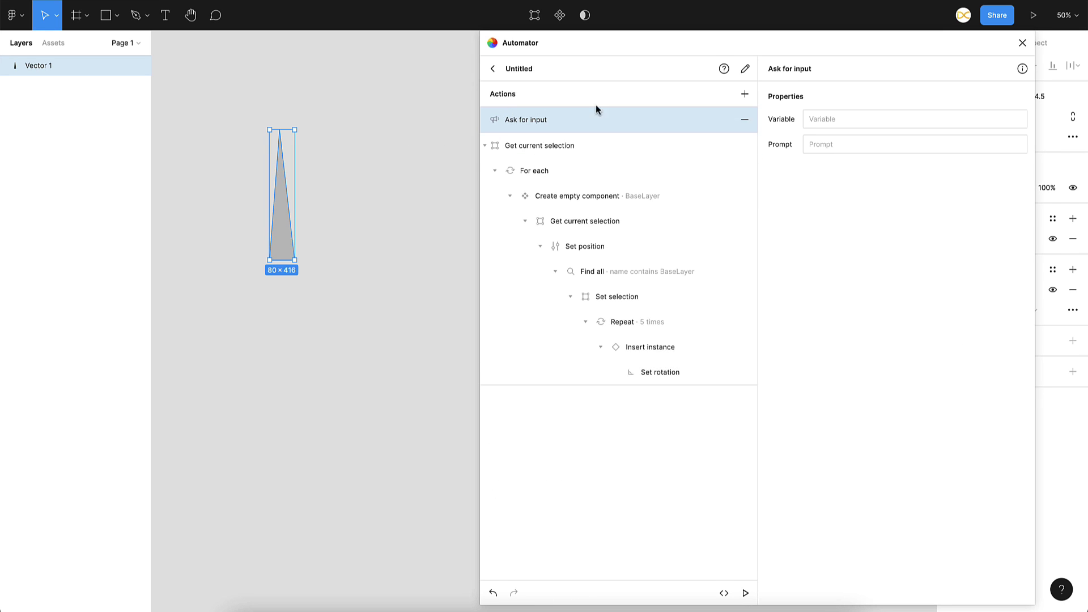
- Set the Ask for input variable to count and its prompt to "How many time you want to repeat it?"
left_click(872, 119)
type("count")
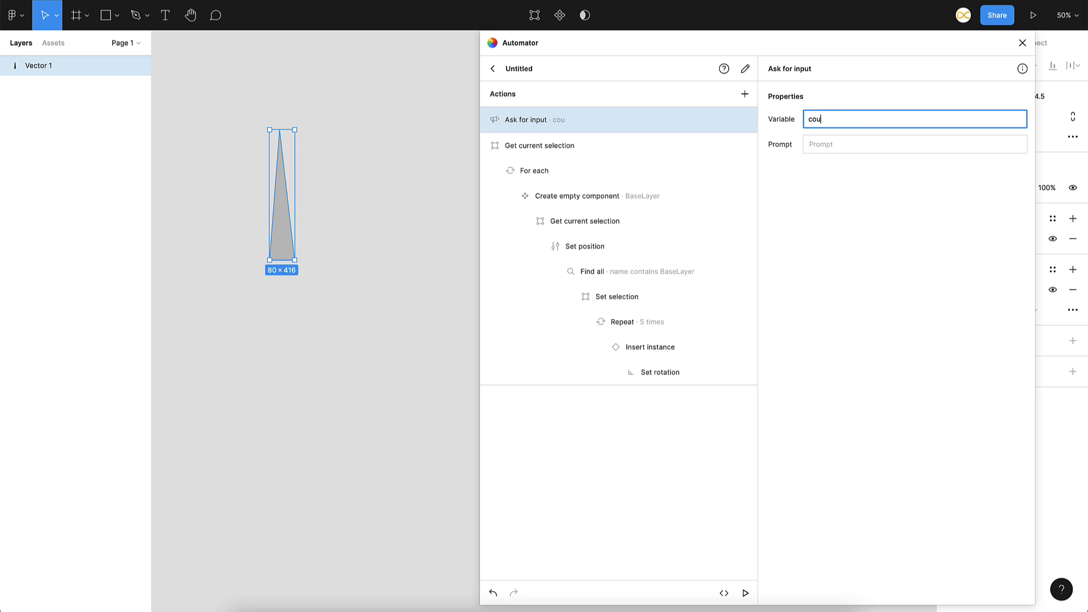
left_click(863, 146)
type("How many time you want to repeat it?")
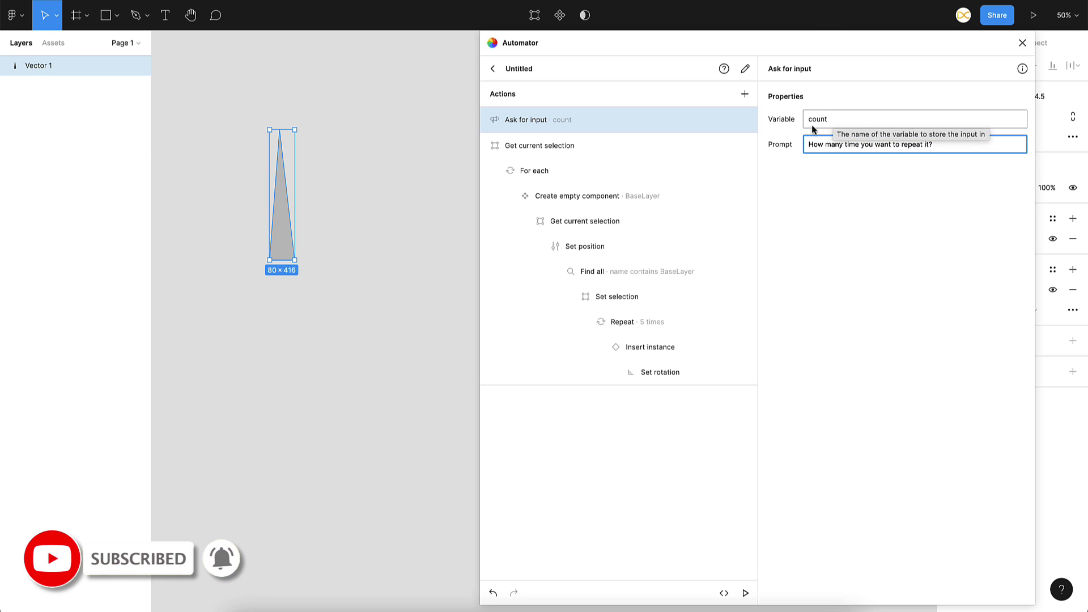
left_click(573, 122)
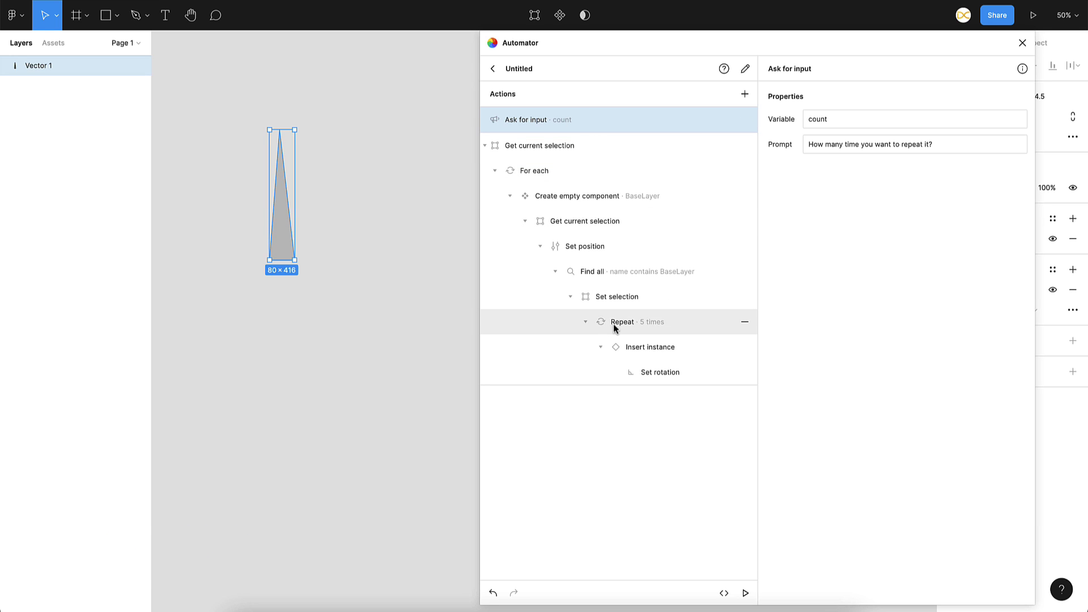
- Set the Repeat action's number of times to the variable {{count}}
left_click(800, 120)
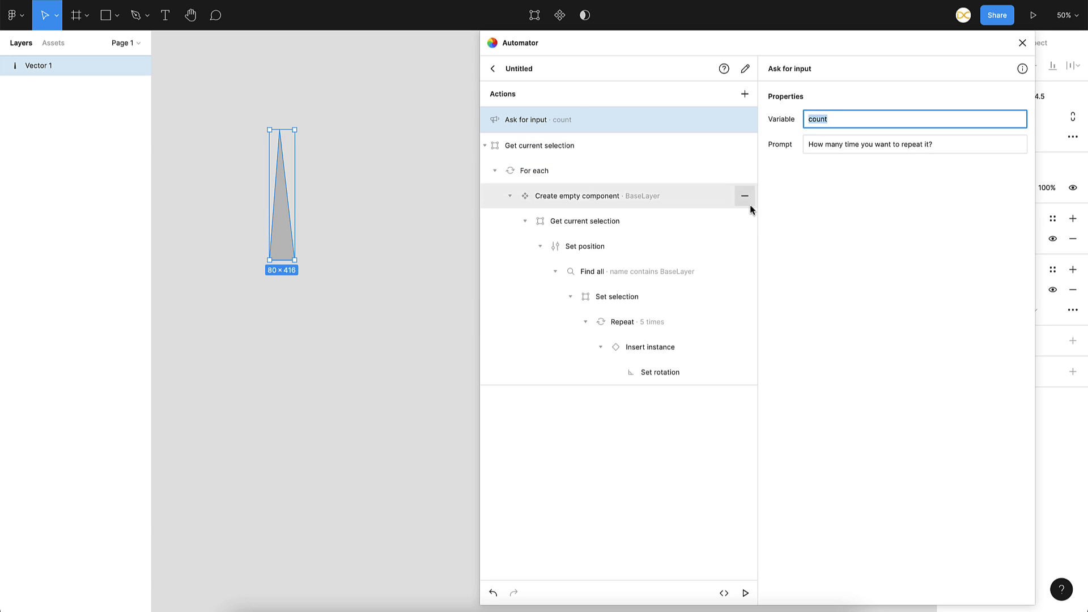
left_click(622, 322)
left_click(845, 125)
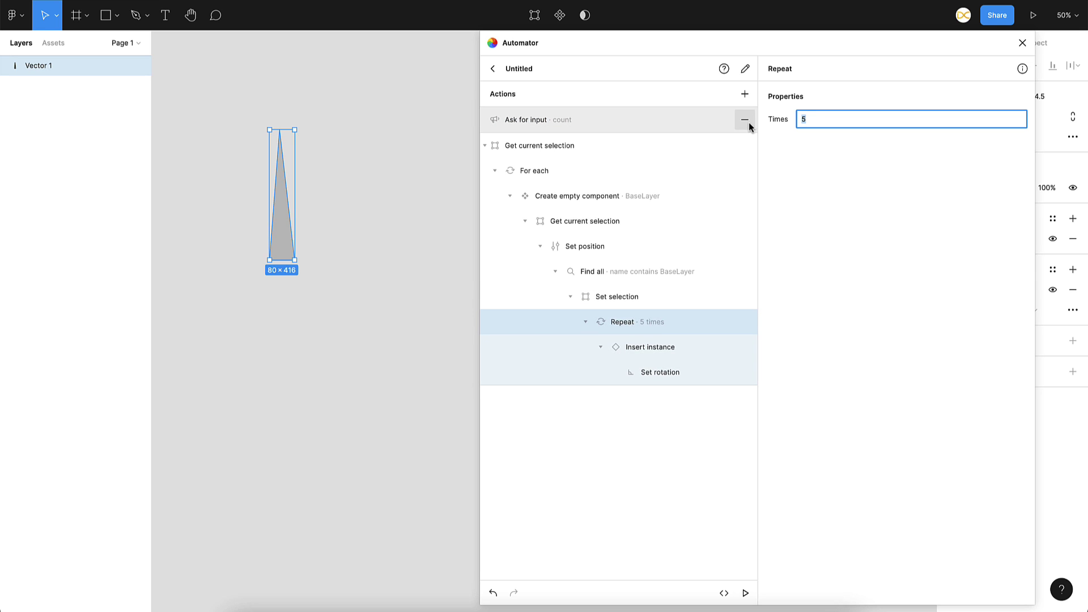
type("{{coi")
key("BackSpace")
type("unt}}")
key("Return")
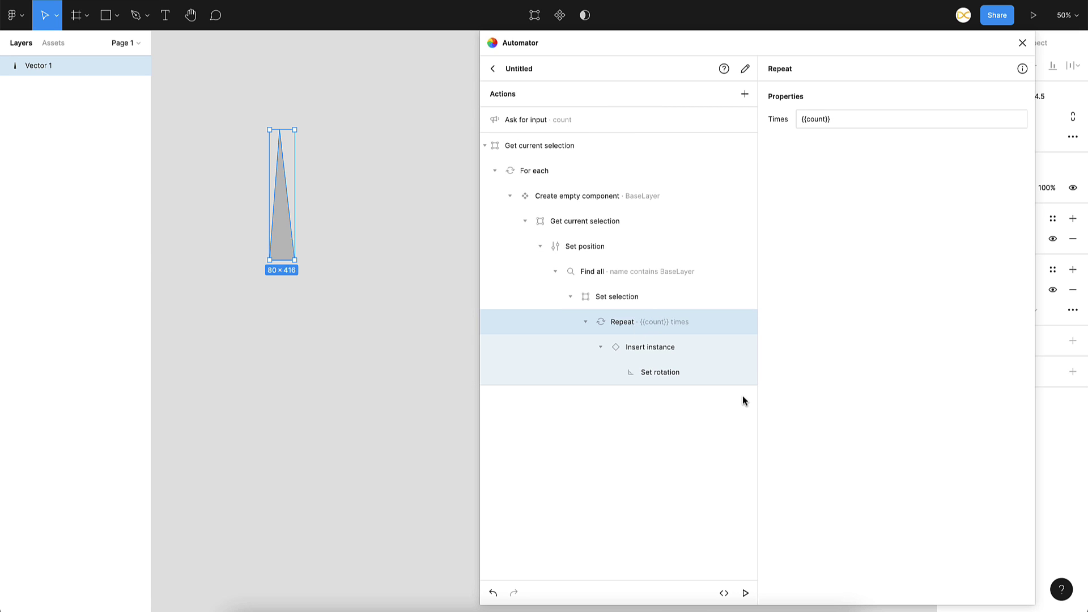
- Test-run the automation with a repeat count of 10 and undo the run
left_click(746, 594)
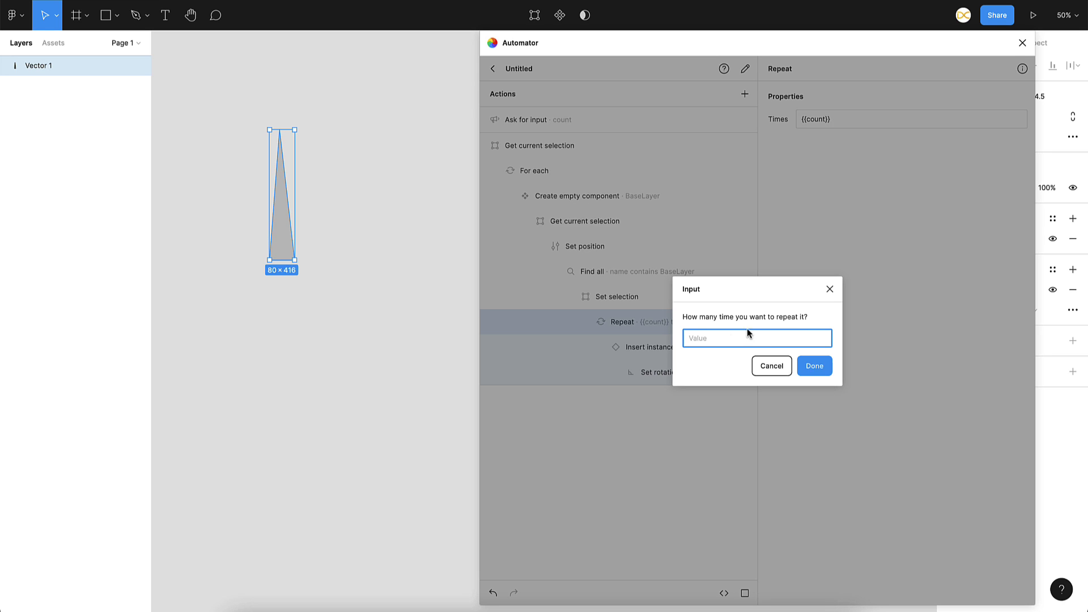
type("10")
left_click(820, 369)
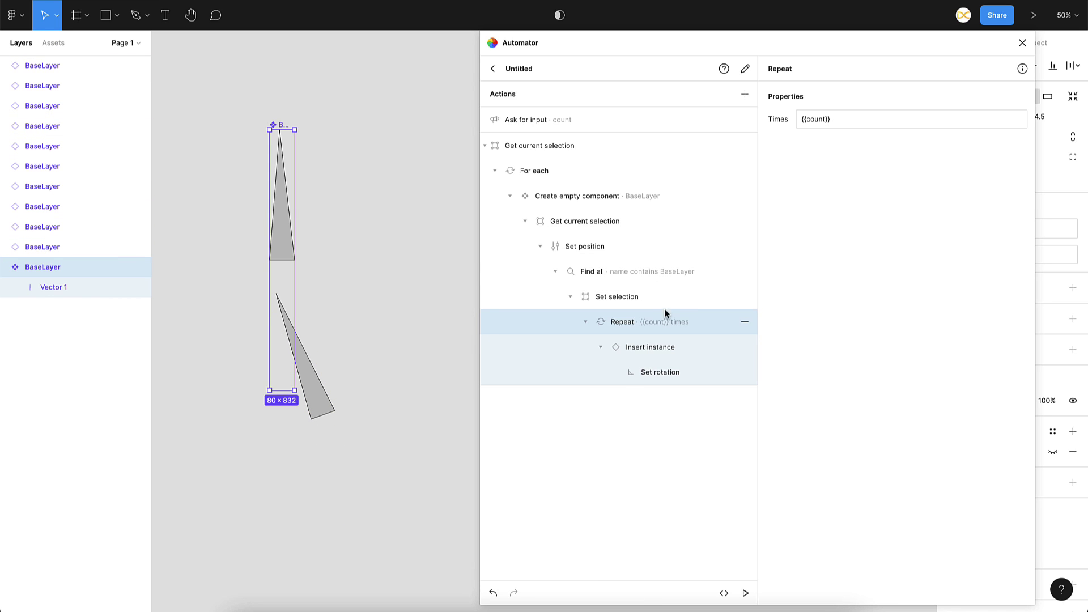
left_click(385, 377)
key("super+z")
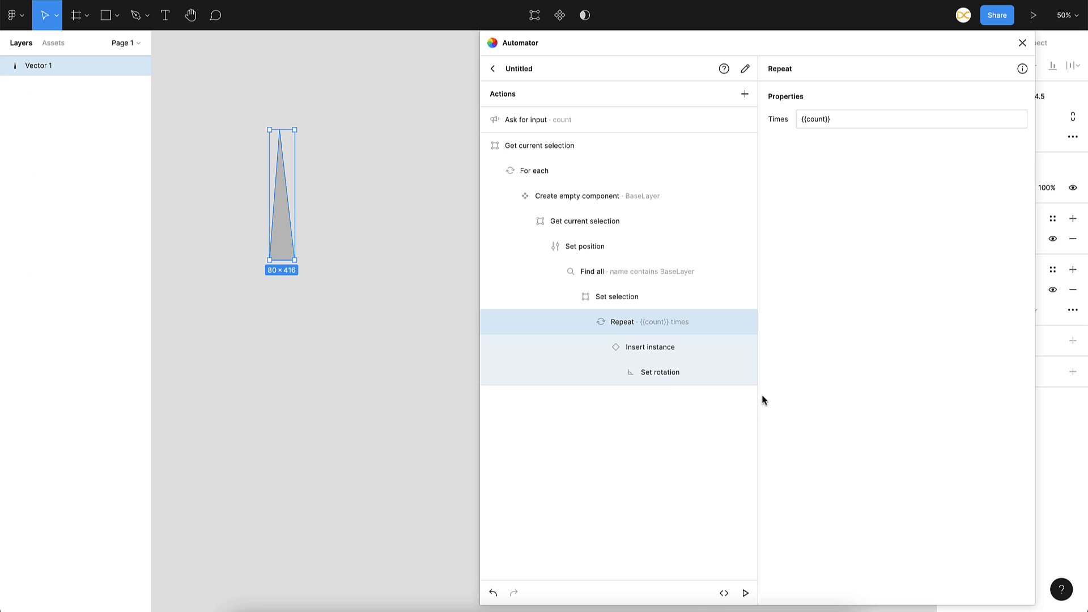
- Add a Set variable action directly after Ask for input, with the name angle and the value 0
left_click(664, 370)
left_click(745, 94)
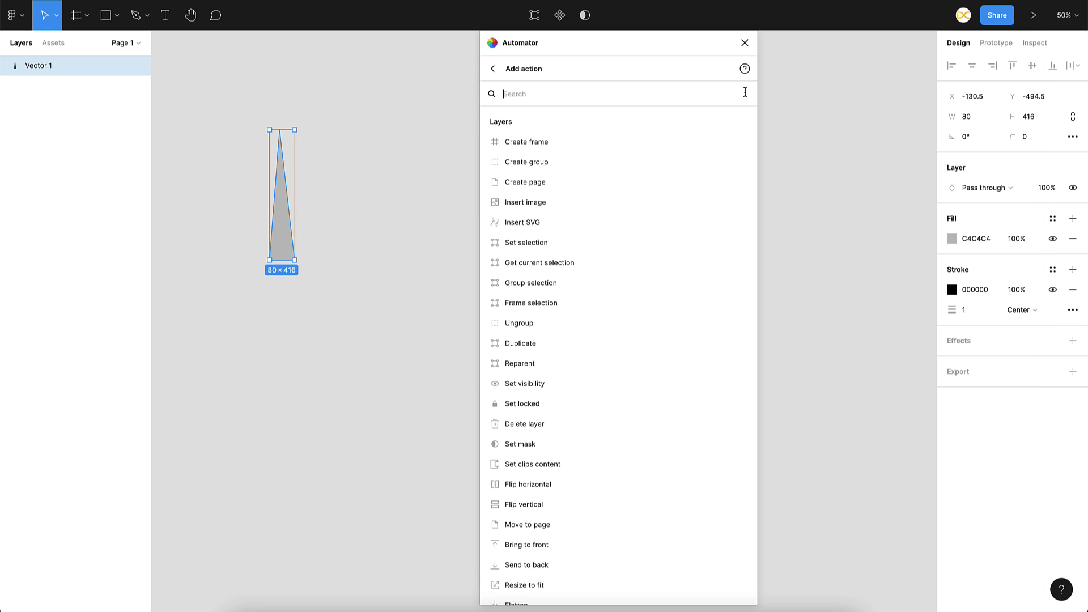
type("set")
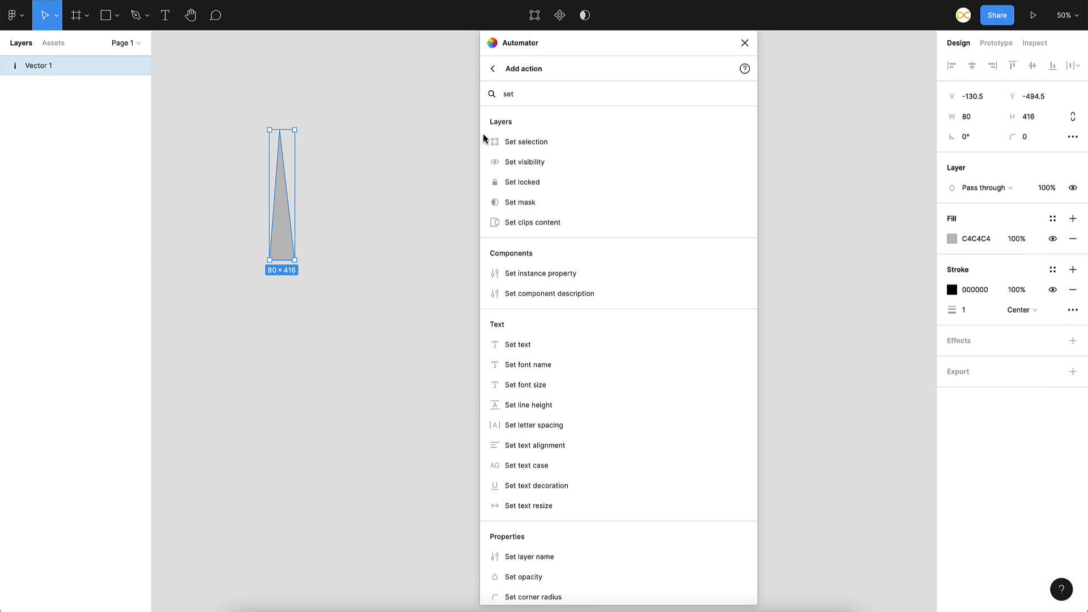
left_click(510, 143)
left_click_drag(533, 398, 503, 132)
type("angle")
left_click(863, 148)
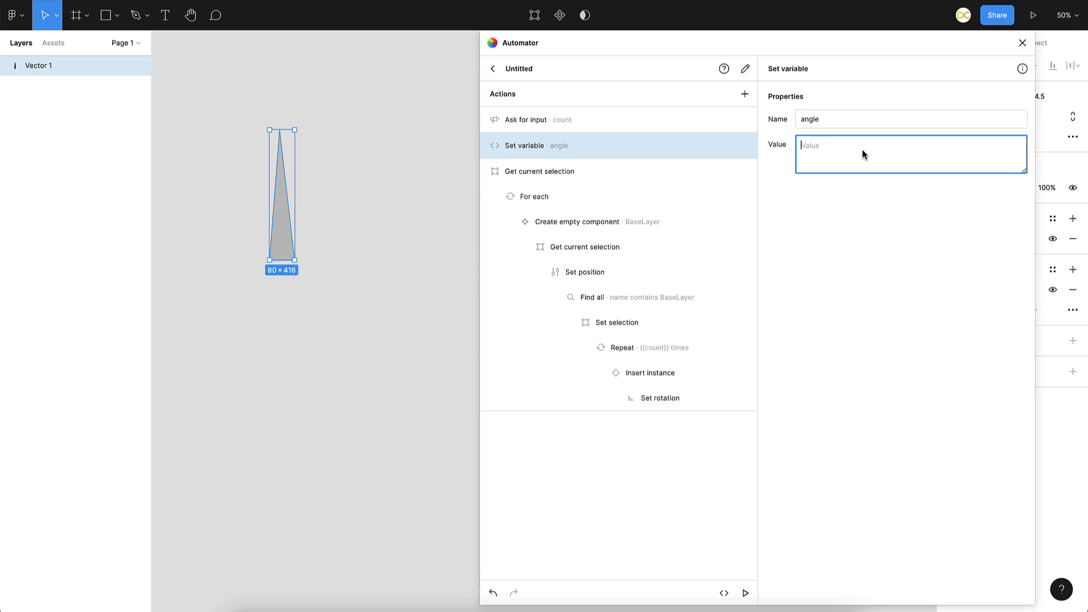
type("0")
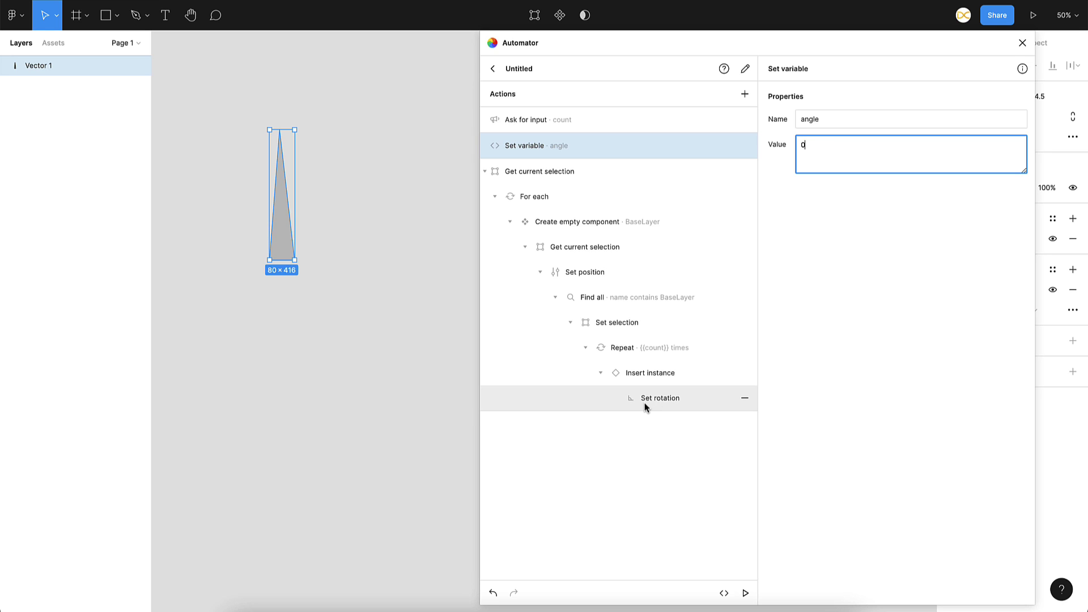
- Add another Set variable action and nest it under Insert instance, just before Set rotation
left_click(745, 93)
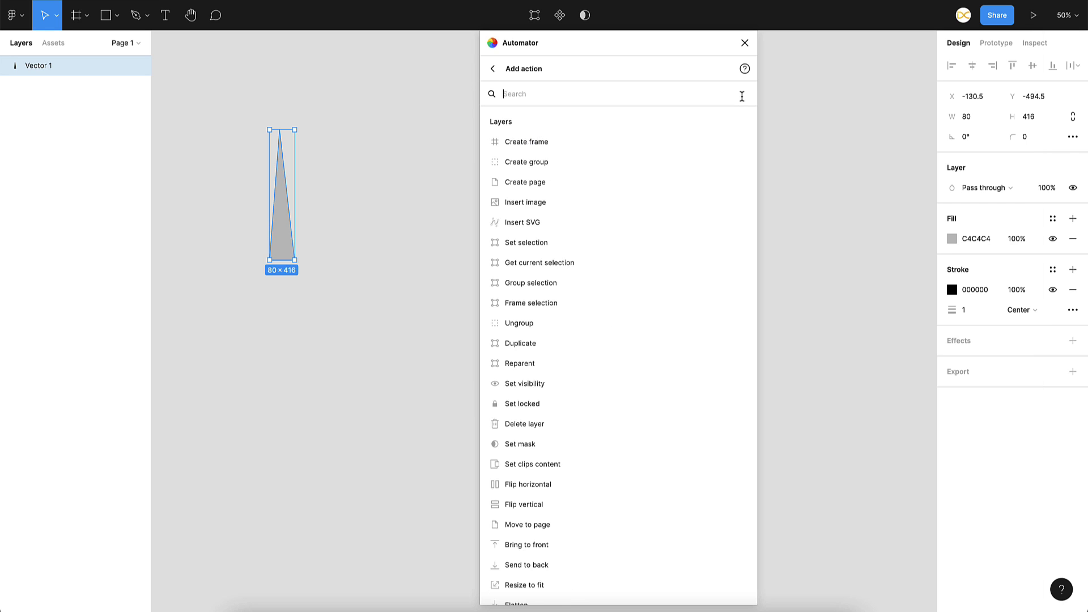
type("set")
type("var")
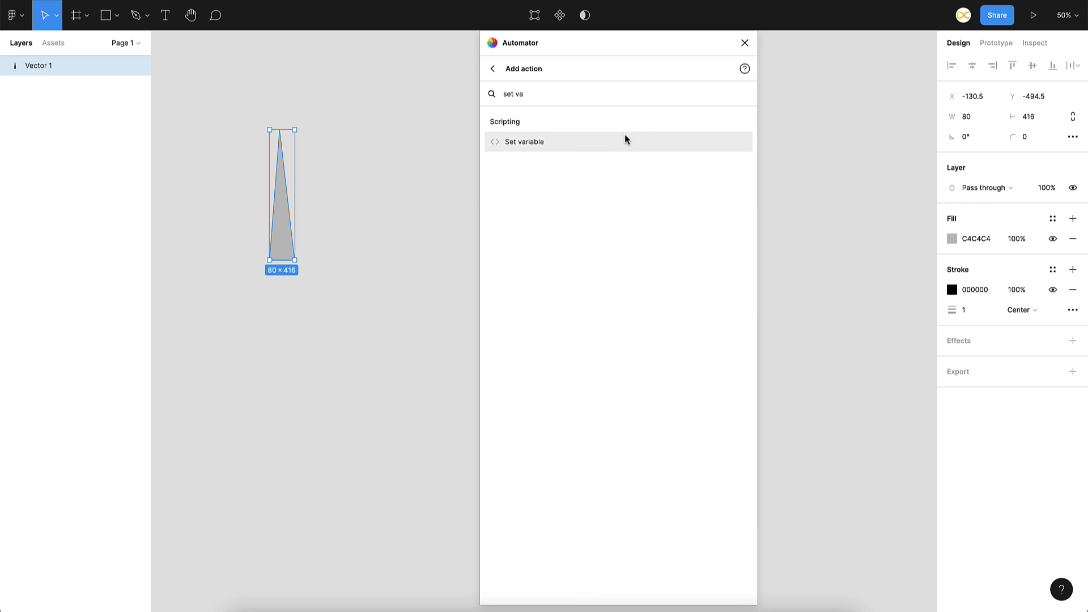
left_click(515, 143)
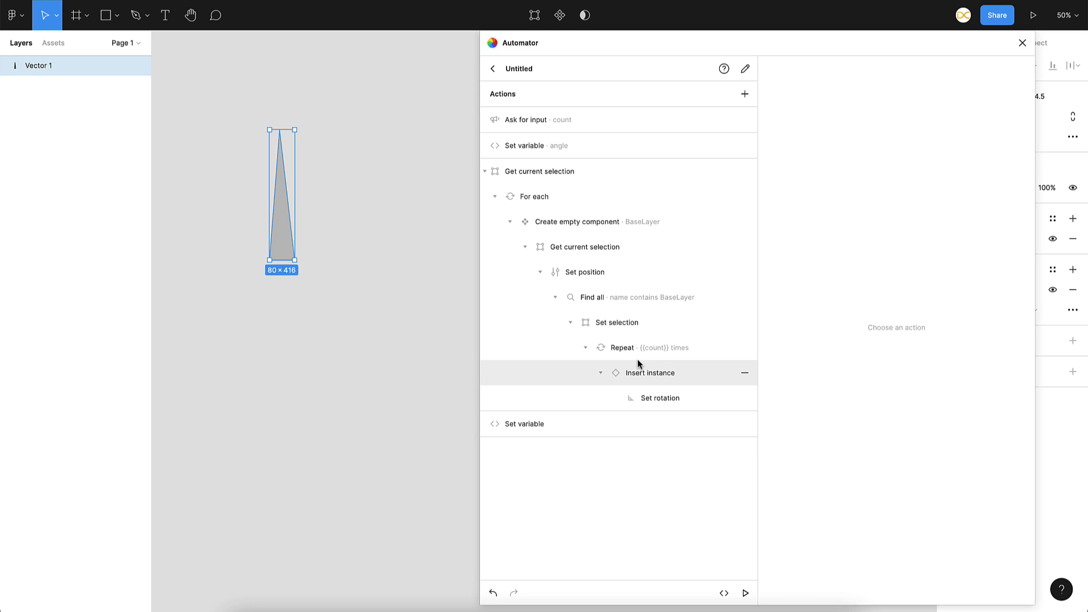
left_click_drag(505, 427, 662, 384)
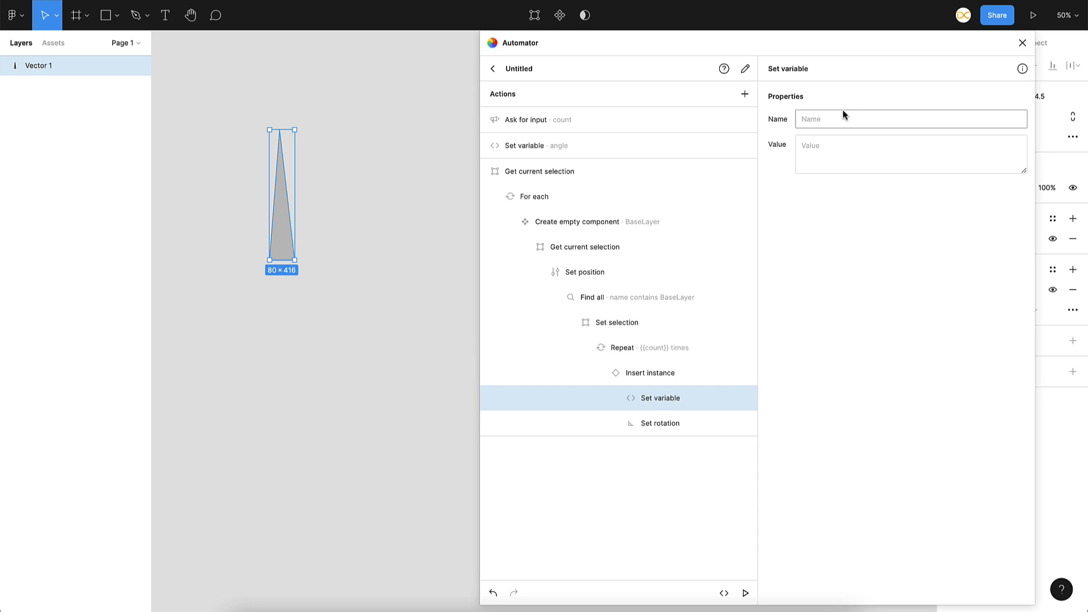
- Name the nested Set variable action's variable angle and set its value to {{angle}}+10
left_click(827, 121)
type("angle")
left_click(810, 150)
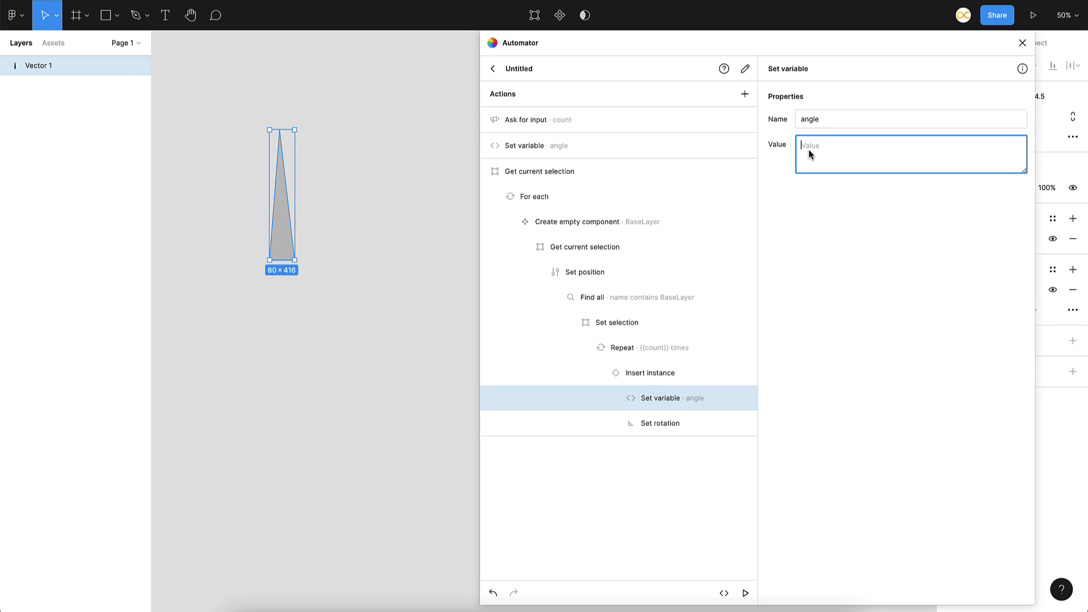
type("{{angle}}+10")
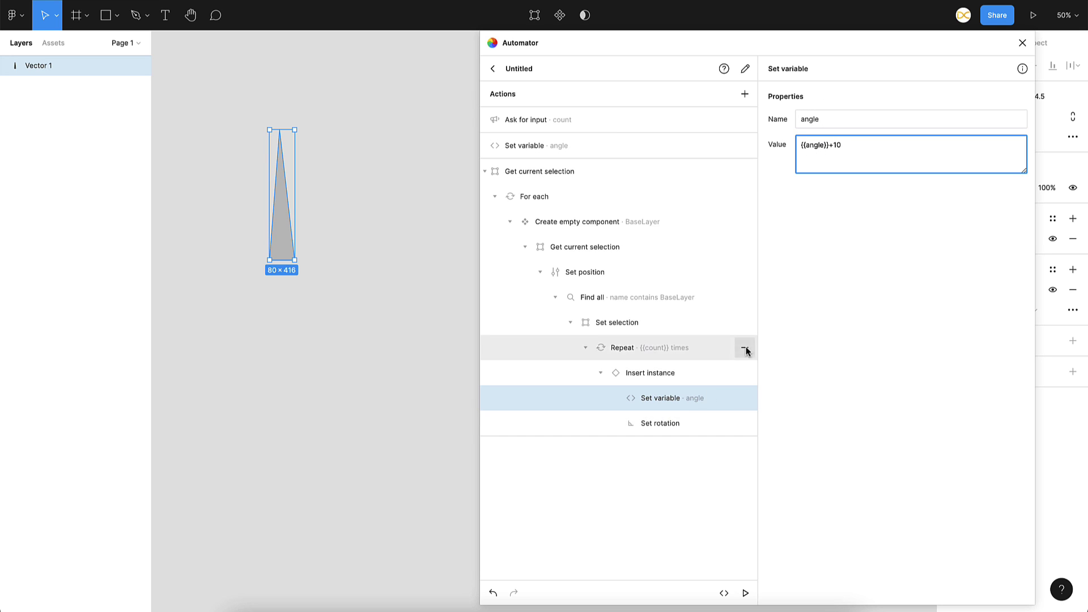
- Set the Set rotation action's rotation to the variable {{angle}}
left_click(651, 424)
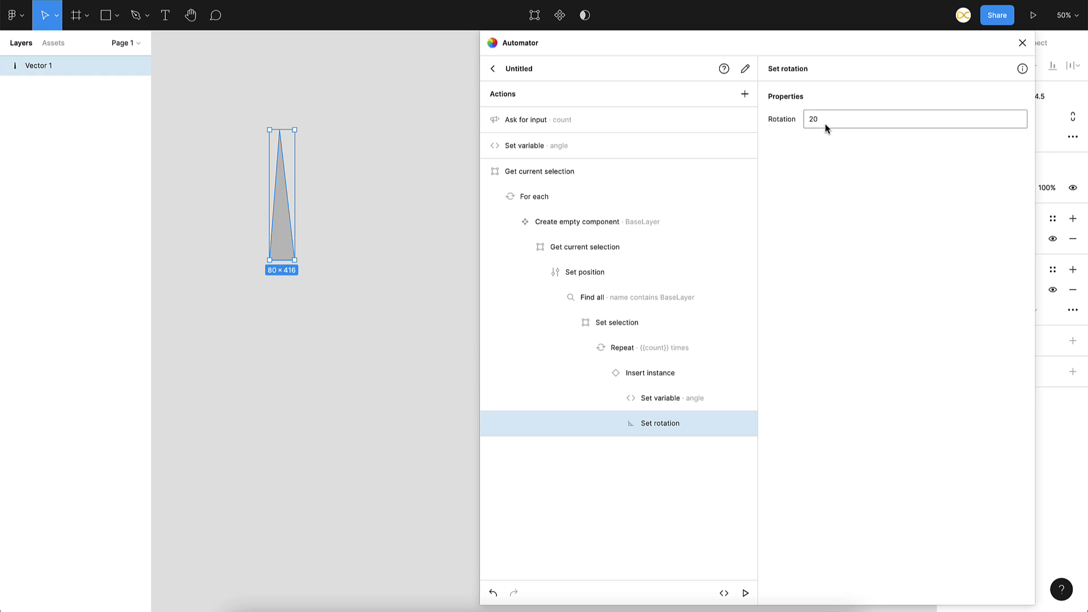
left_click_drag(823, 123, 783, 121)
key("BackSpace")
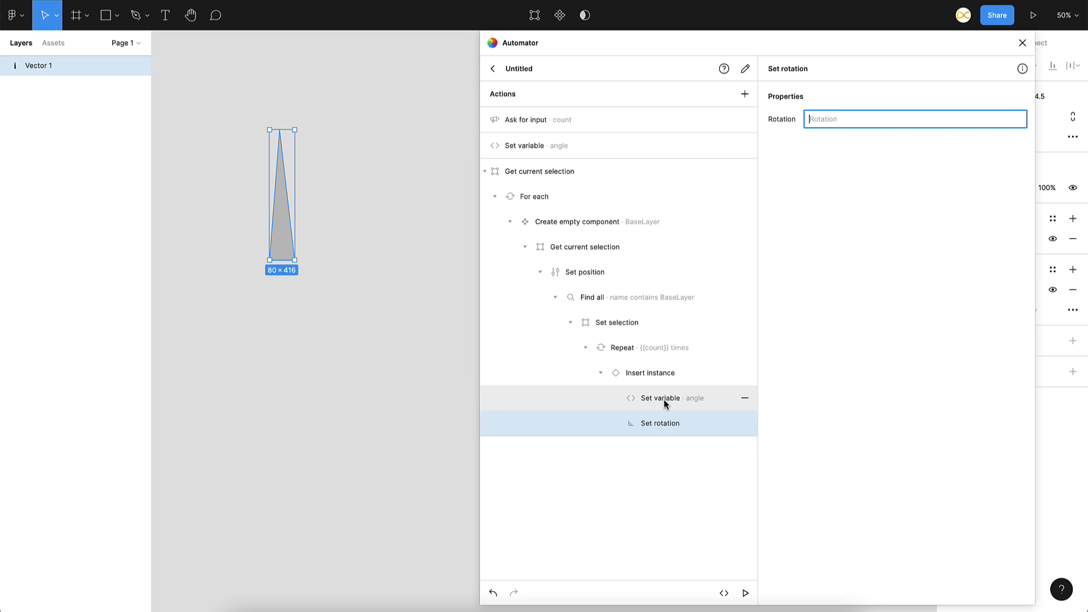
type("{{angle")
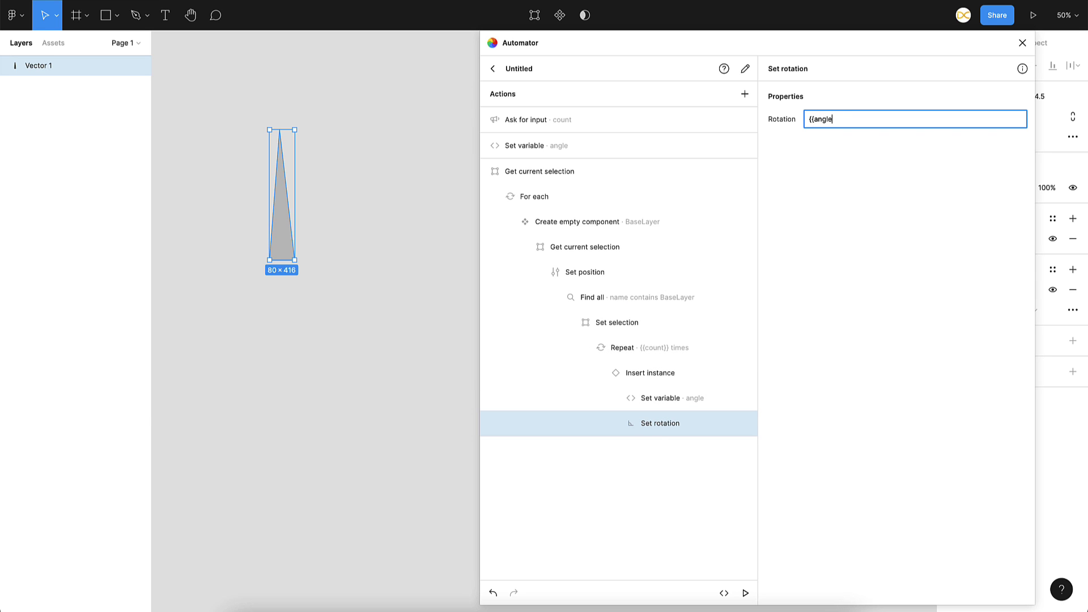
type("}}")
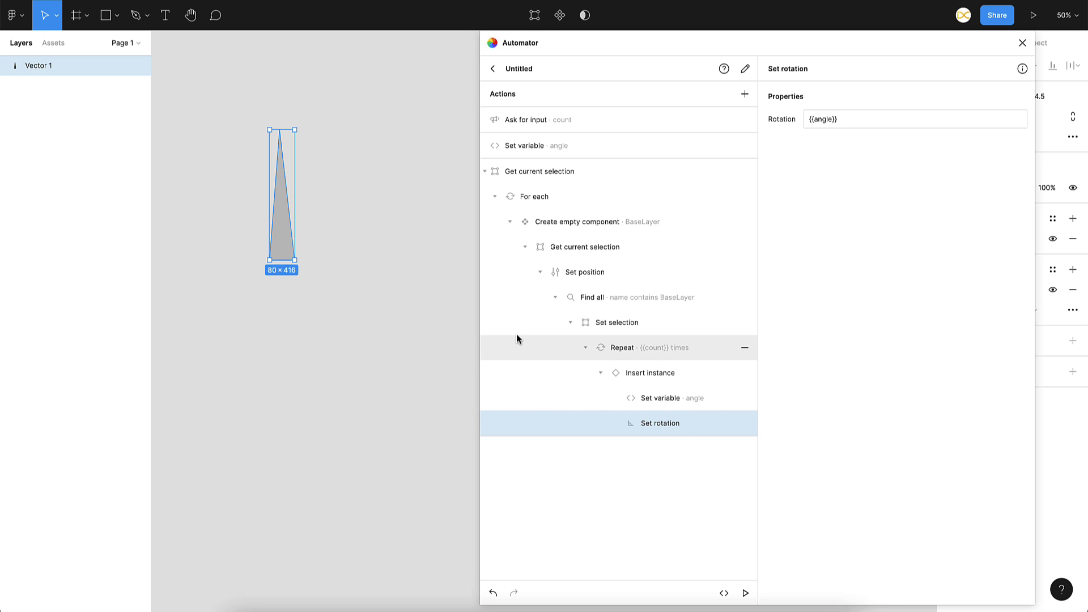
- Run the automation with a repeat count of 35
left_click(747, 593)
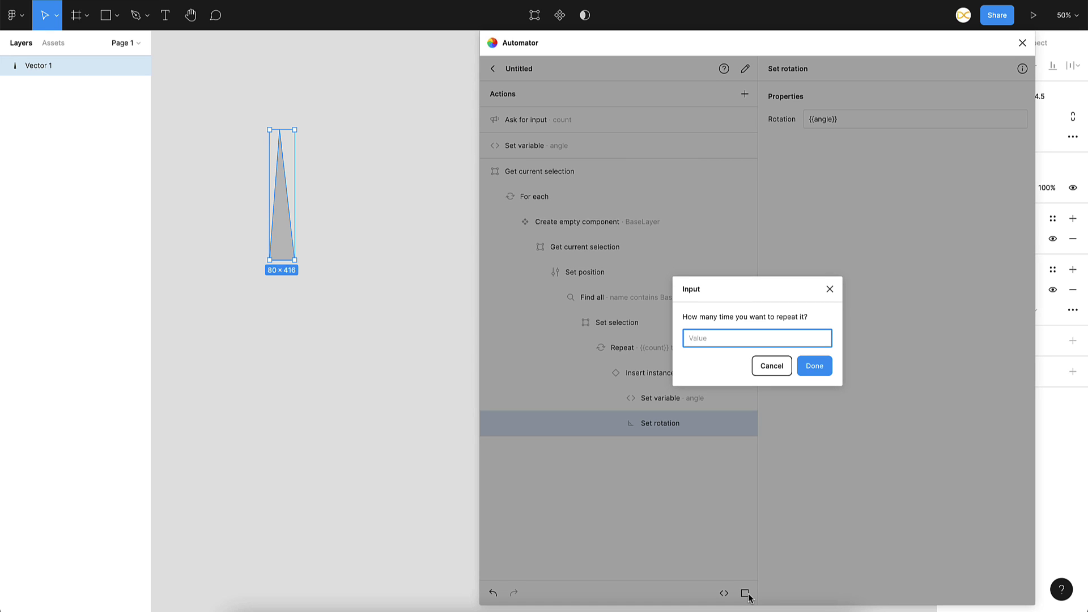
type("35")
left_click(817, 368)
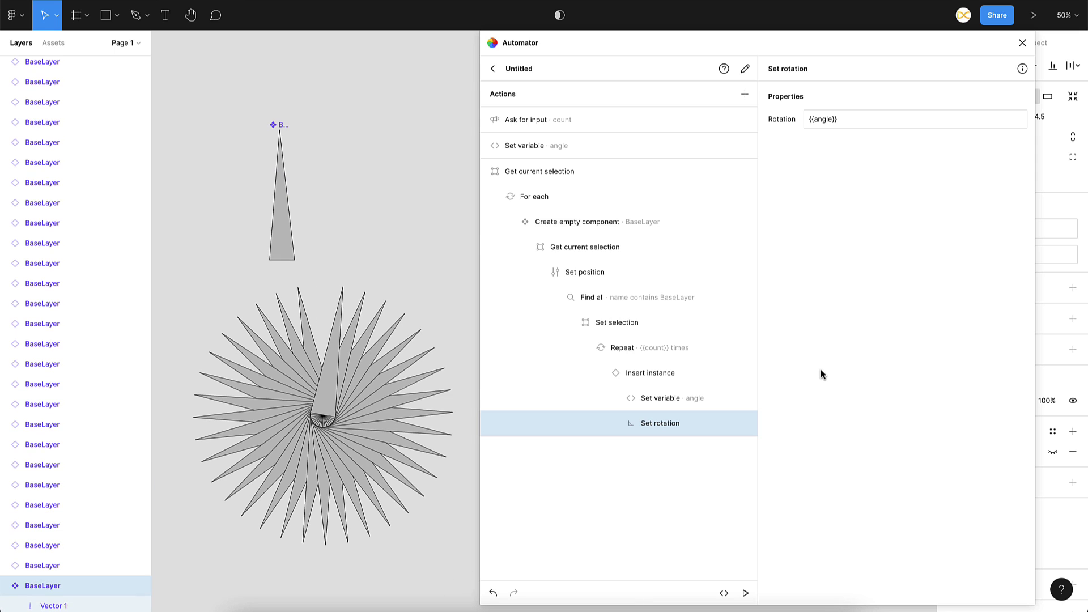
- Resize the triangle vector inside the main BaseLayer component to about 40 × 345
scroll(420, 389, "down", 3)
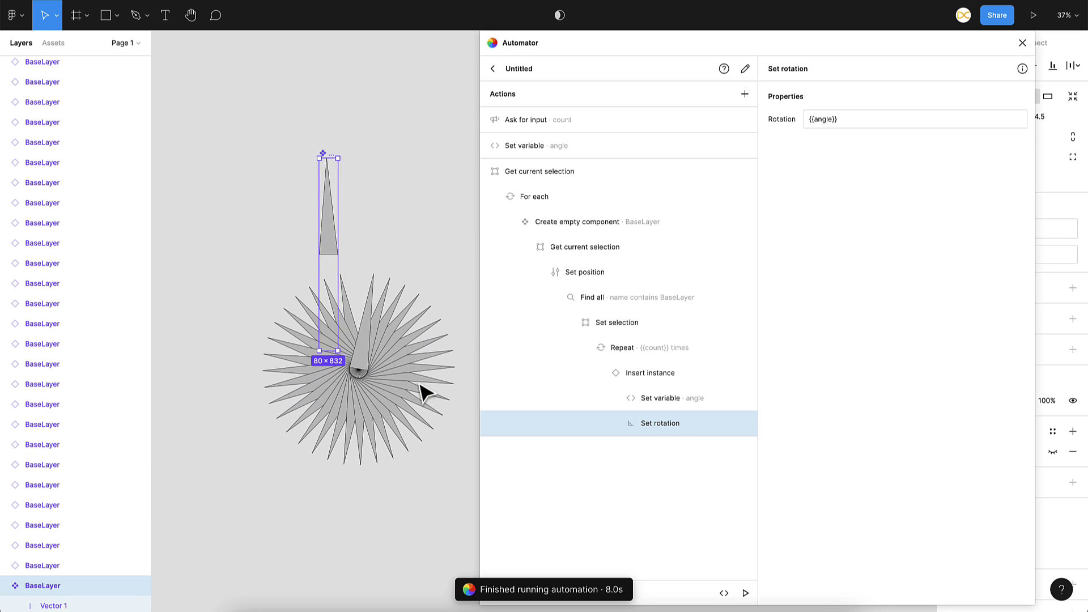
left_click(269, 195)
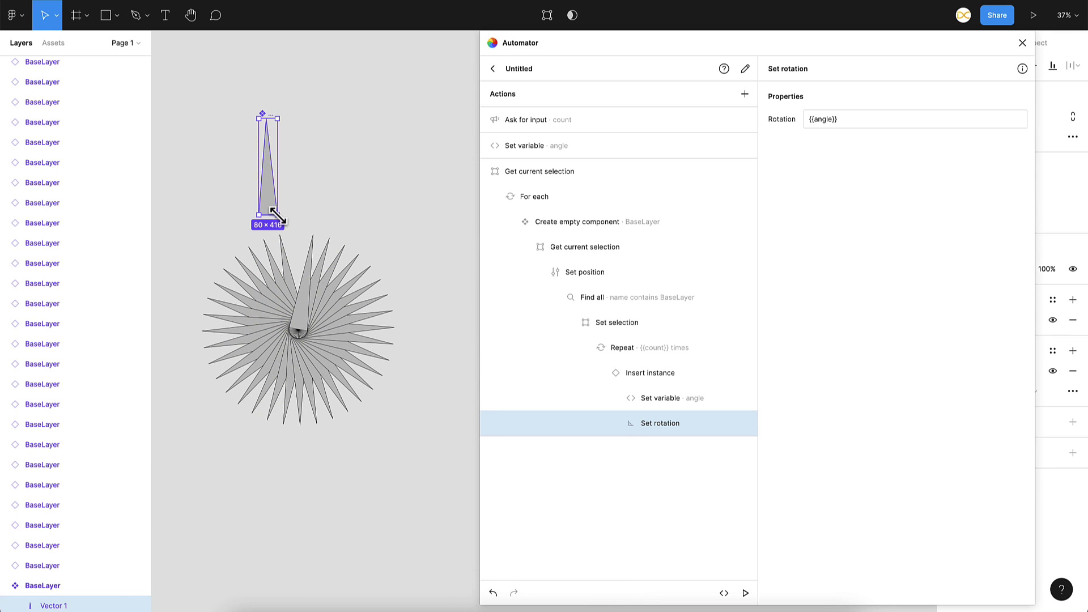
mouse_move(276, 216)
left_mouse_down()
mouse_move(197, 219)
mouse_move(301, 175)
mouse_move(381, 177)
mouse_move(438, 244)
mouse_move(256, 302)
mouse_move(295, 233)
mouse_move(268, 198)
left_mouse_up()
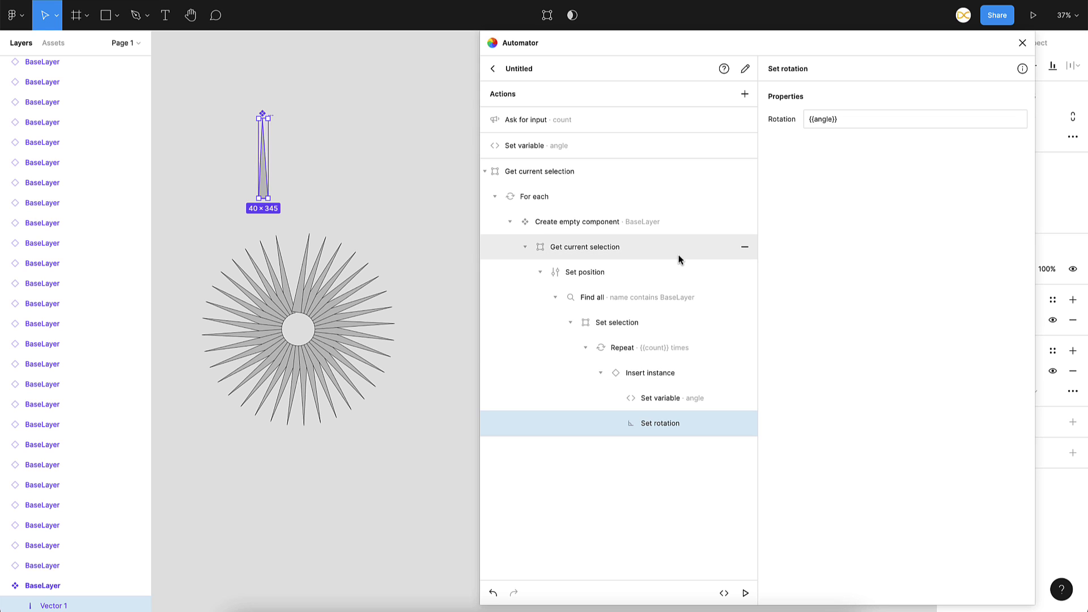
left_click(745, 93)
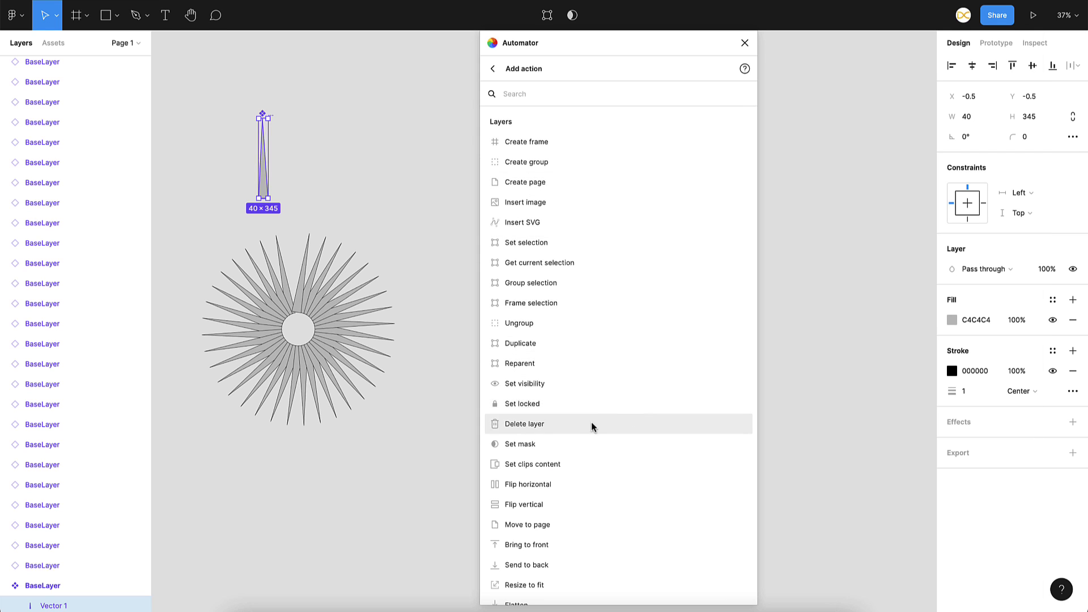
left_click(492, 69)
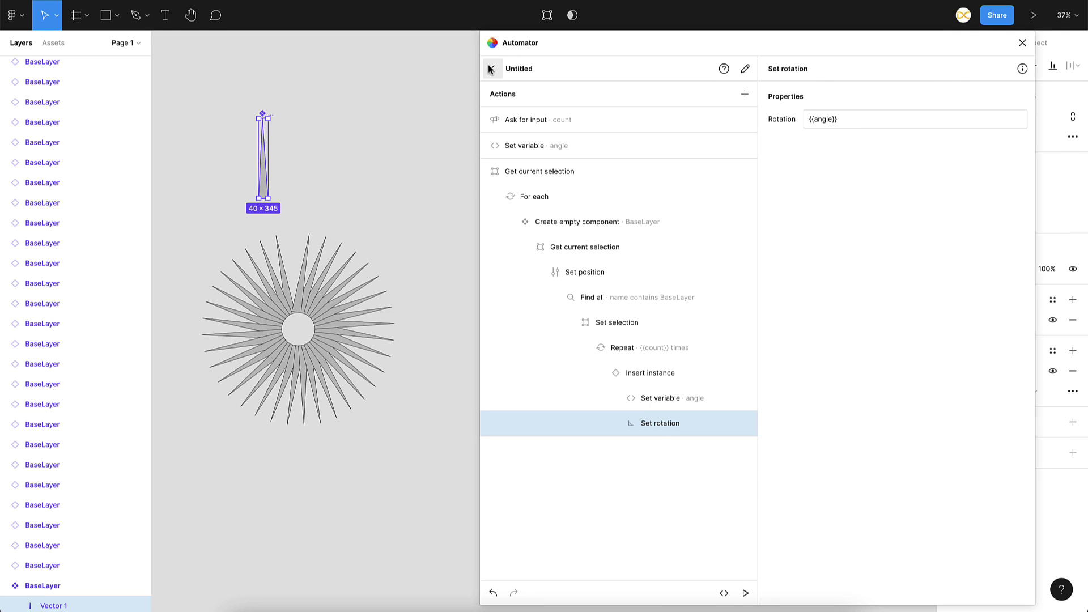